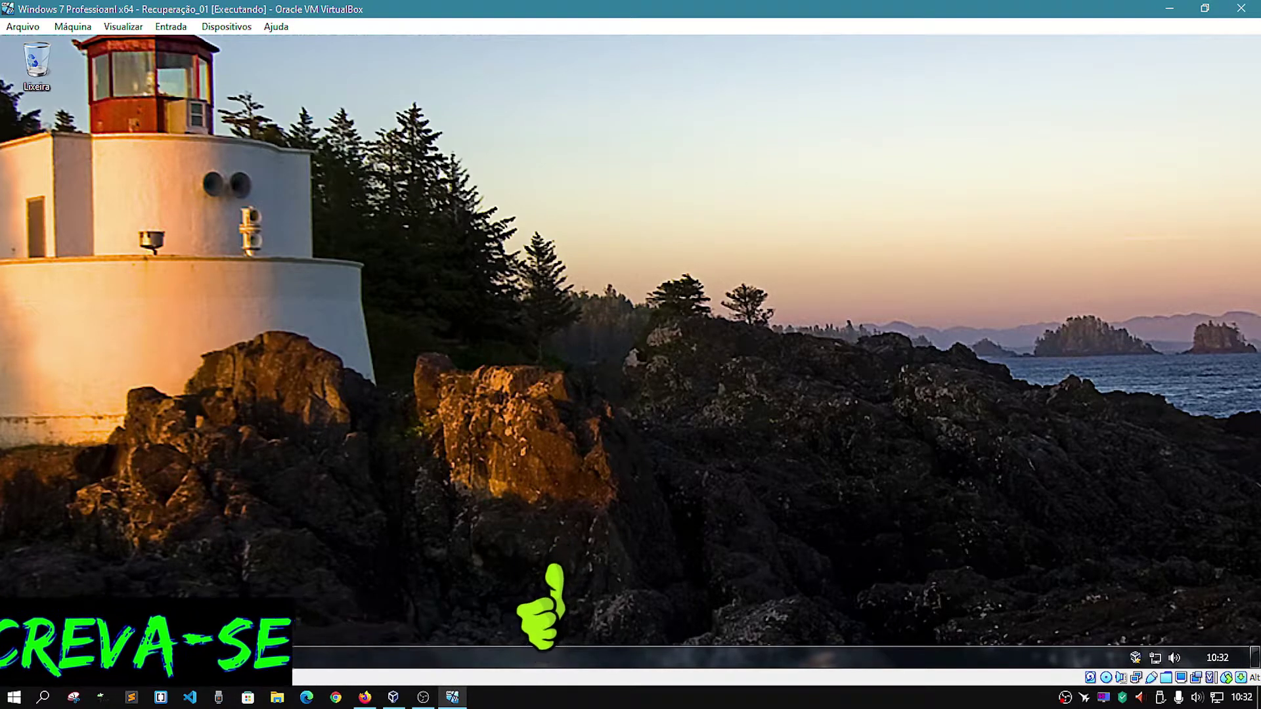
click(21, 657)
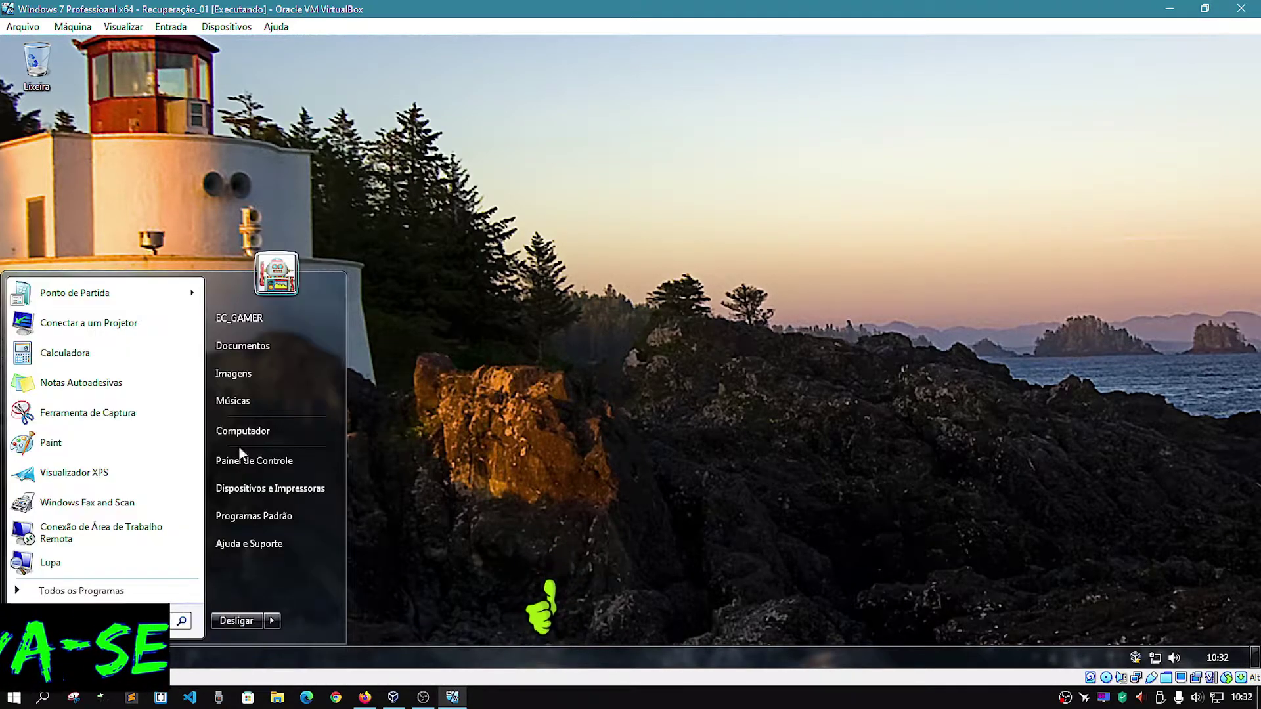
click(462, 443)
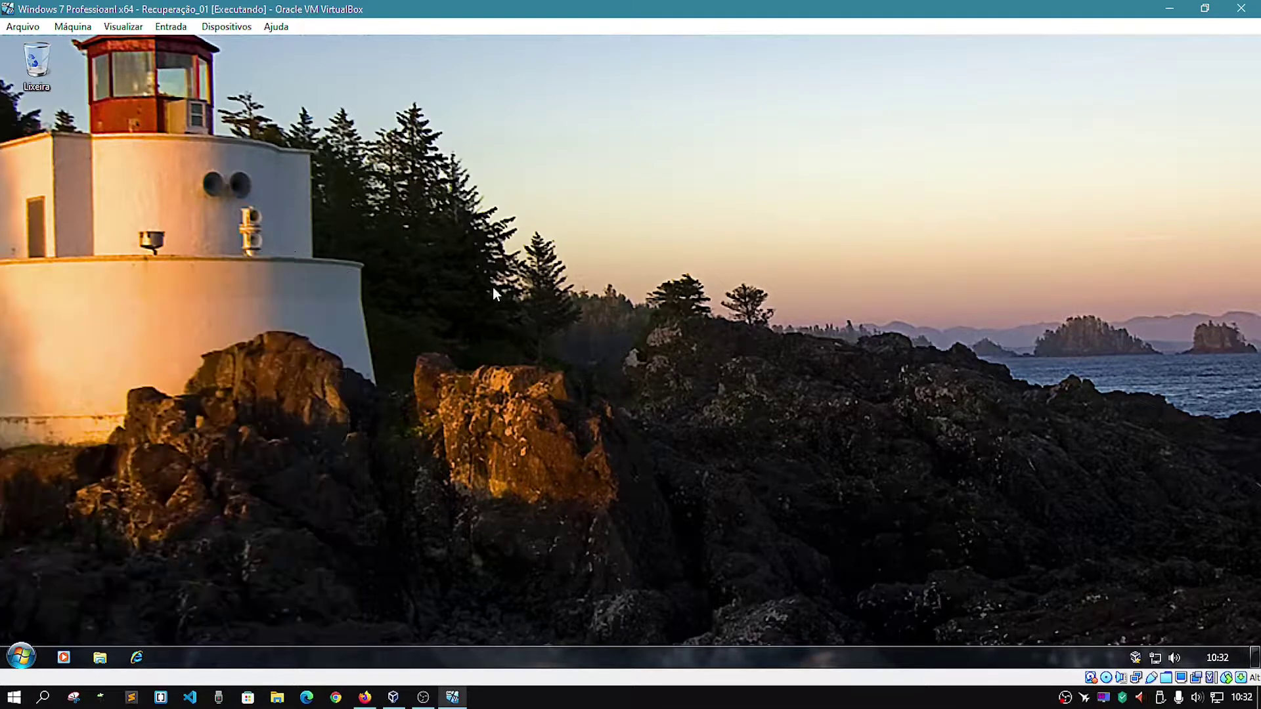
click(1172, 10)
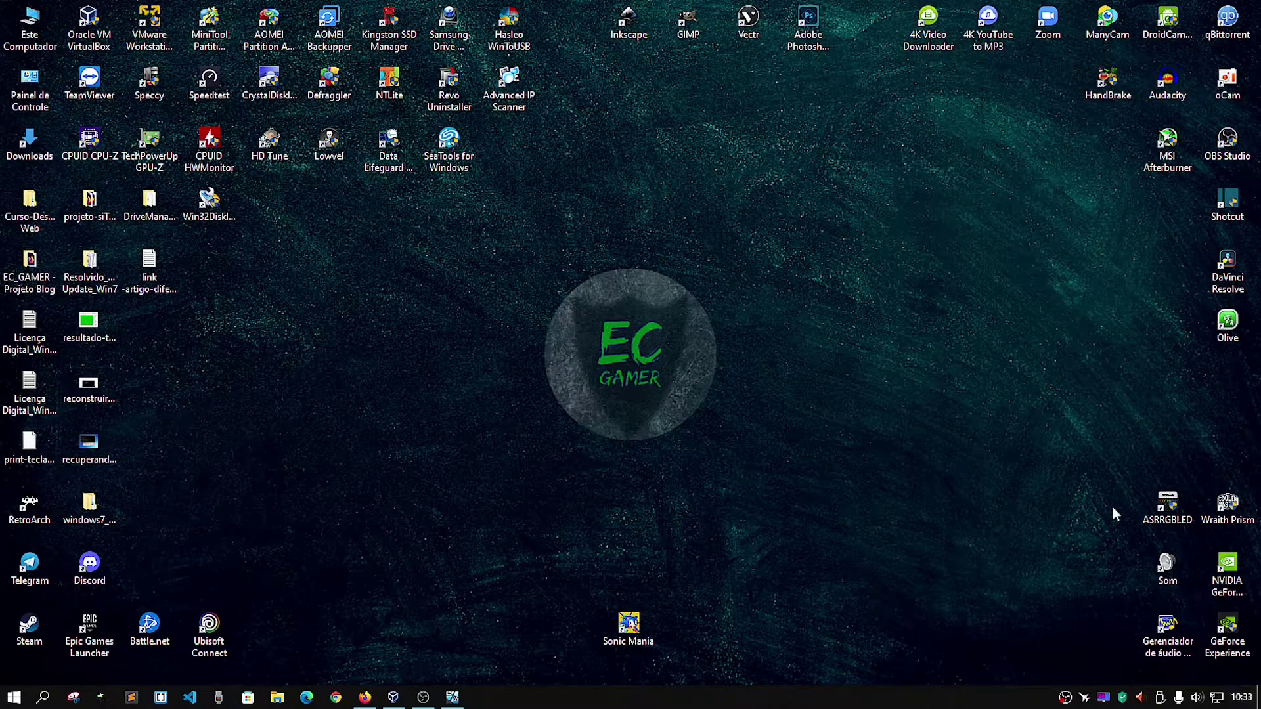
key(super+alt+d)
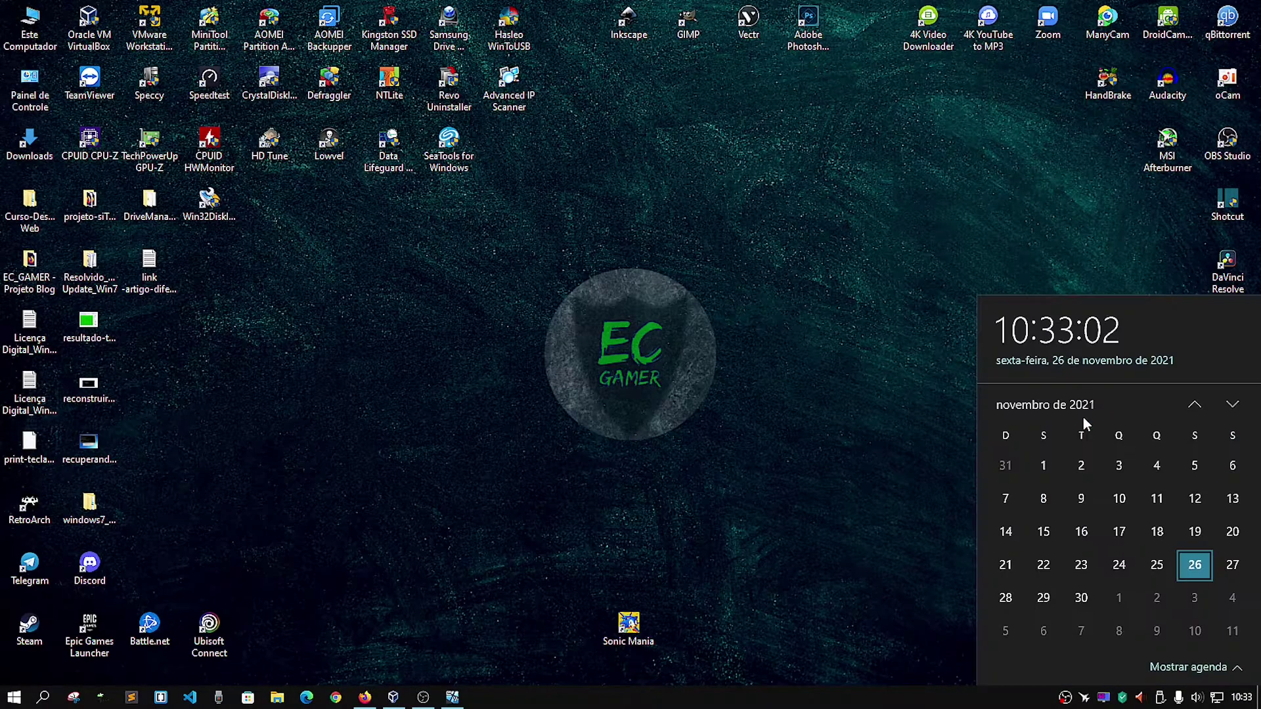
click(935, 490)
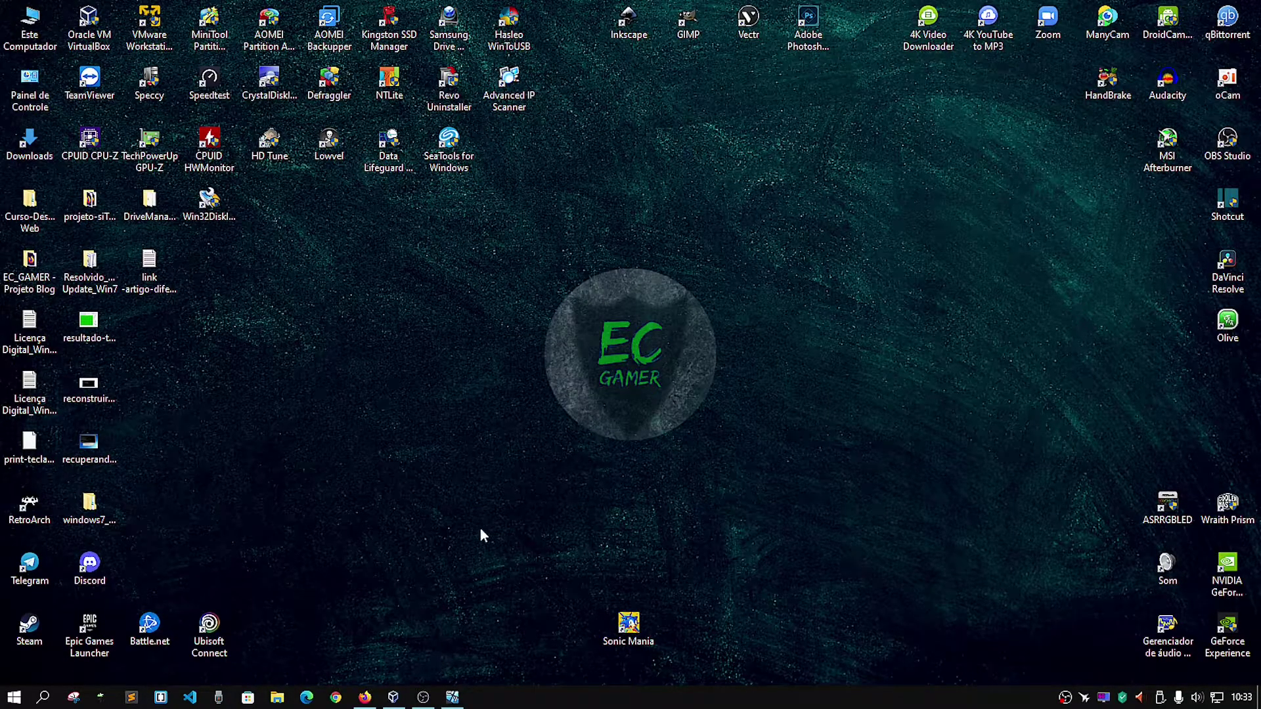
click(453, 697)
drag(427, 164, 834, 528)
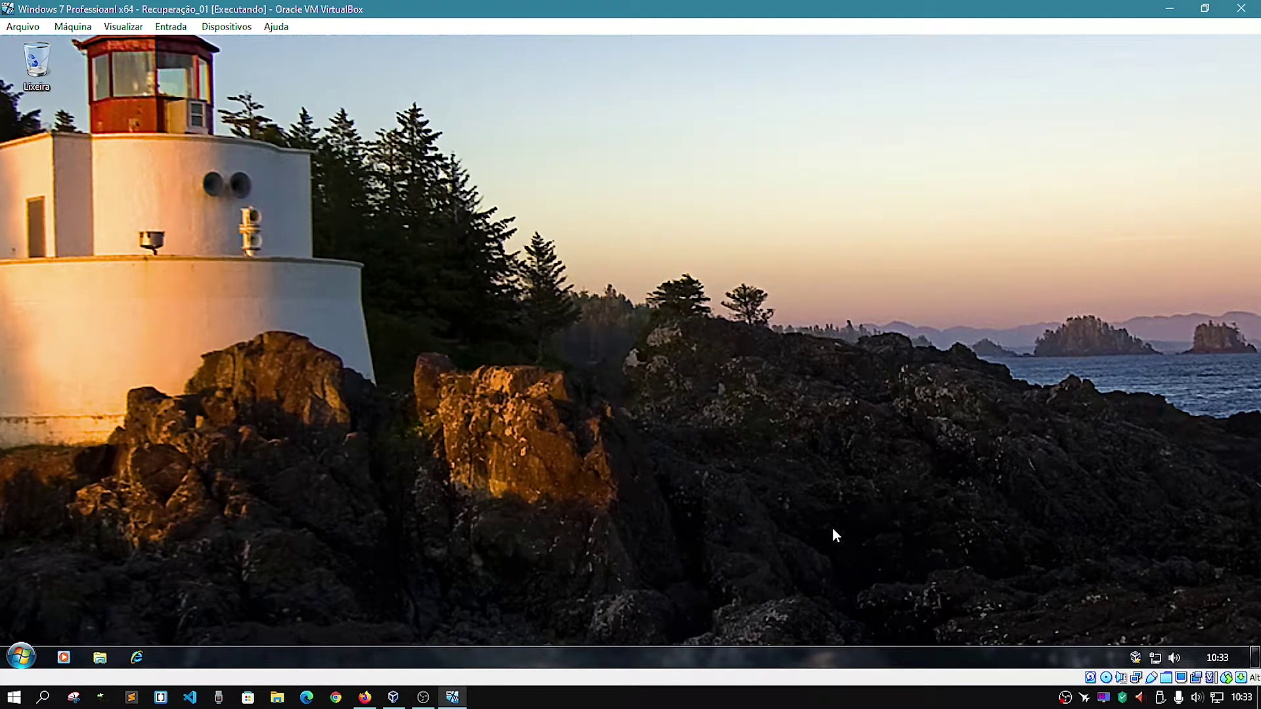
drag(382, 290, 723, 554)
click(394, 697)
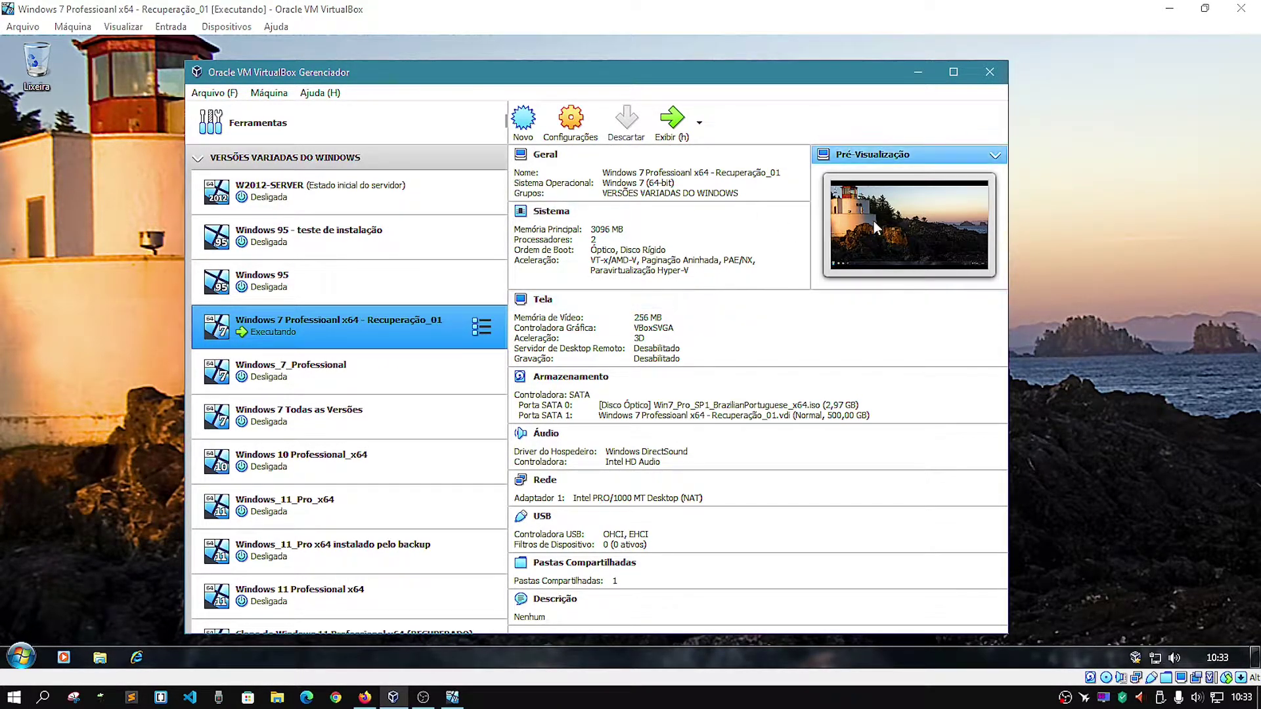
click(918, 72)
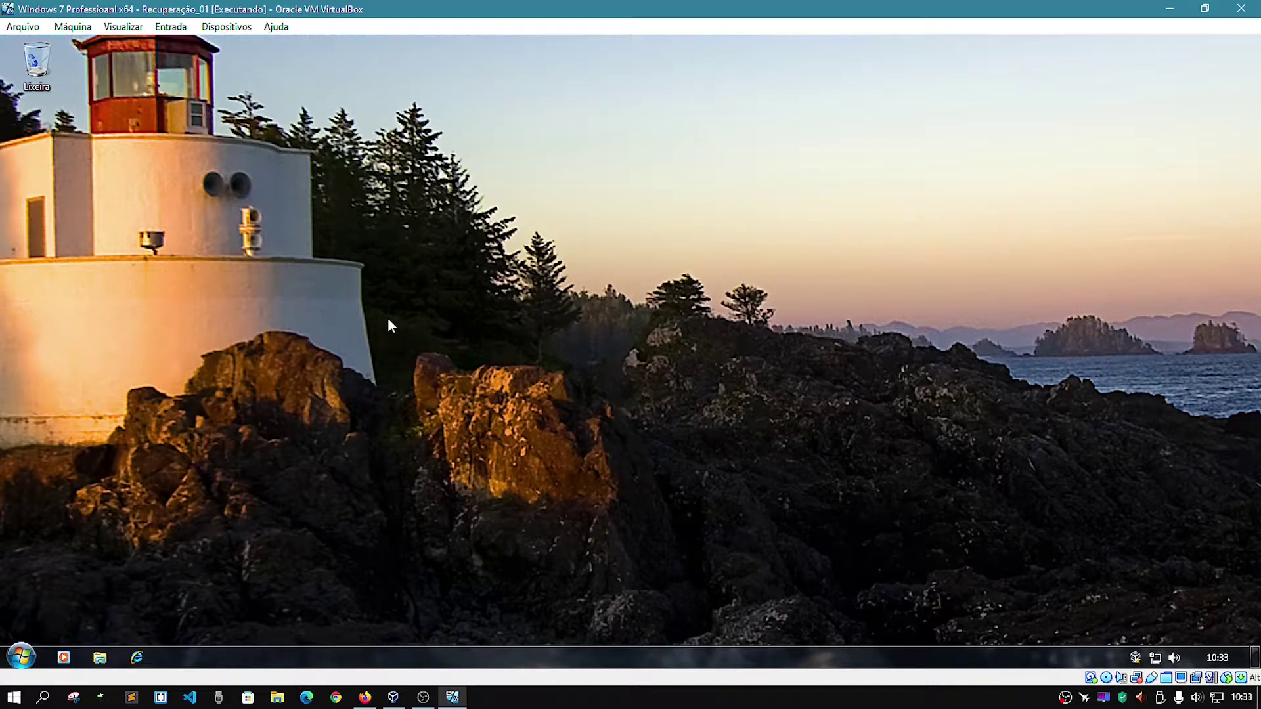
drag(404, 233, 870, 585)
Step: Shut down the Windows 7 guest system and switch to the Oracle VM VirtualBox manager
click(16, 652)
click(237, 618)
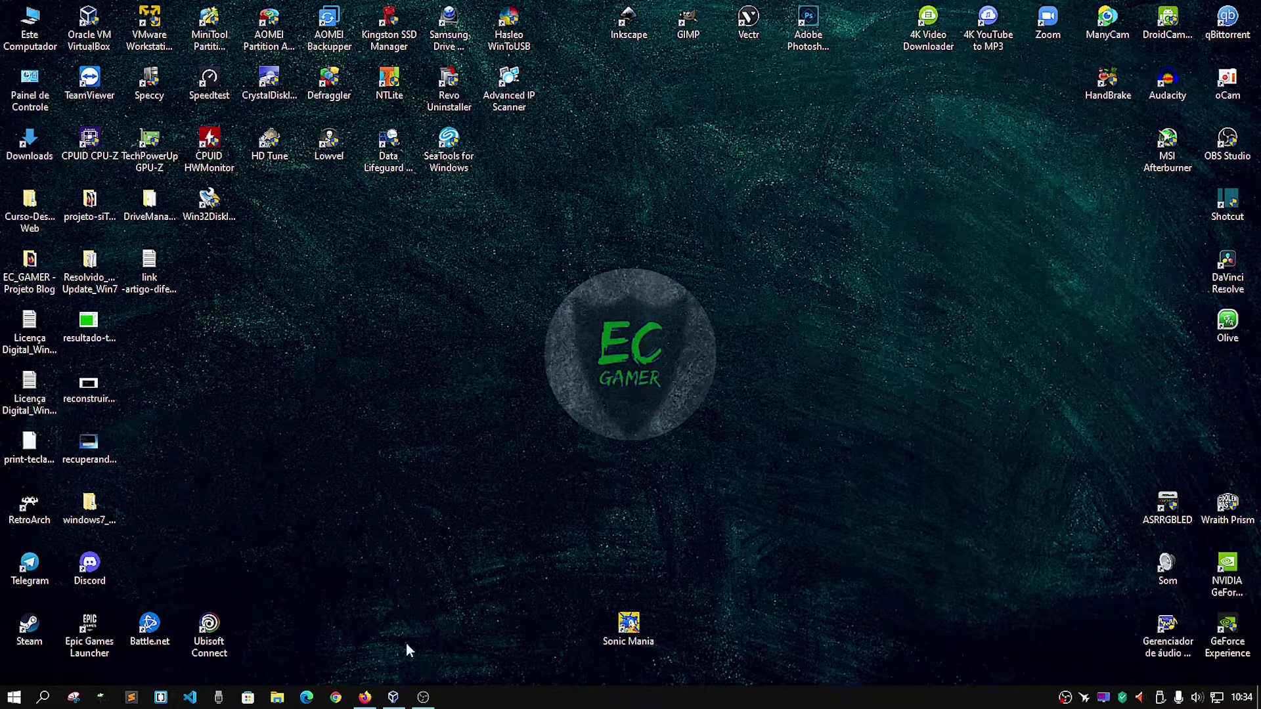
click(393, 698)
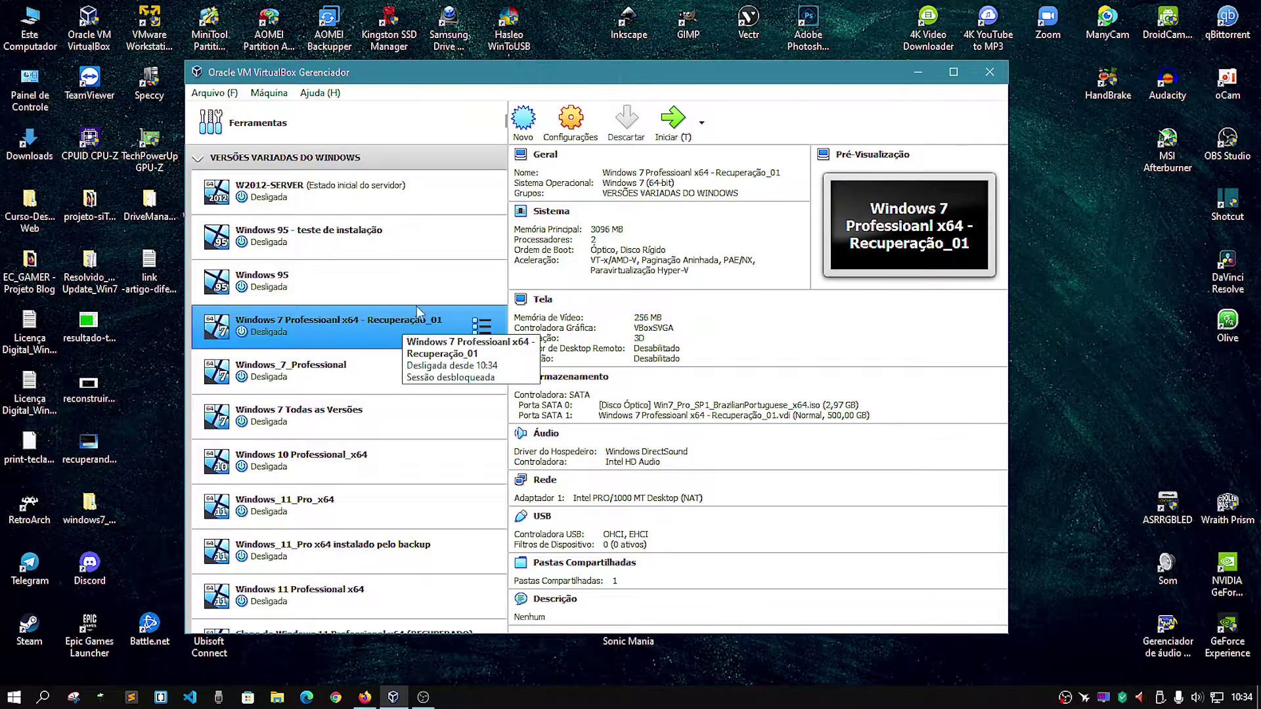
Step: Load HBCD_PE_x64.iso into the optical drive of the Windows 7 Professioanl x64 - Recuperação_01 virtual machine and save its storage settings
click(569, 124)
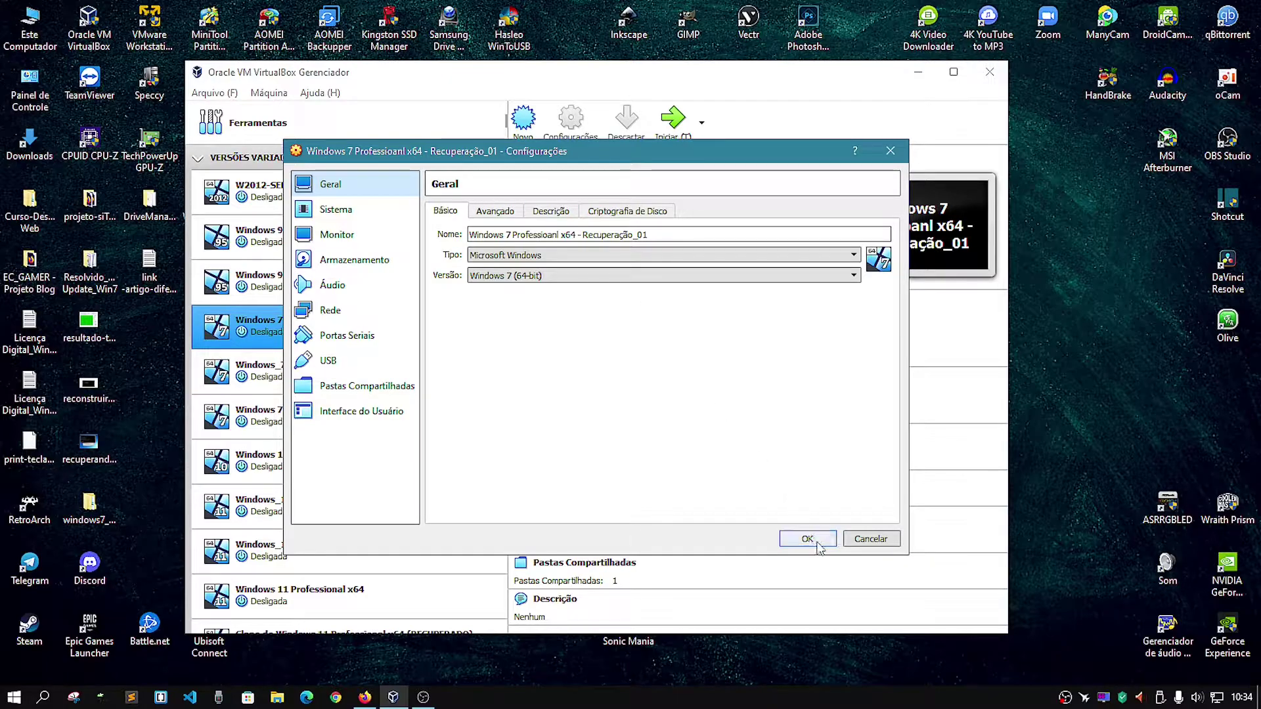
click(355, 260)
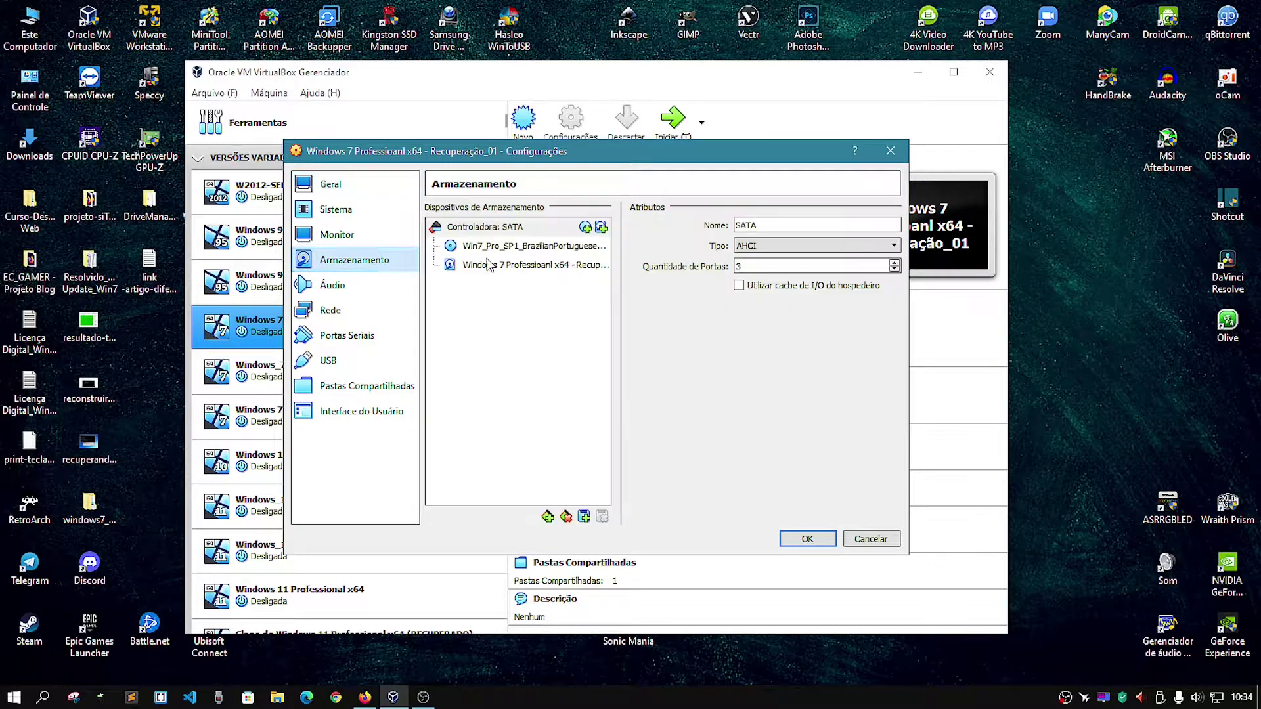
click(513, 250)
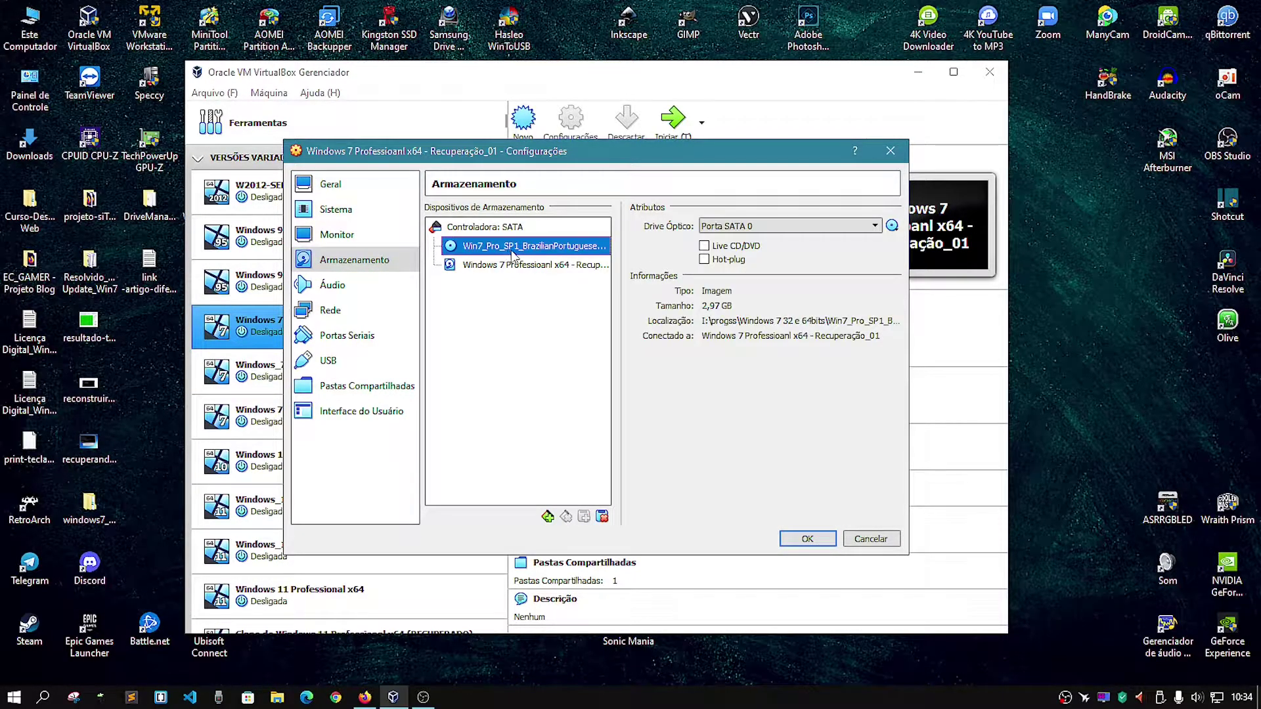
click(892, 225)
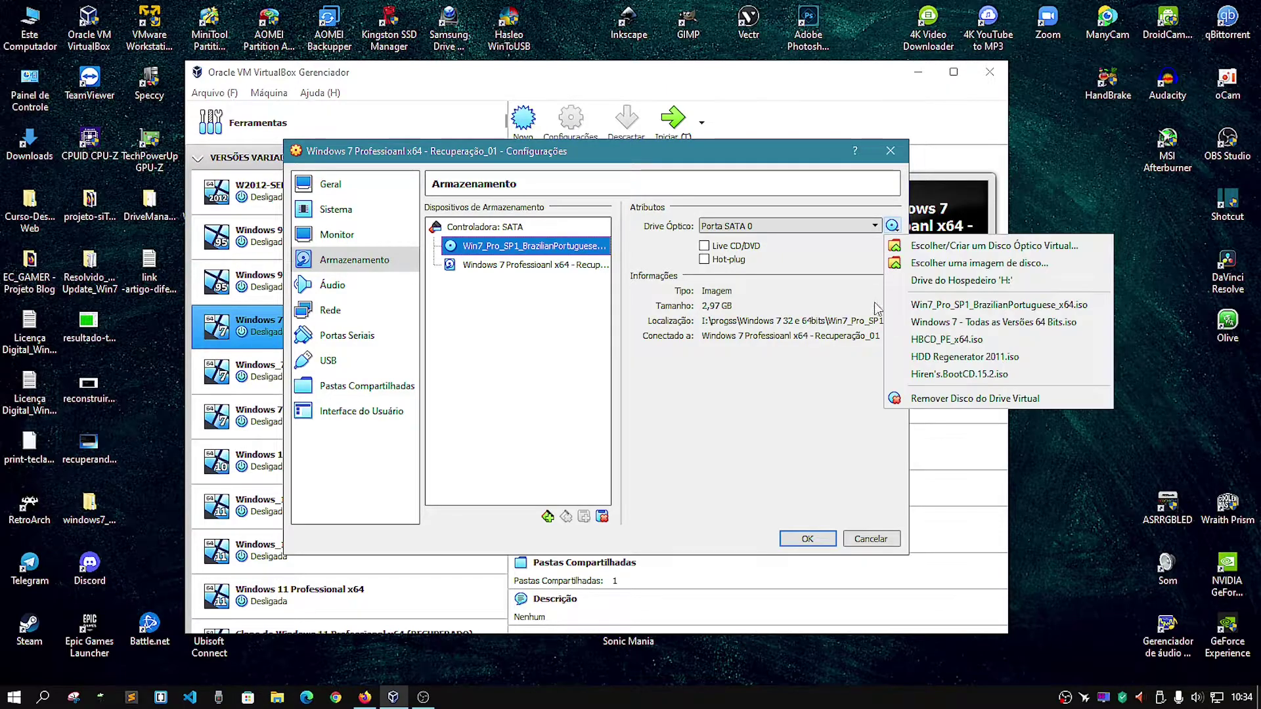
click(919, 340)
click(805, 536)
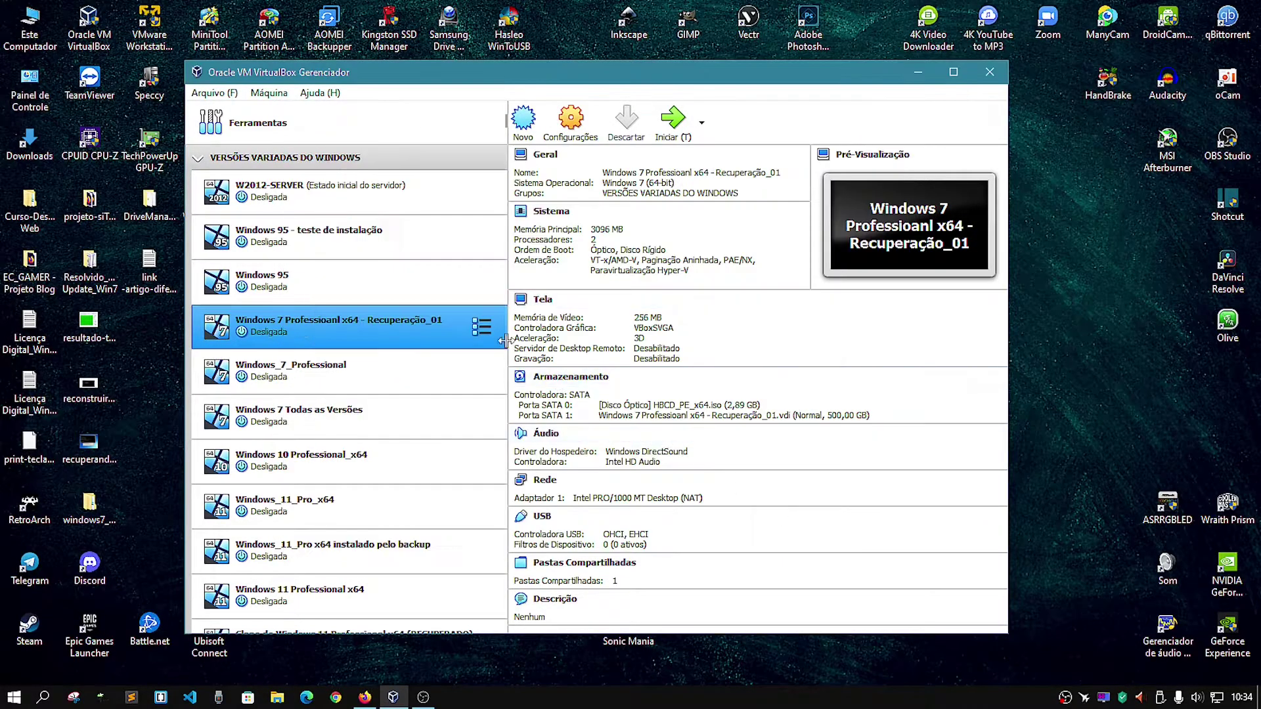
Step: Start the Recuperação_01 virtual machine so it boots into Hiren's BootCD PE
click(674, 121)
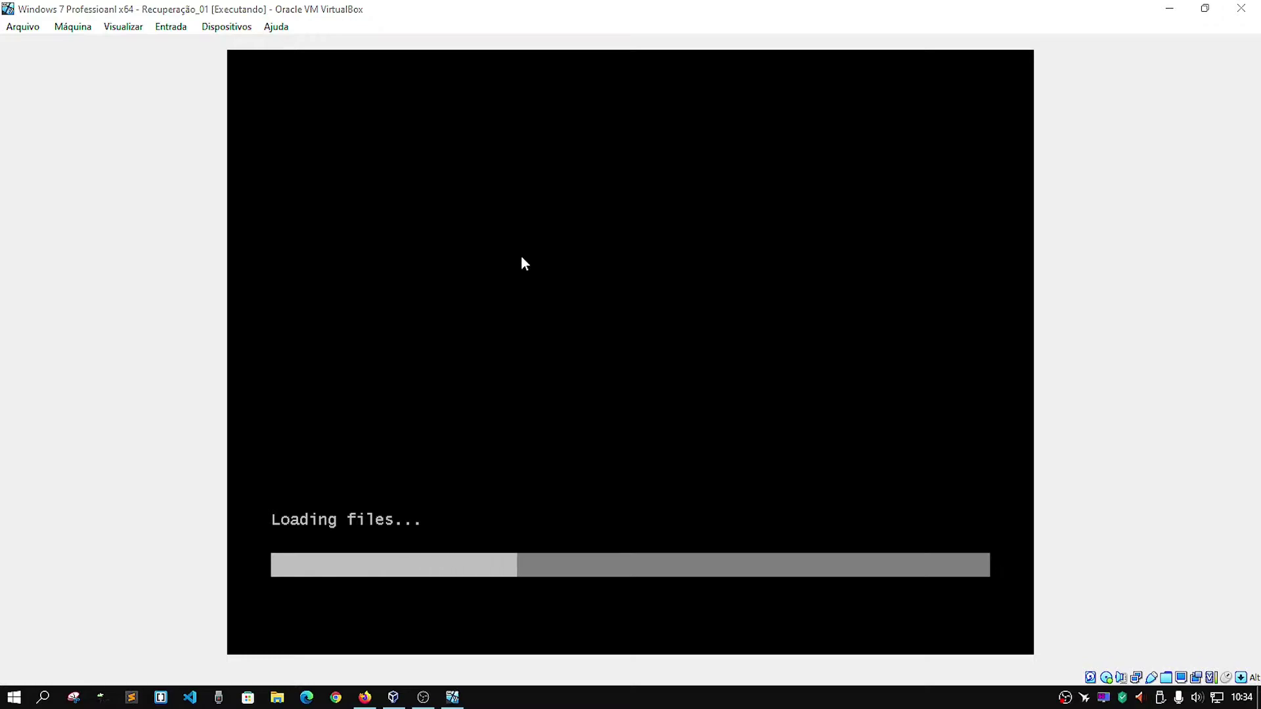
click(958, 8)
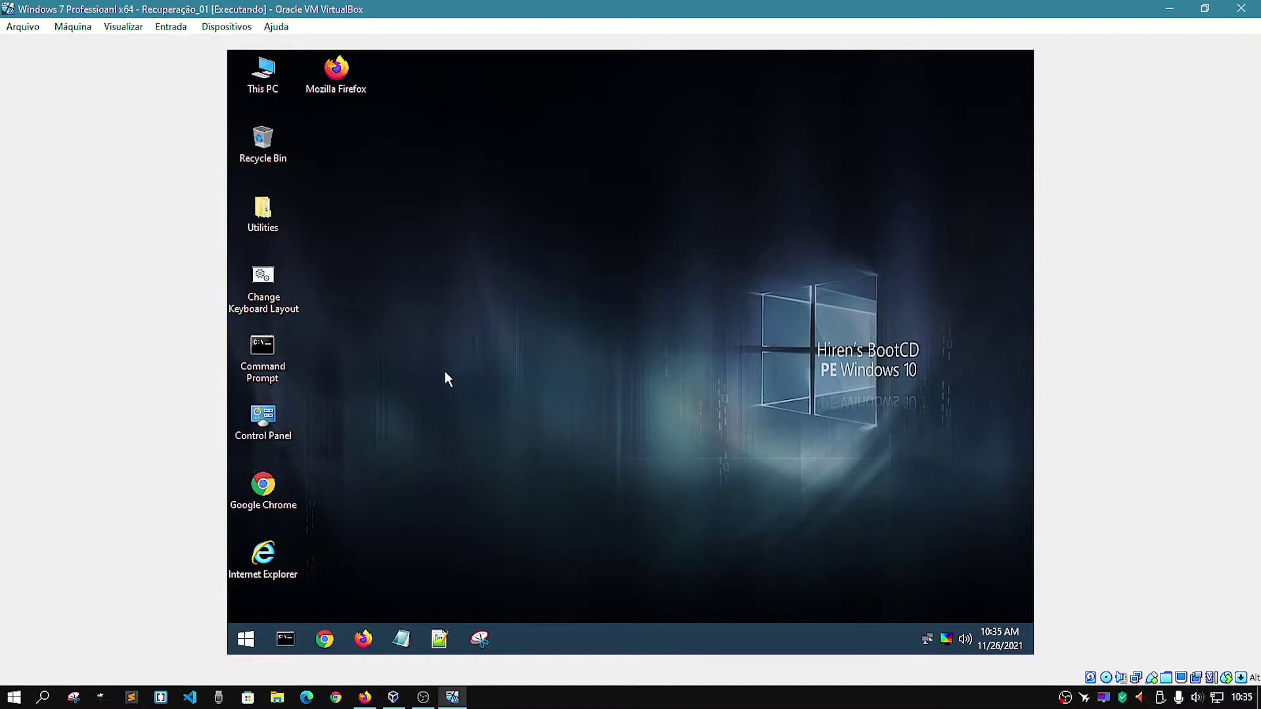
drag(420, 179, 808, 534)
key(ctrl+f)
drag(454, 164, 802, 497)
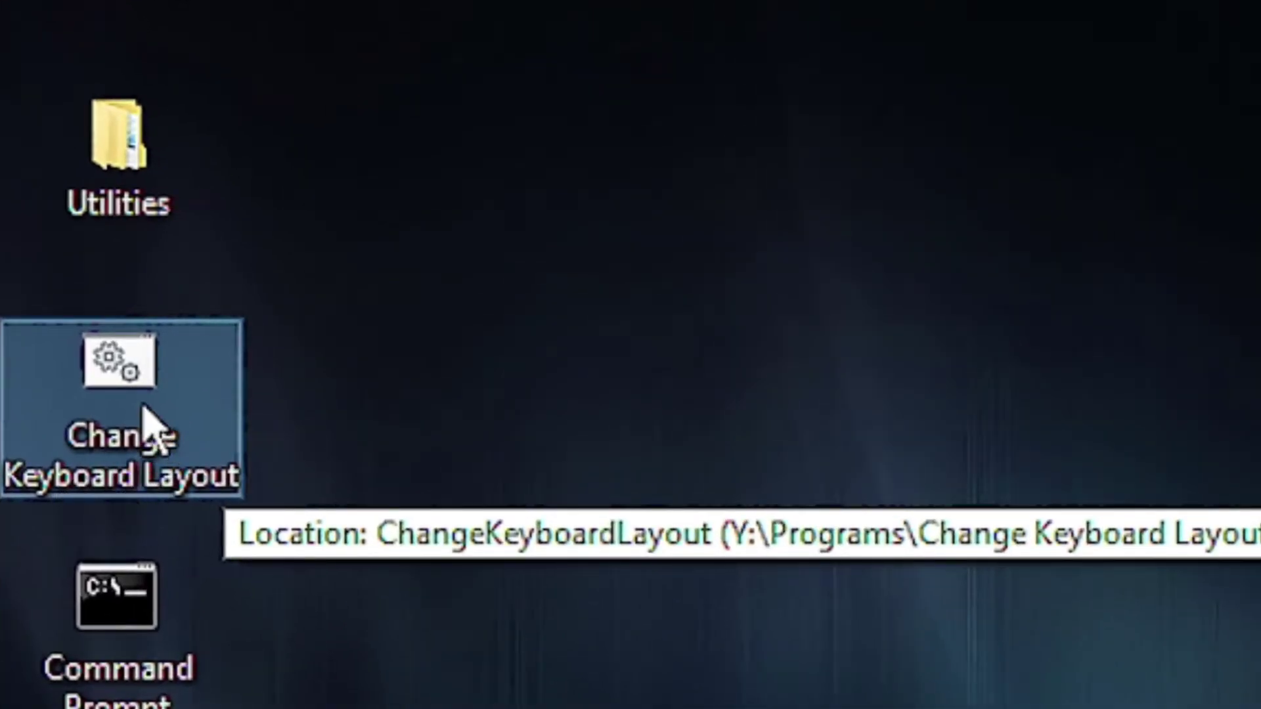
Step: Run the Change Keyboard Layout utility and enter 123 at its language prompt
double_click(141, 417)
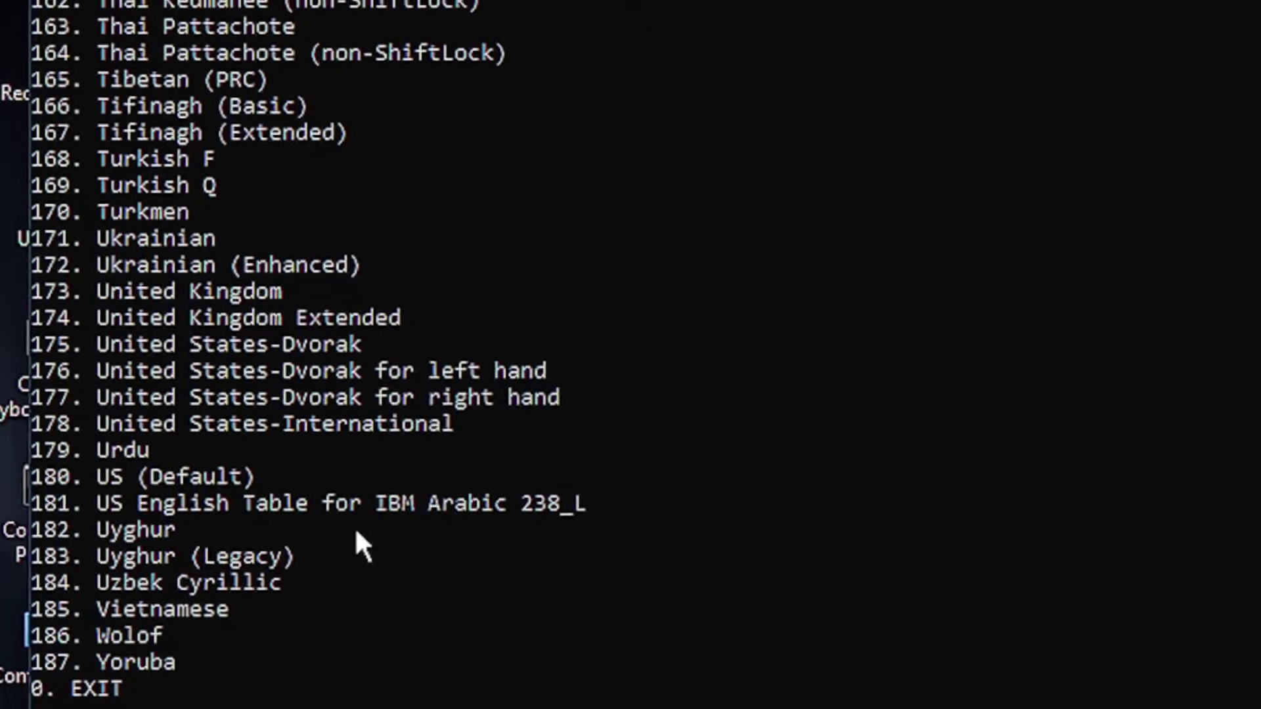
text(123)
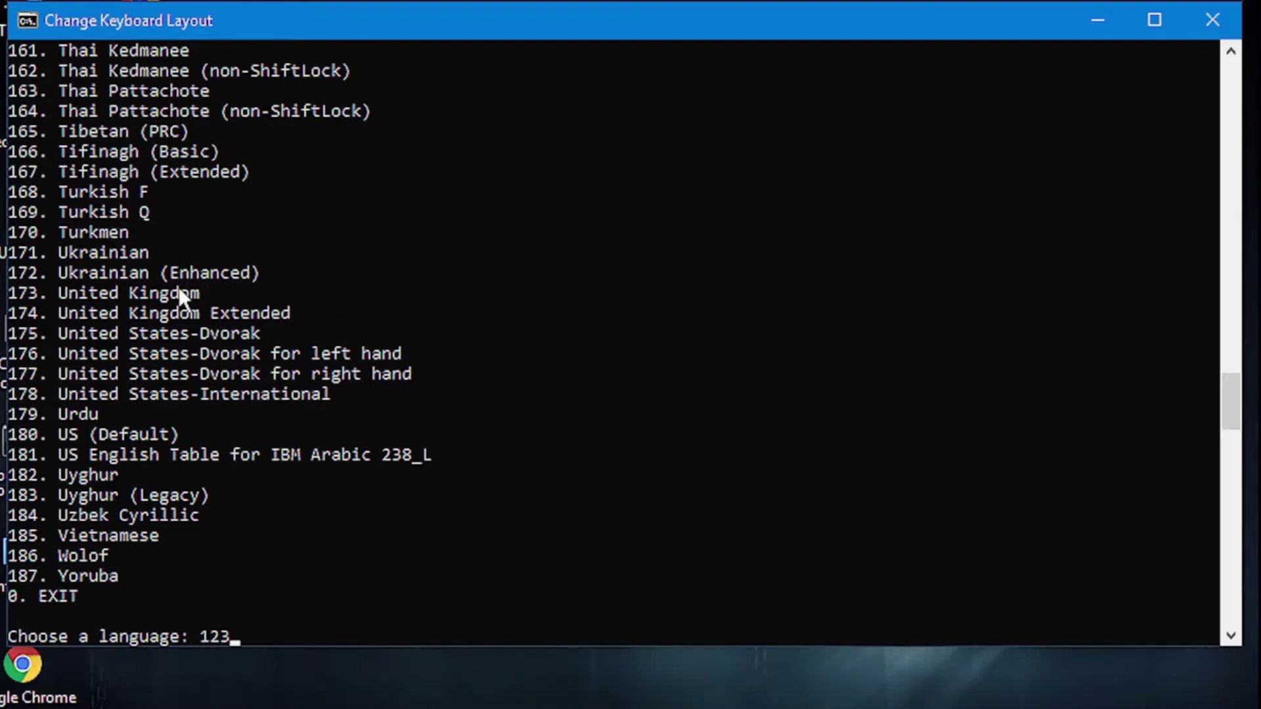
Step: Review the numbered list of keyboard layouts, including the Portuguese entries and the other available languages
scroll(169, 294, up, 7)
scroll(171, 294, up, 9)
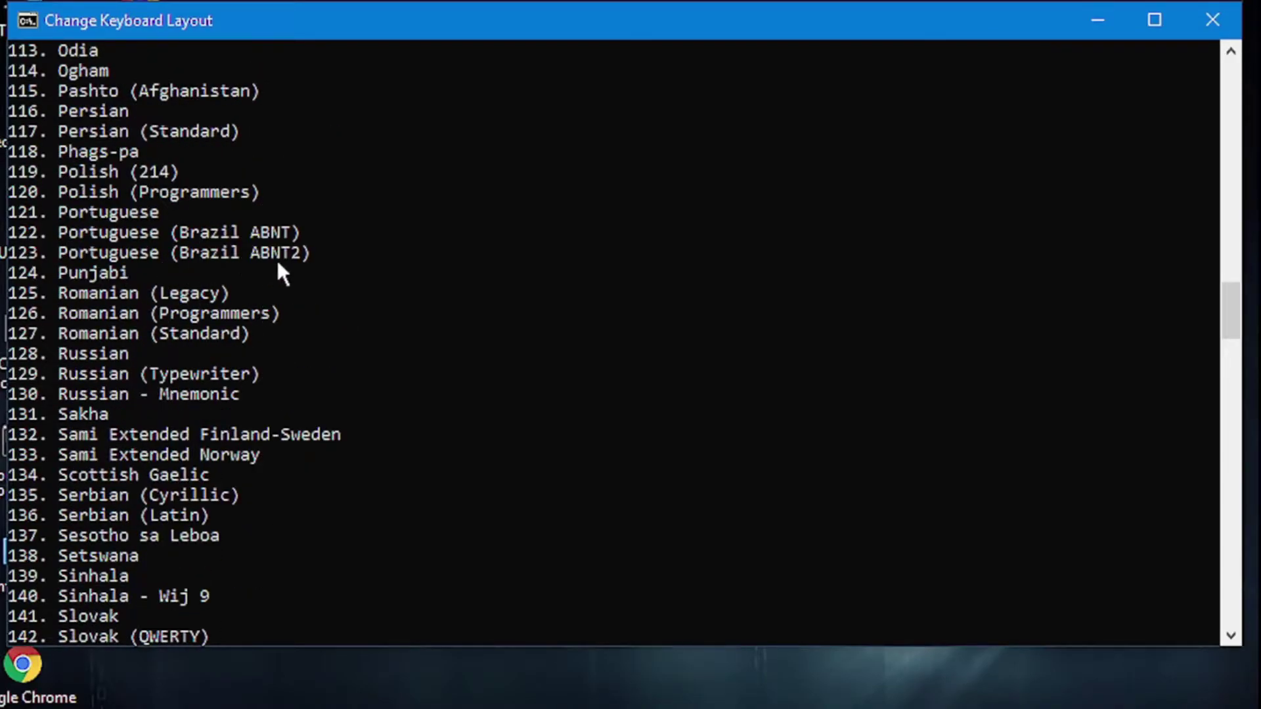
scroll(409, 384, down, 15)
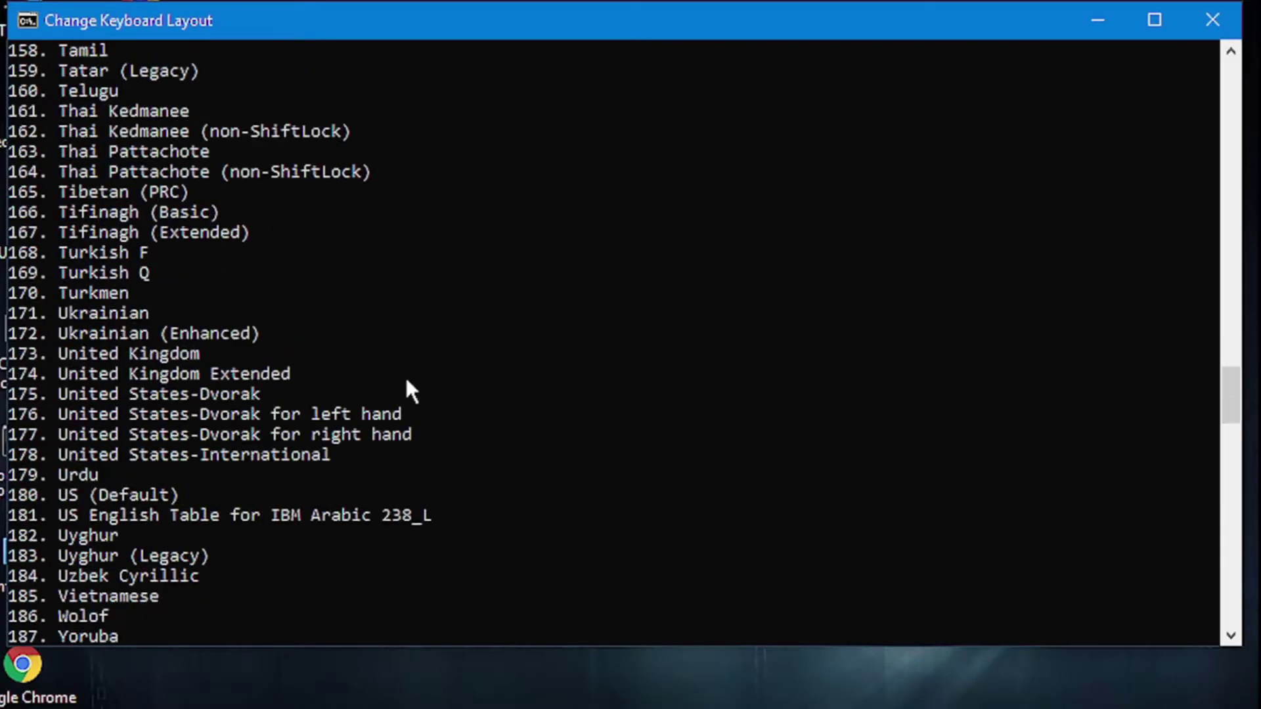
scroll(406, 381, down, 5)
scroll(407, 387, up, 4)
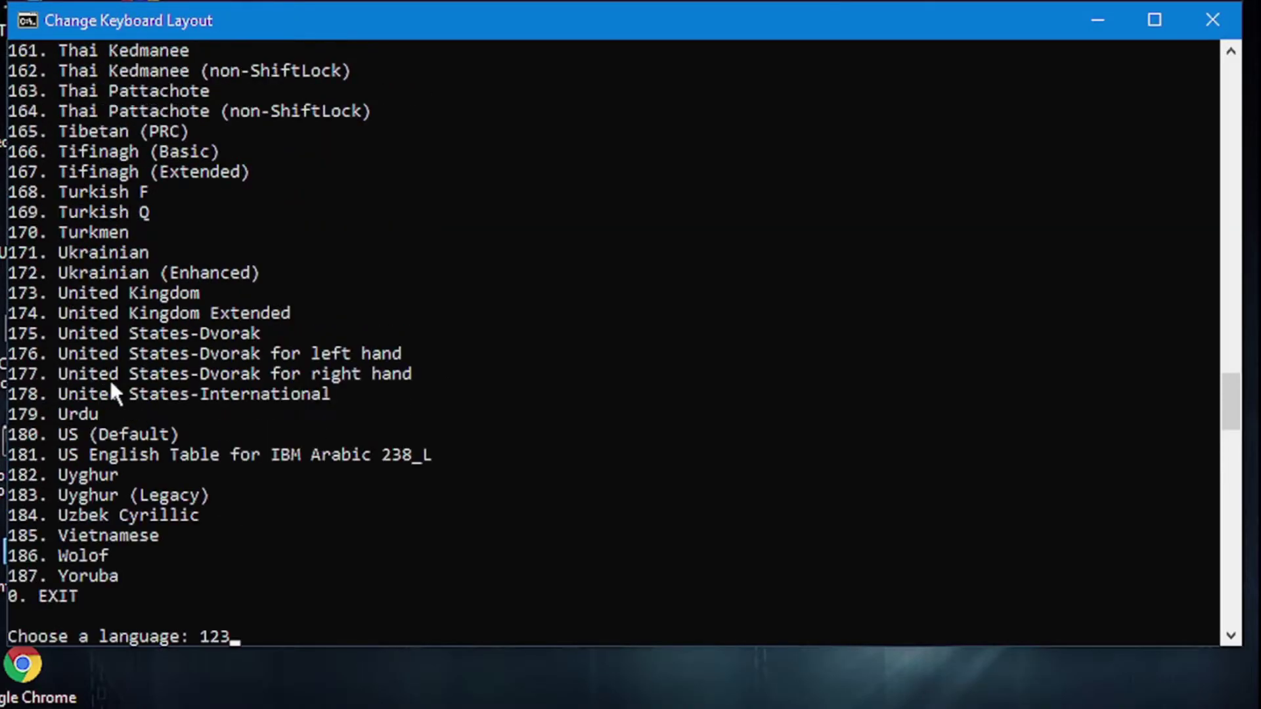
scroll(110, 387, up, 6)
scroll(101, 266, up, 9)
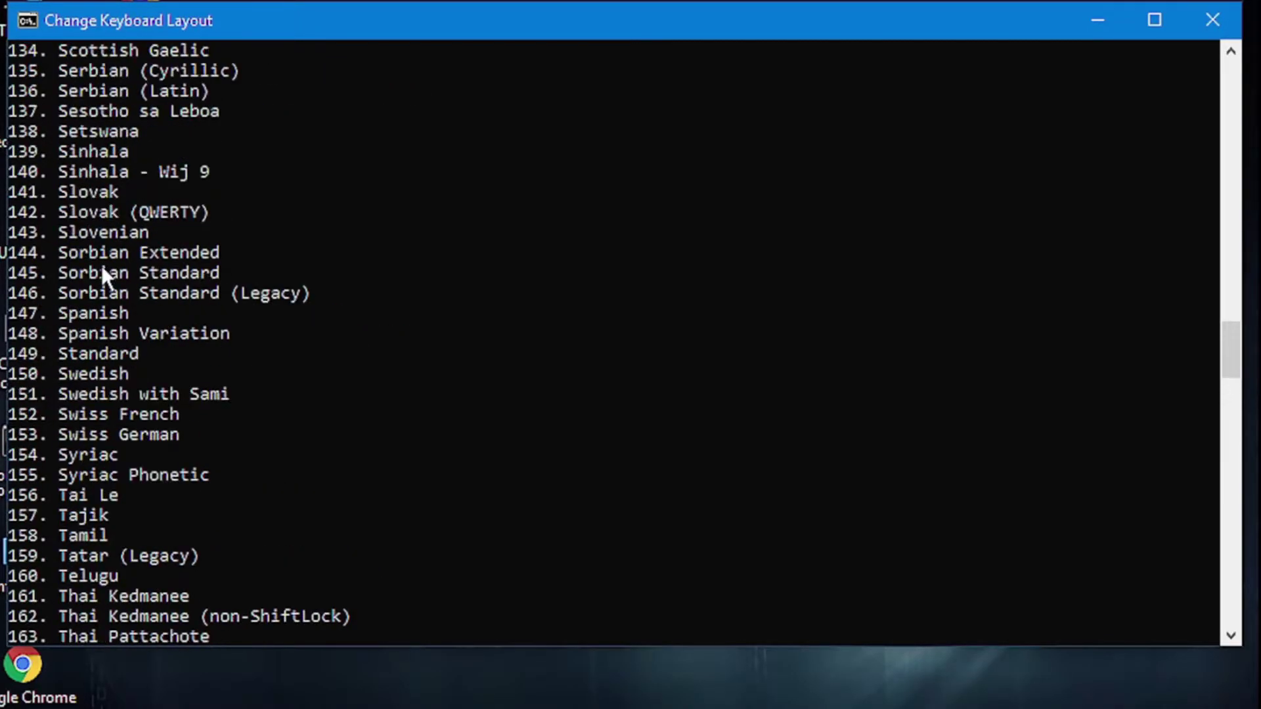
scroll(103, 266, up, 7)
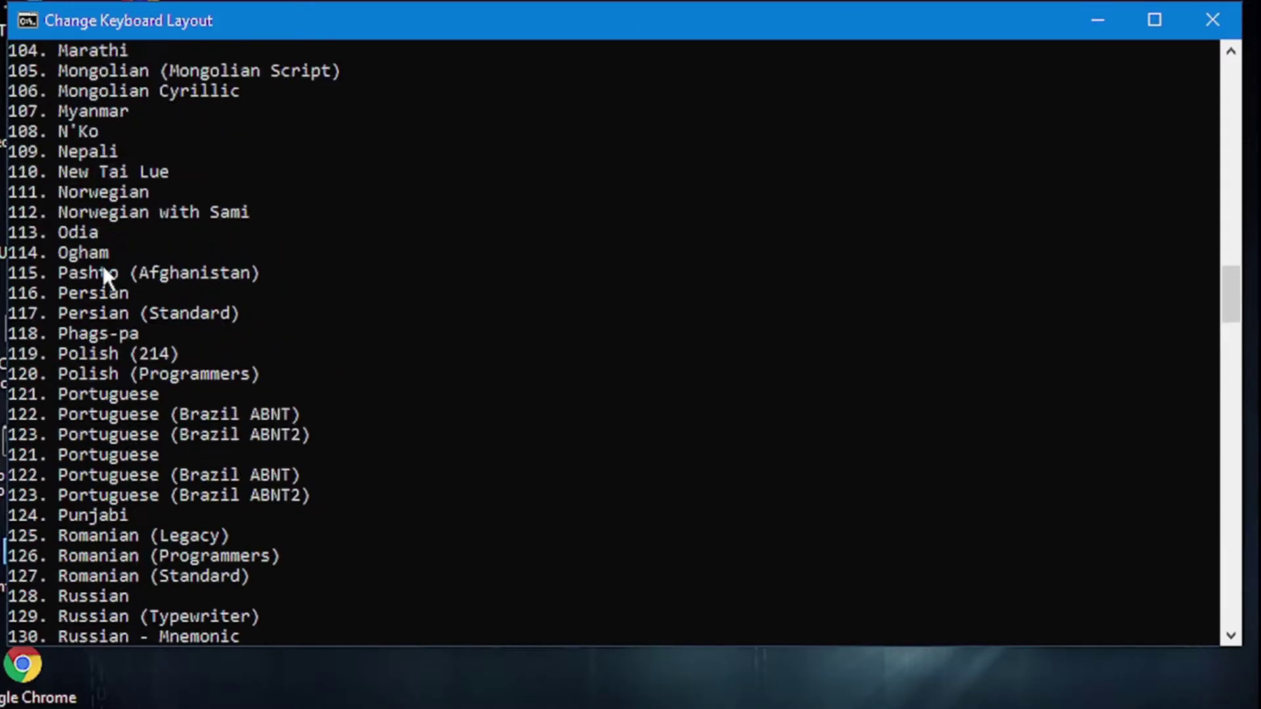
scroll(120, 353, down, 1)
scroll(121, 356, up, 6)
scroll(119, 320, up, 11)
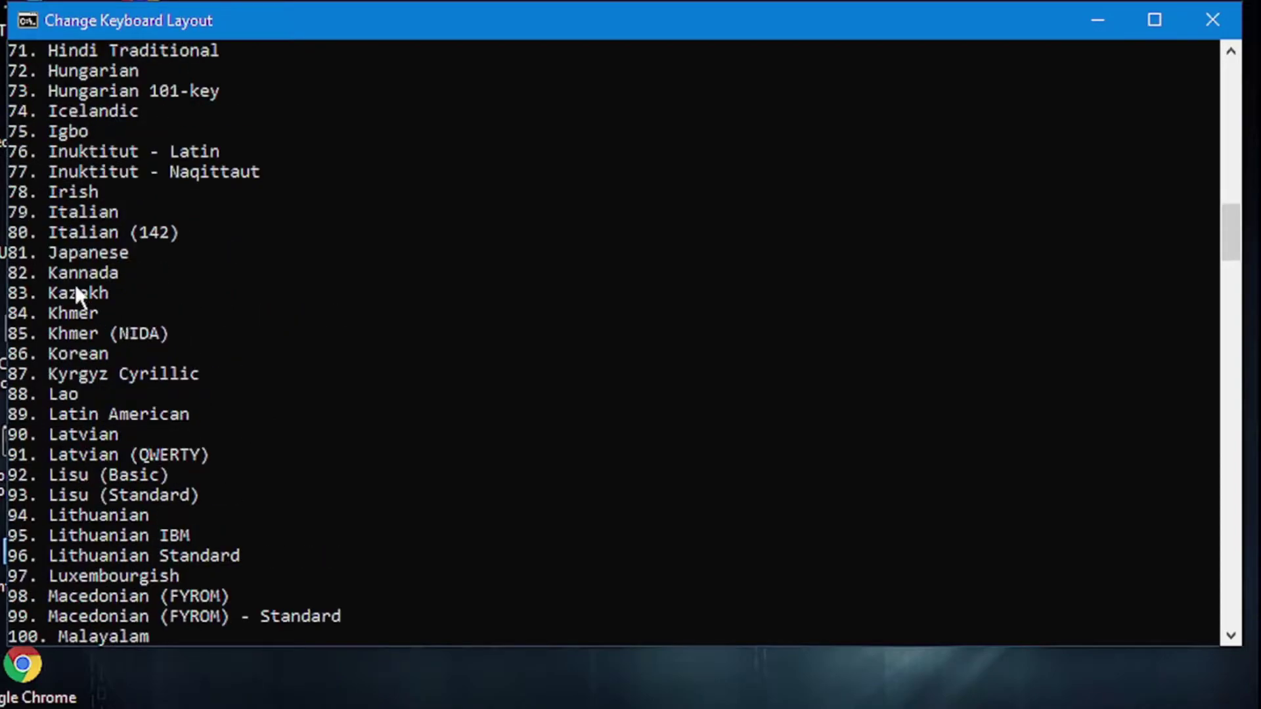
scroll(79, 216, up, 9)
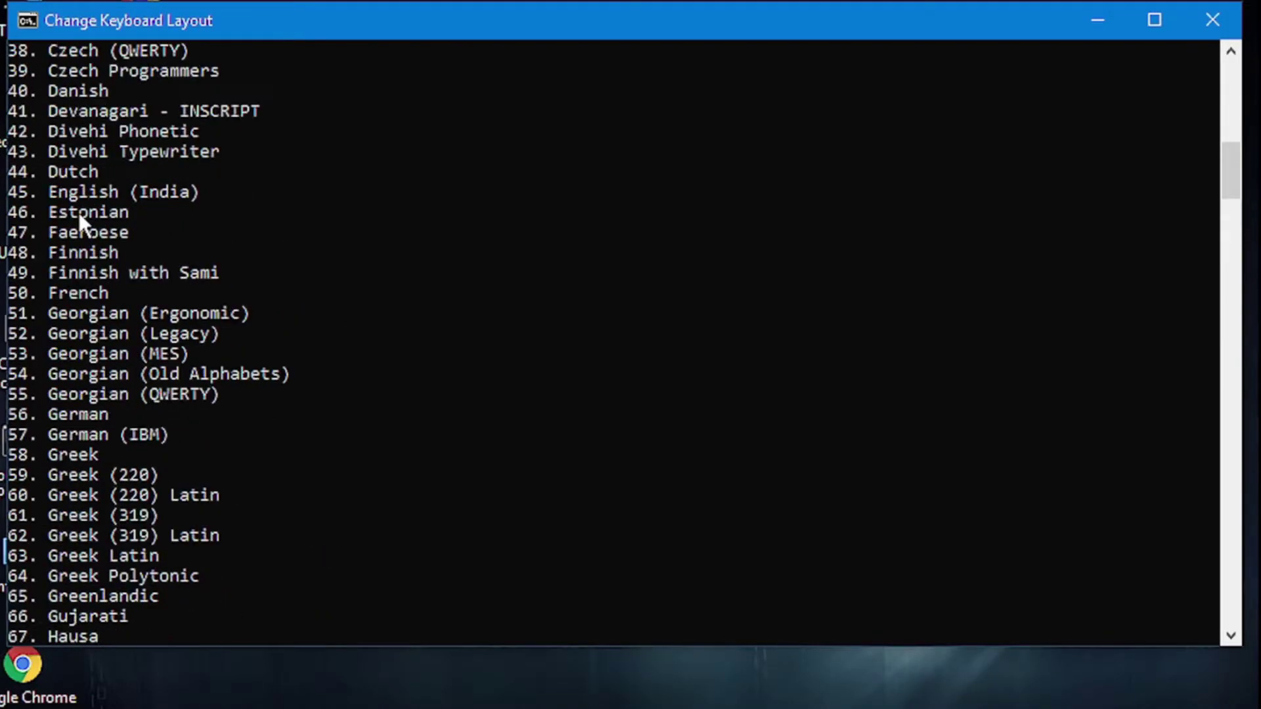
scroll(79, 217, down, 1)
scroll(81, 224, up, 3)
scroll(84, 225, down, 11)
scroll(89, 336, up, 2)
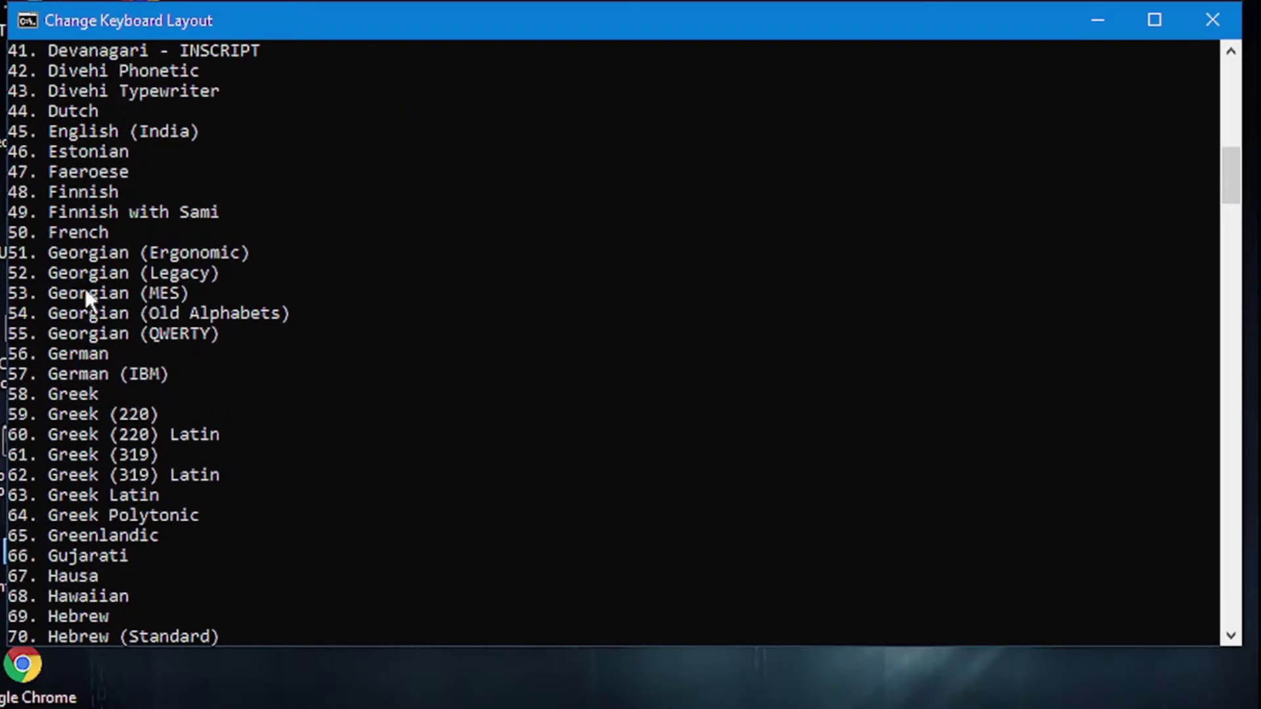
scroll(109, 336, down, 3)
scroll(107, 338, up, 8)
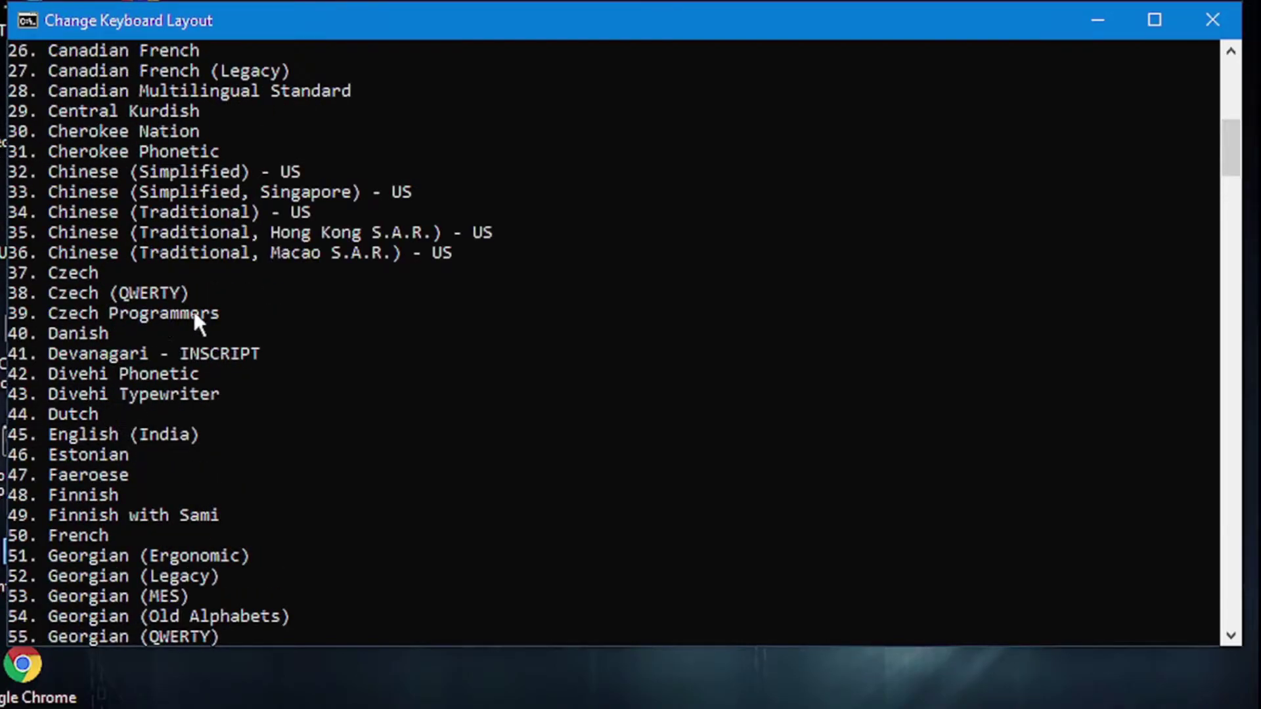
scroll(109, 234, up, 2)
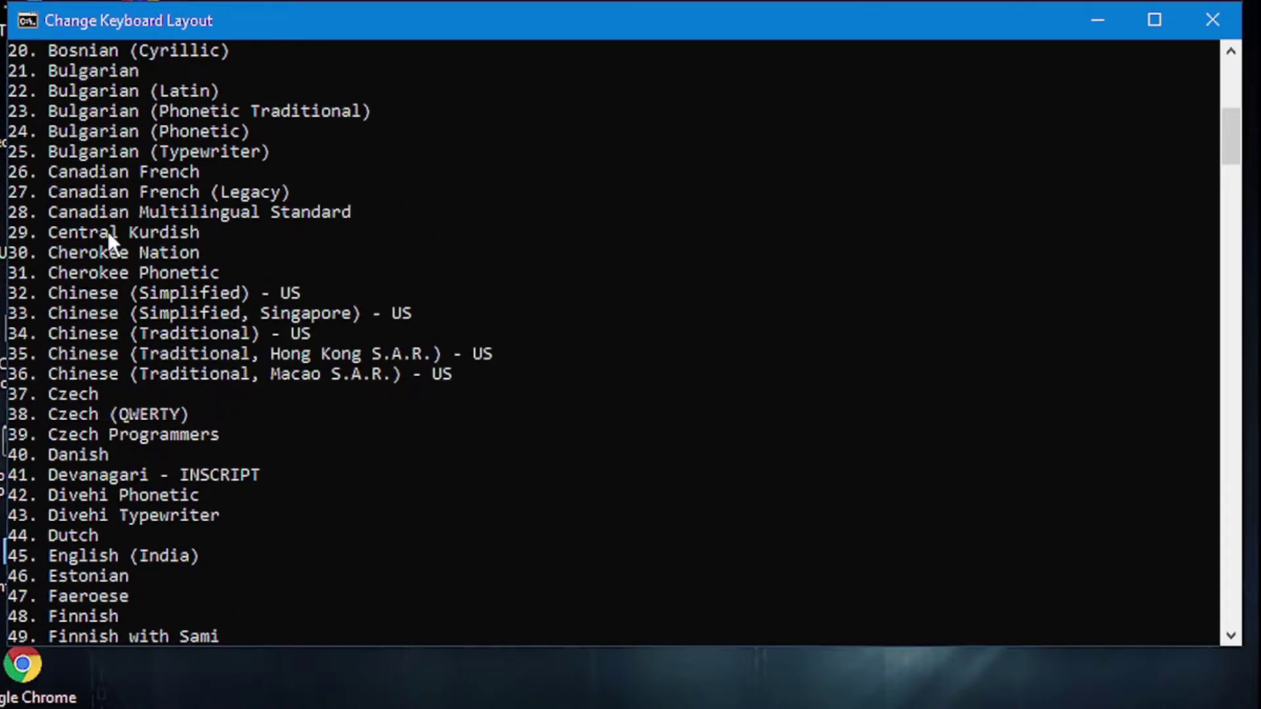
scroll(108, 231, up, 2)
scroll(108, 231, down, 18)
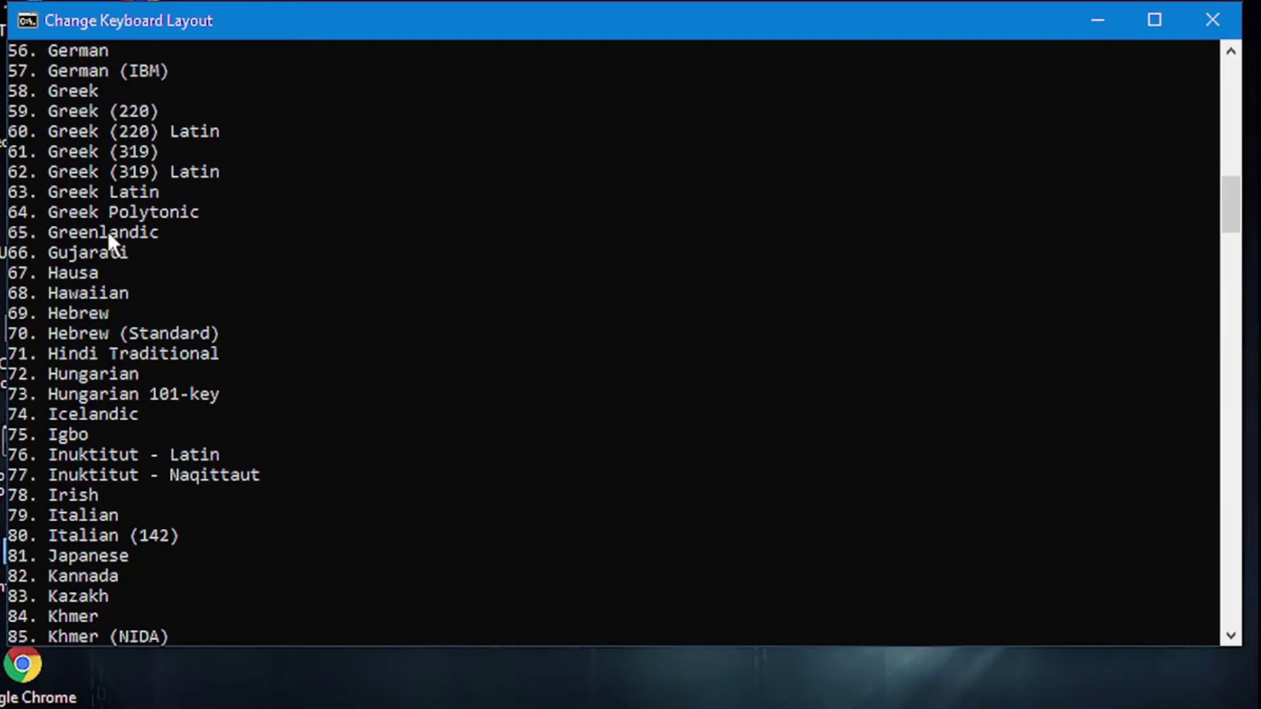
scroll(108, 234, down, 3)
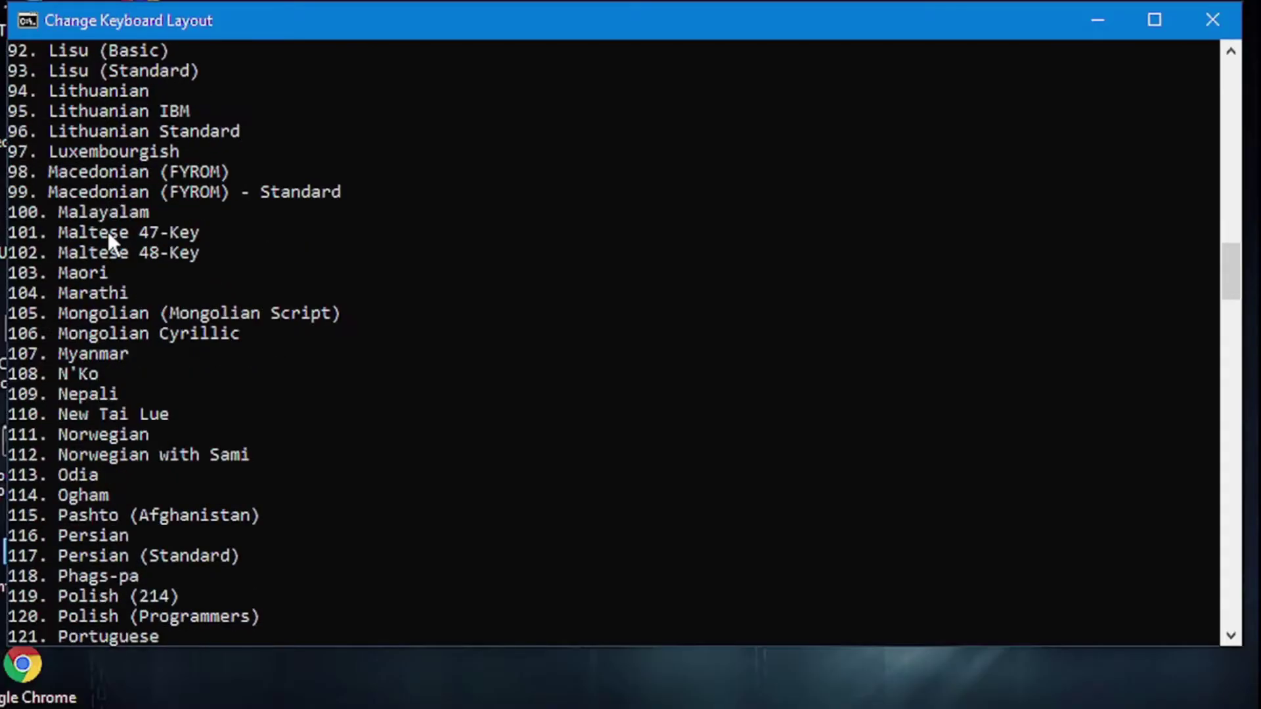
scroll(107, 232, down, 20)
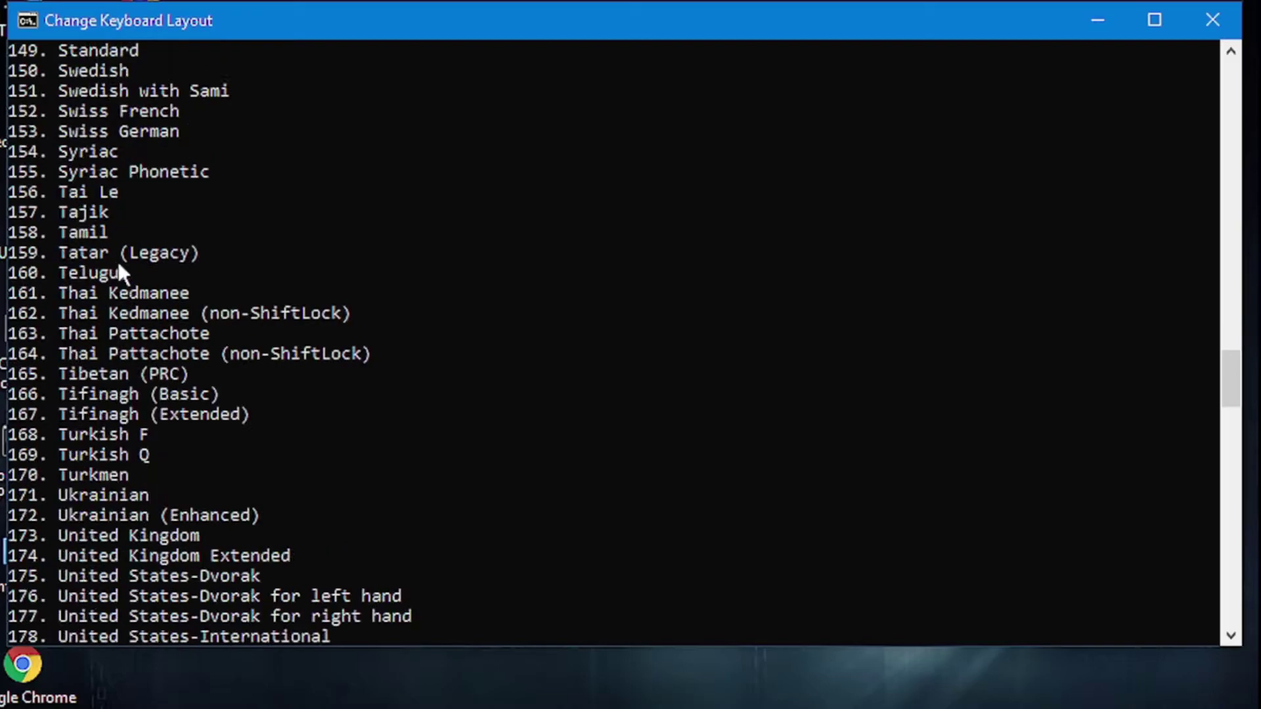
Step: Apply the entered choice 123, Portuguese (Brazil ABNT2), as the keyboard layout
scroll(197, 361, down, 1)
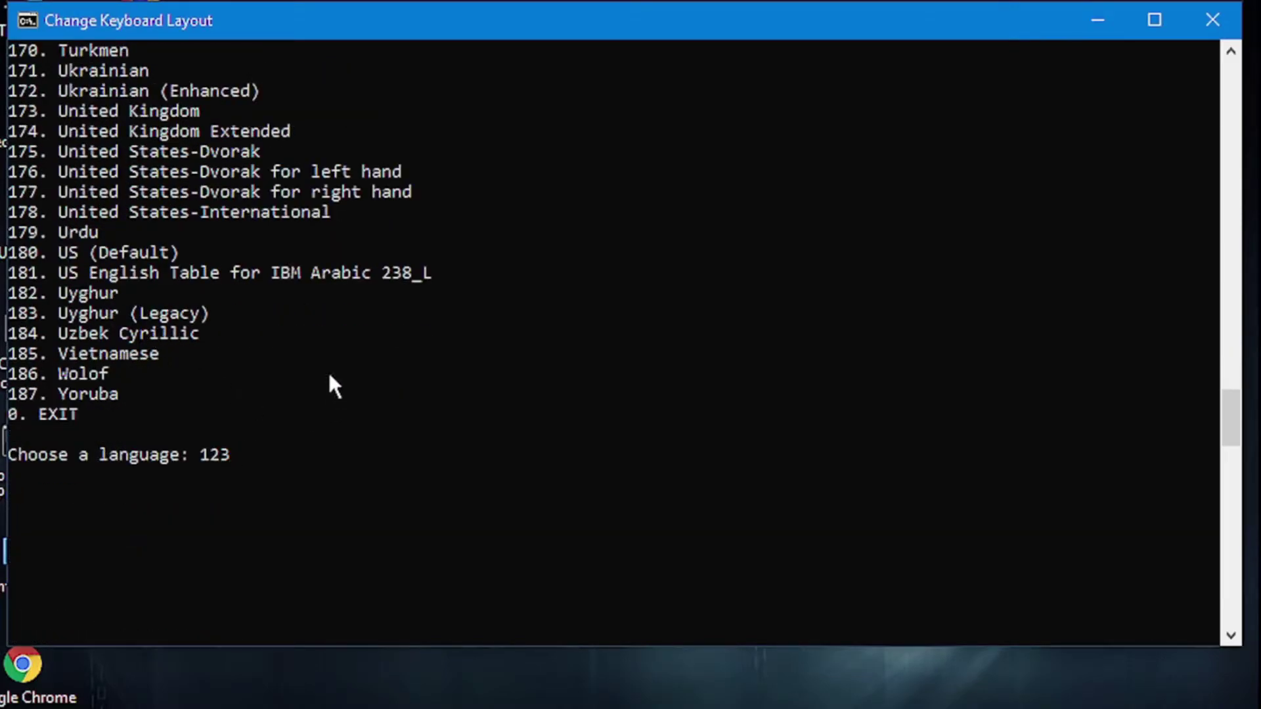
key(Return)
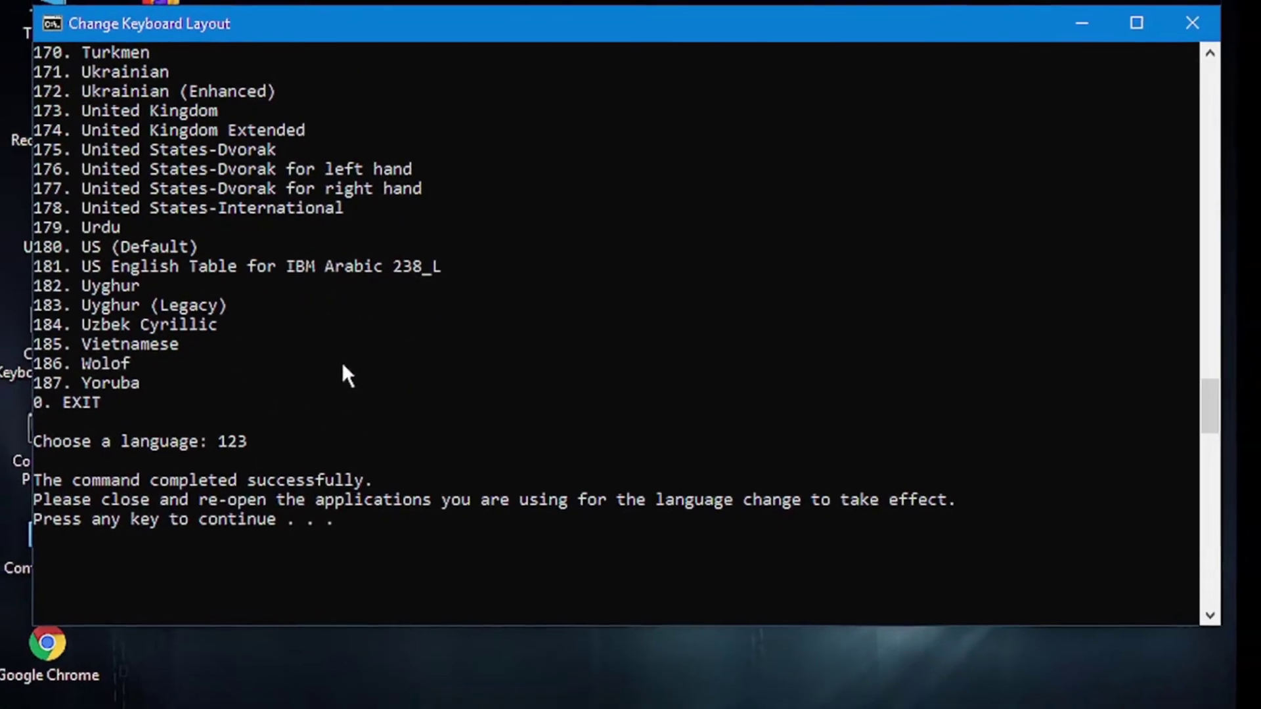
Step: Dismiss the keyboard layout utility and open the Windows folder on Local Disk (C:) from This PC
key(Return)
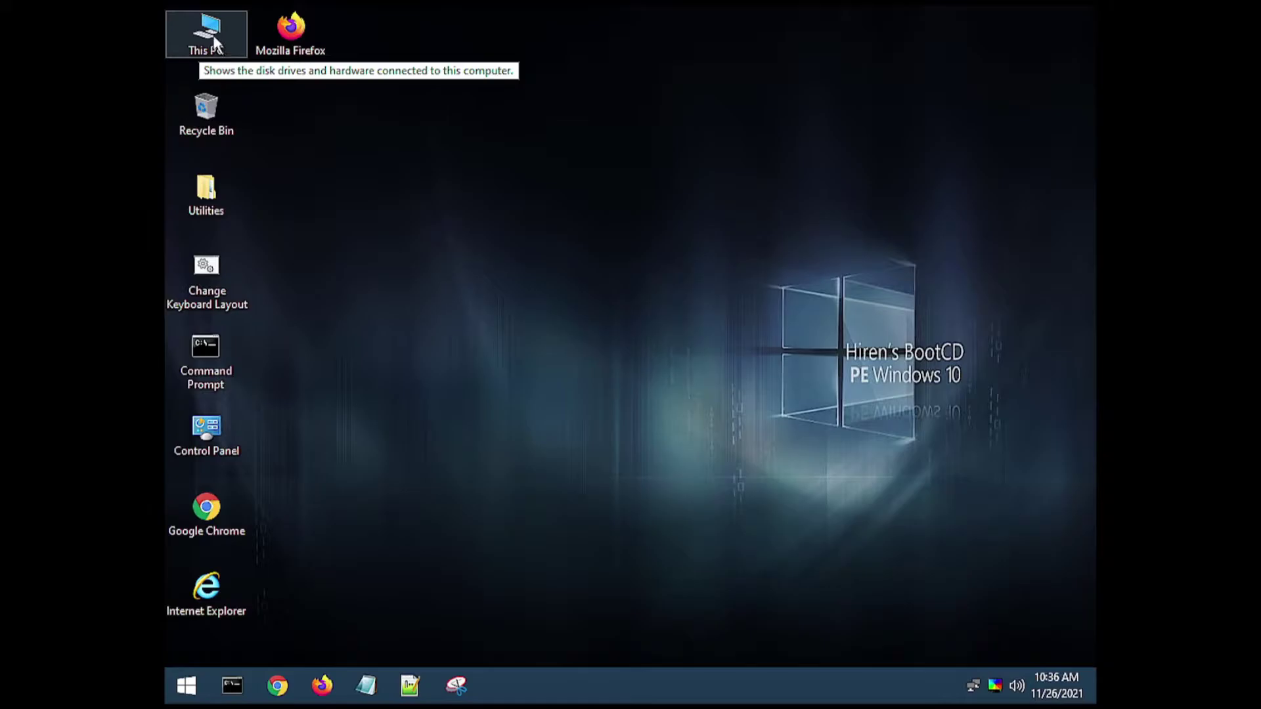
double_click(216, 45)
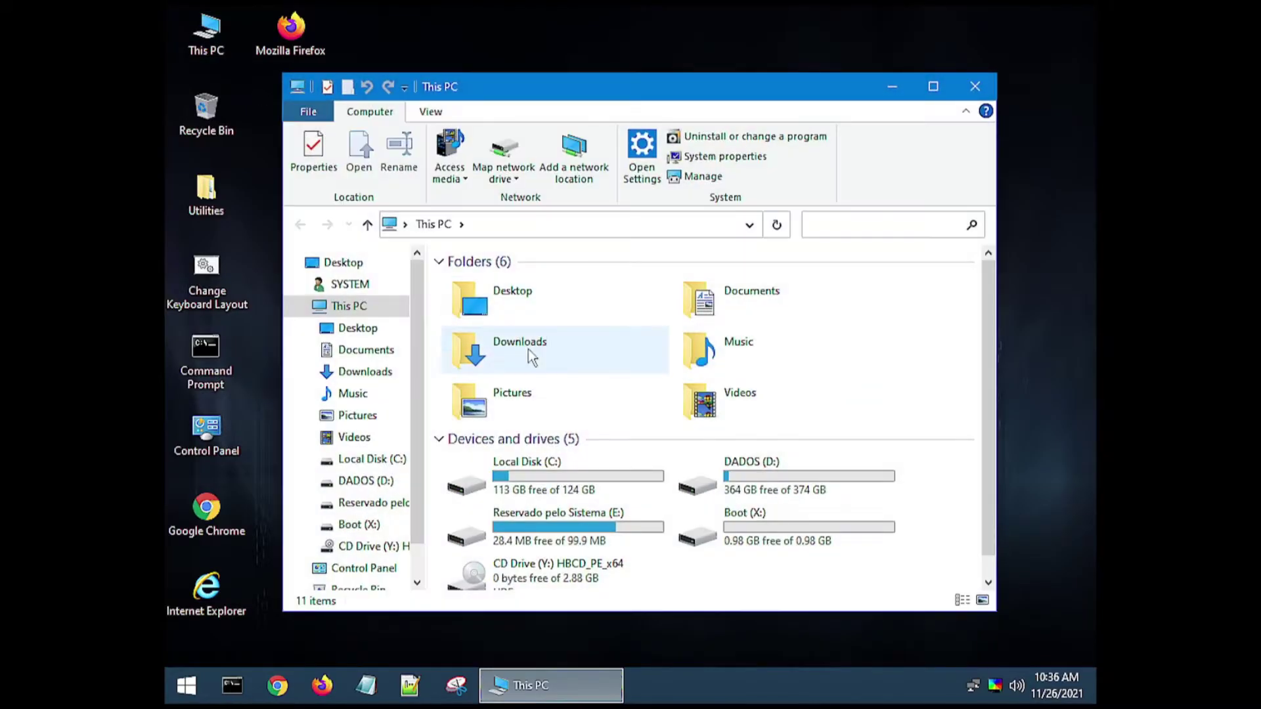
drag(722, 84, 689, 28)
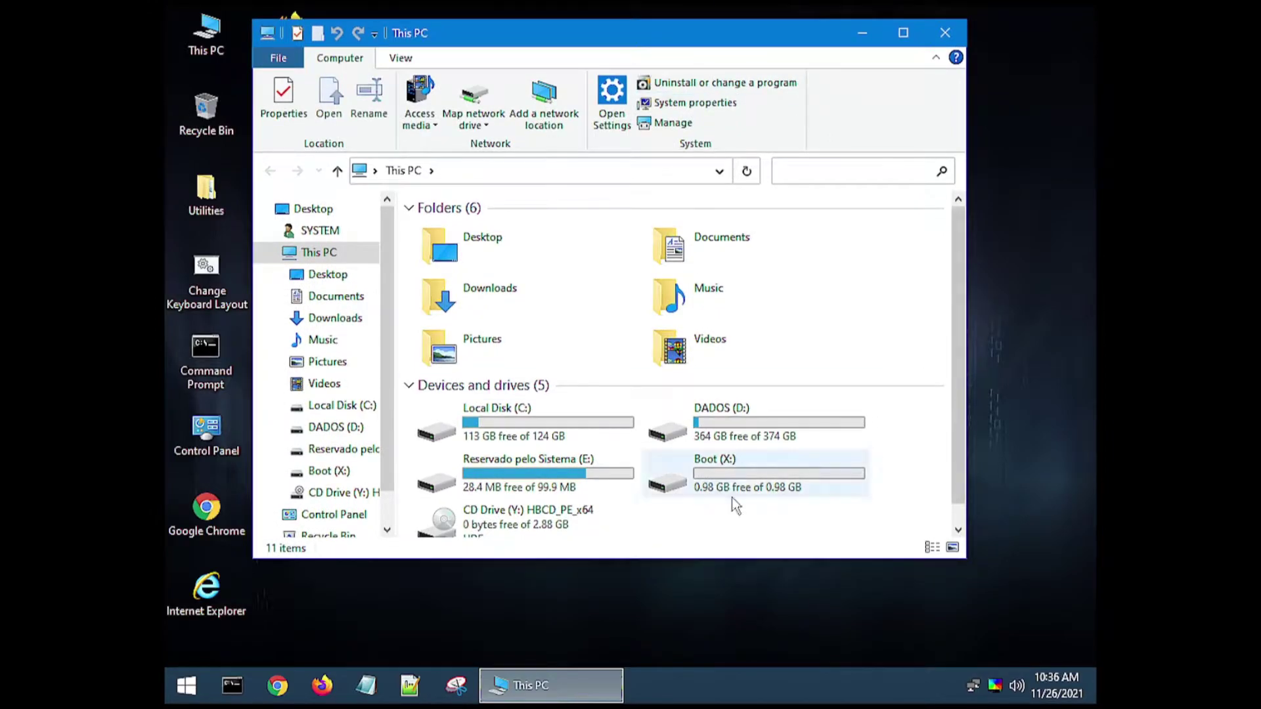
click(511, 421)
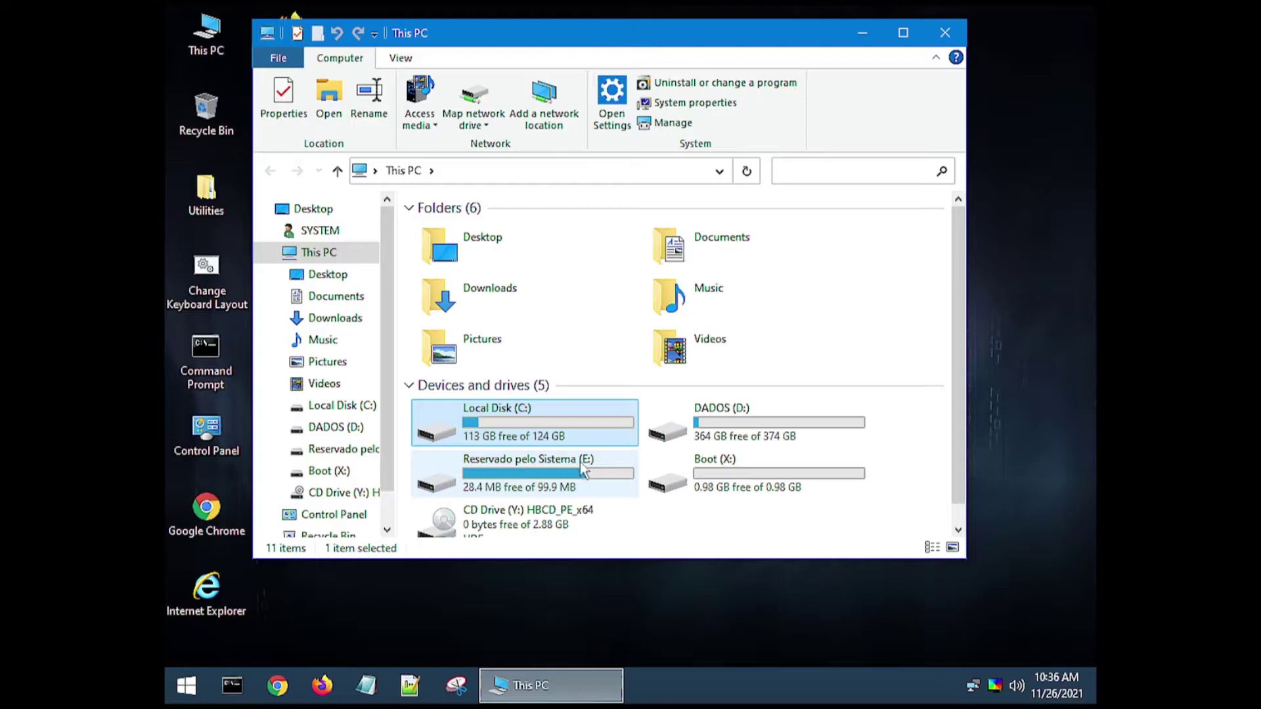
click(534, 468)
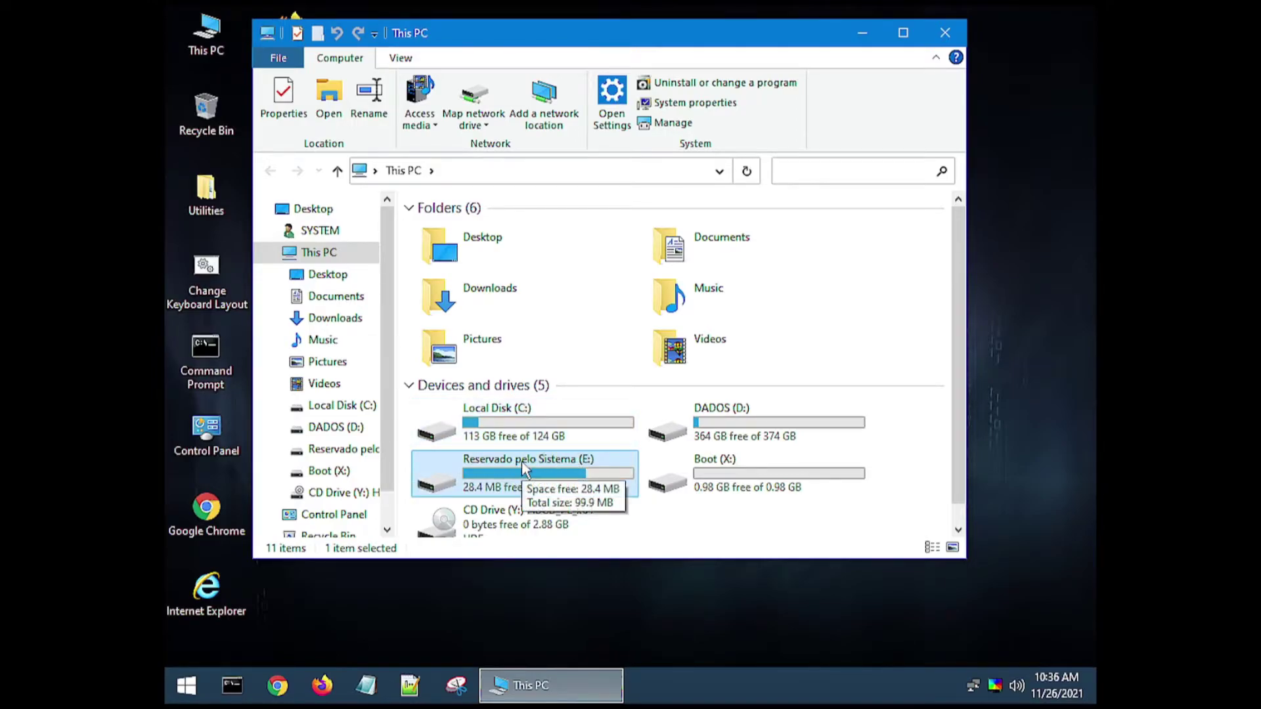
click(515, 428)
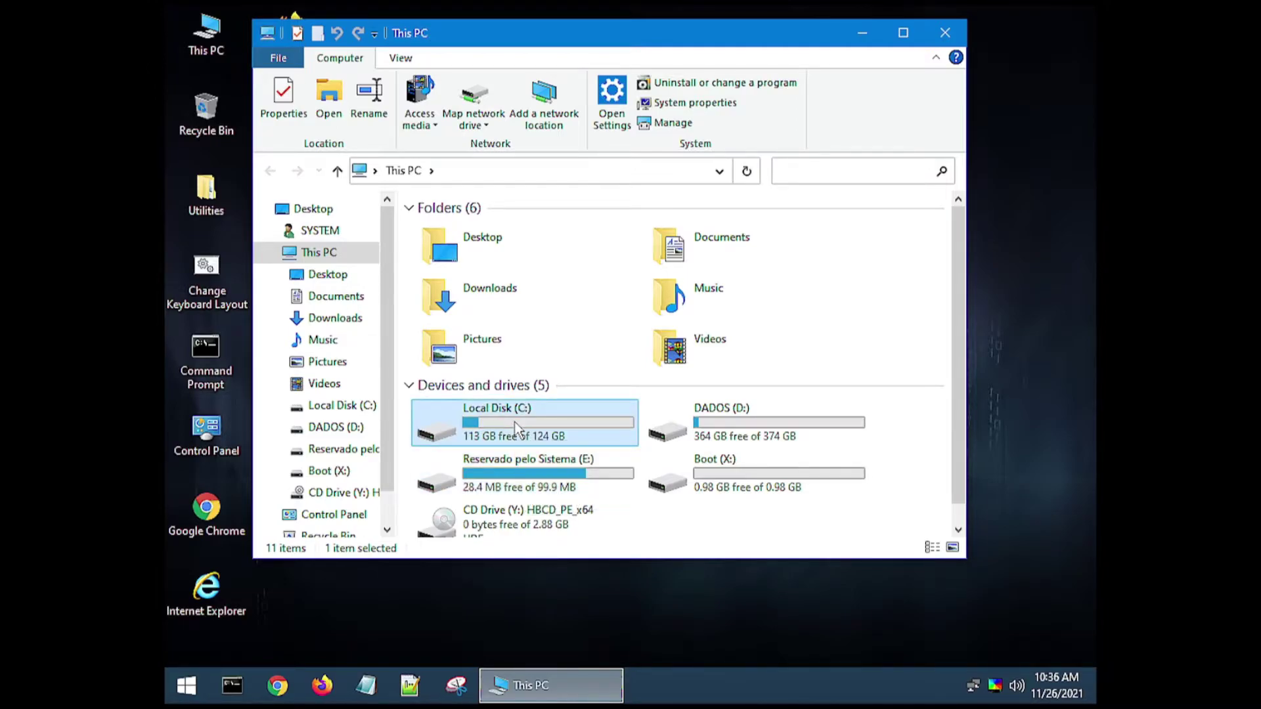
double_click(515, 425)
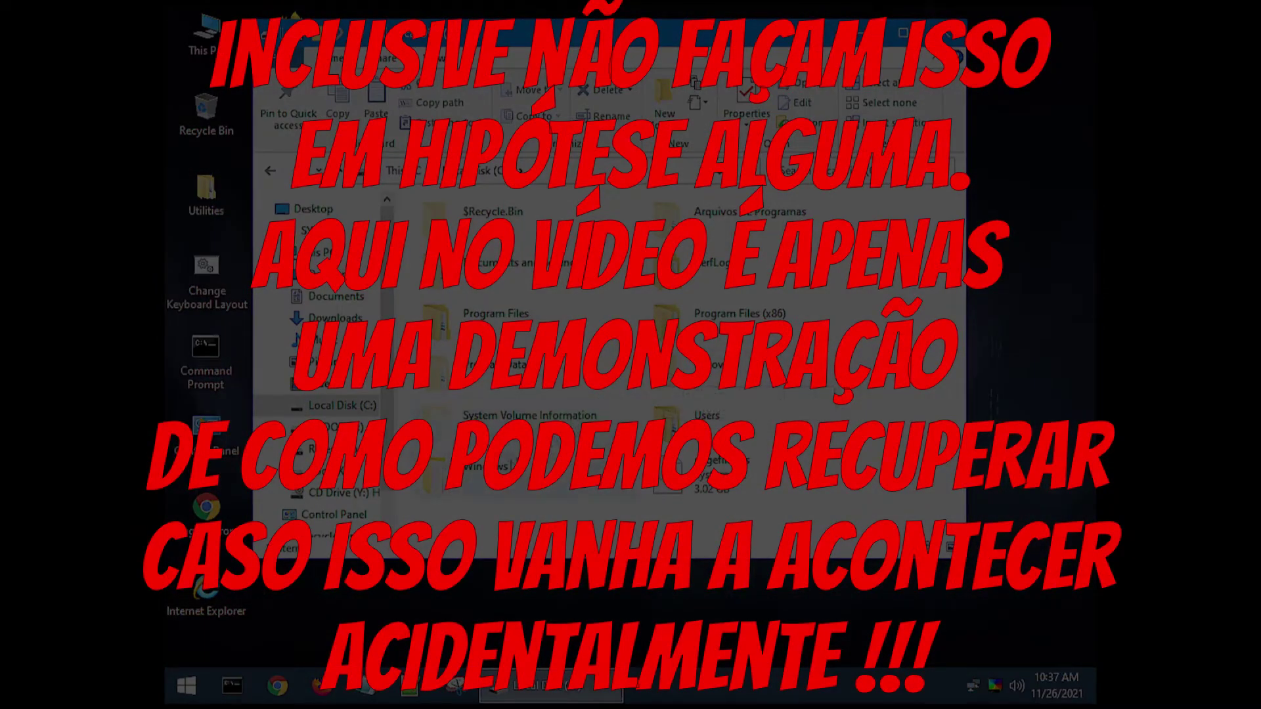
double_click(465, 477)
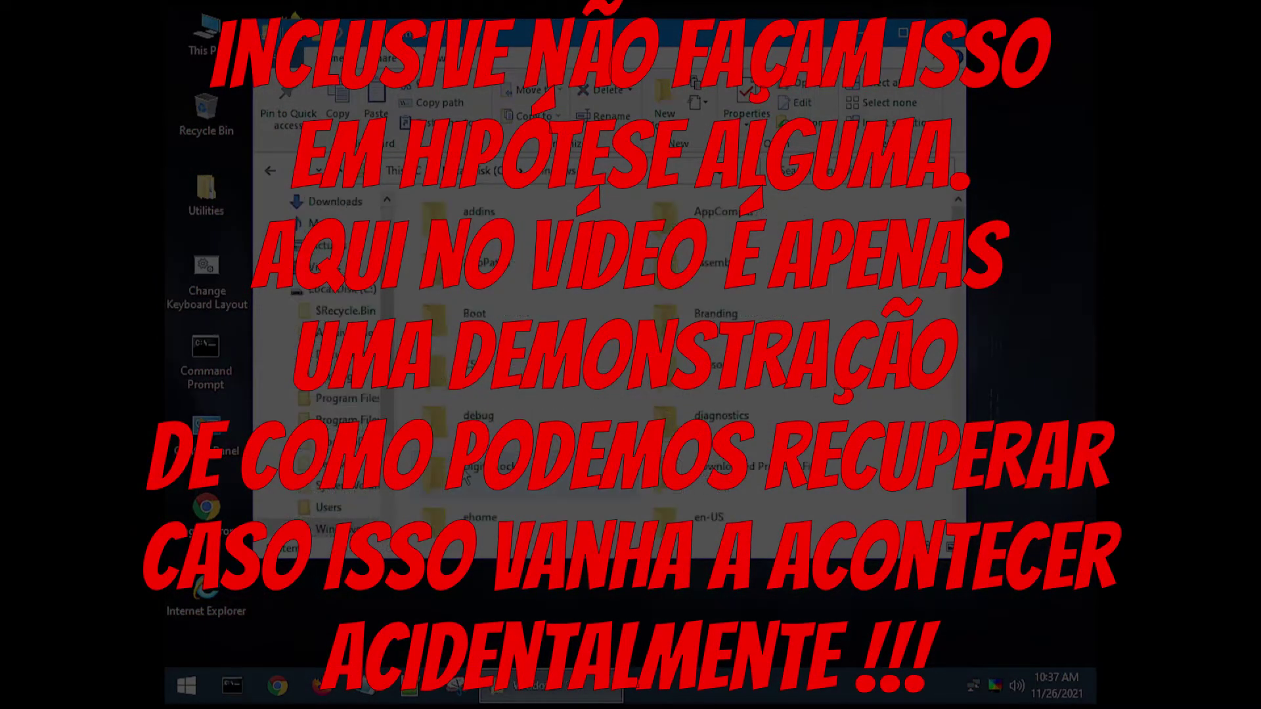
Step: Browse the Windows folder's contents in the list and details layouts
click(439, 57)
click(455, 105)
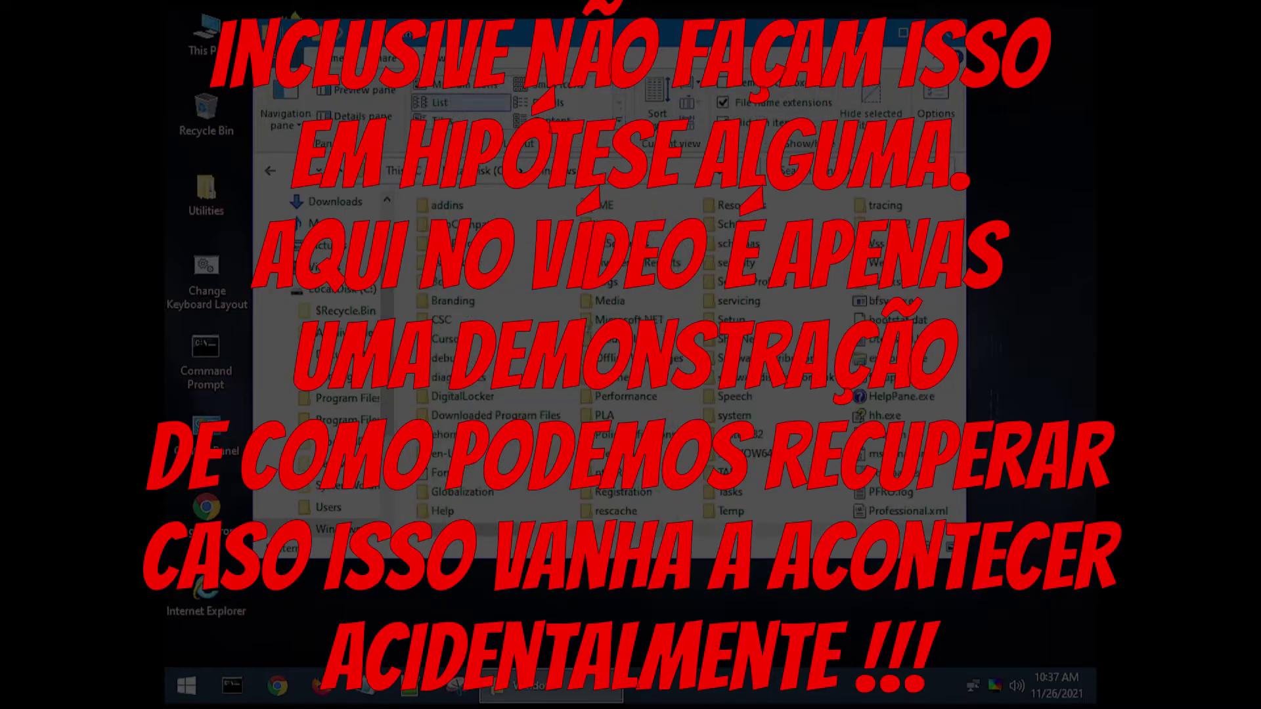
scroll(683, 355, right, 3)
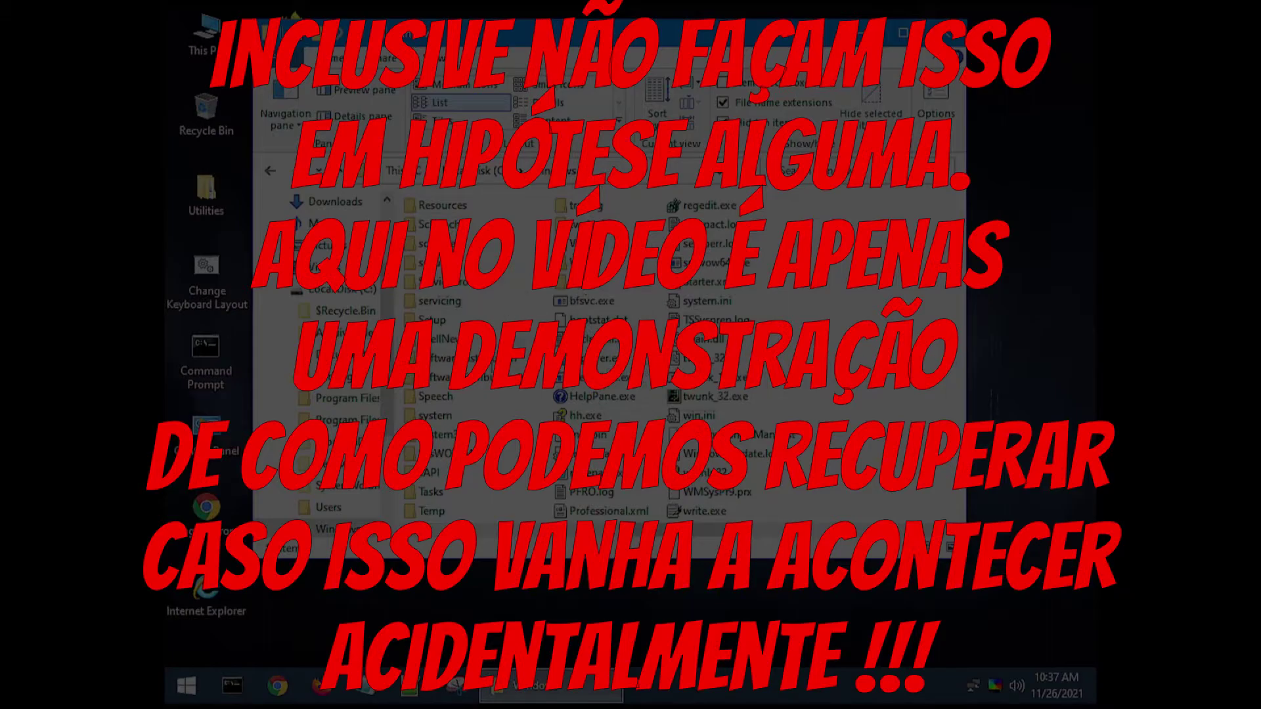
scroll(555, 395, left, 1)
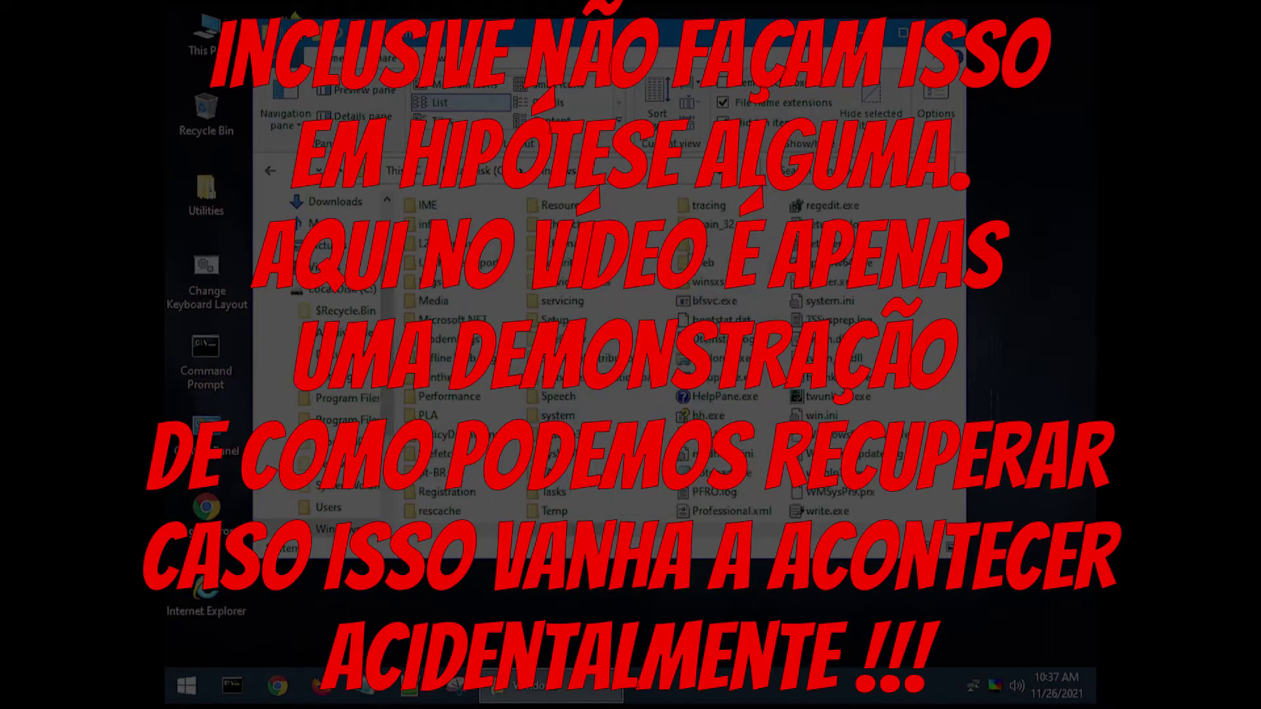
key(F5)
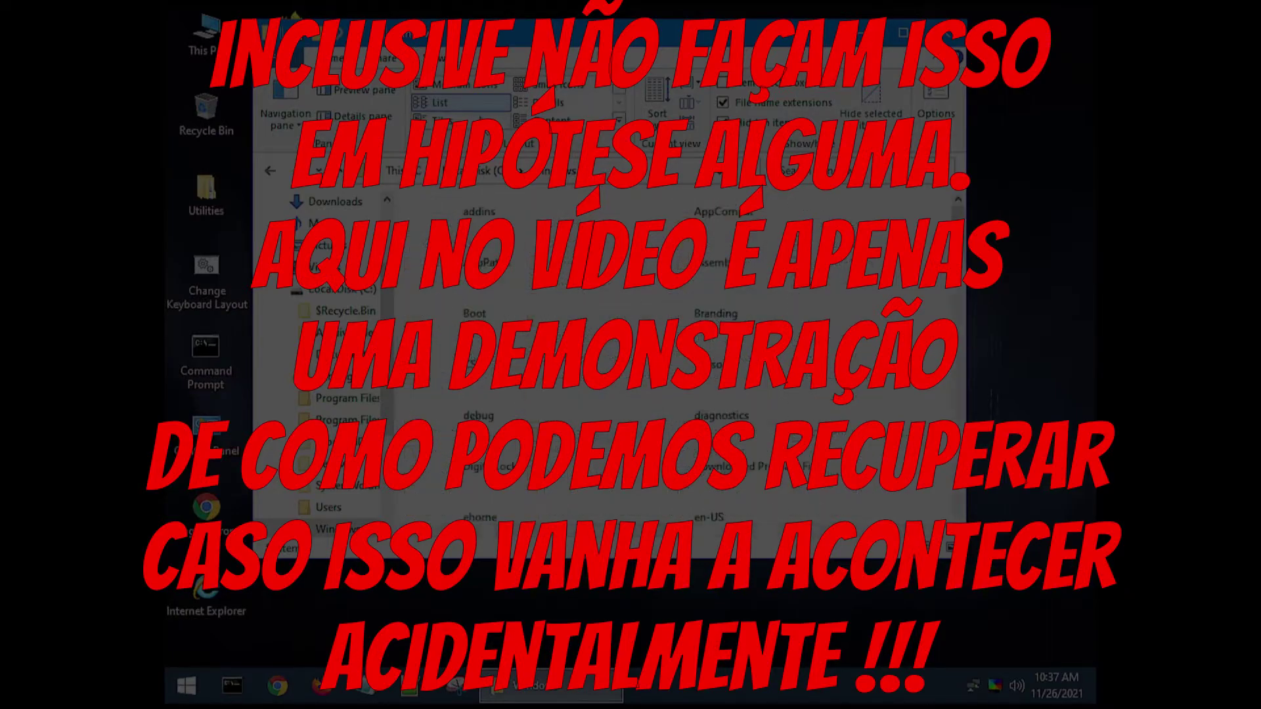
key(ctrl+shift+6)
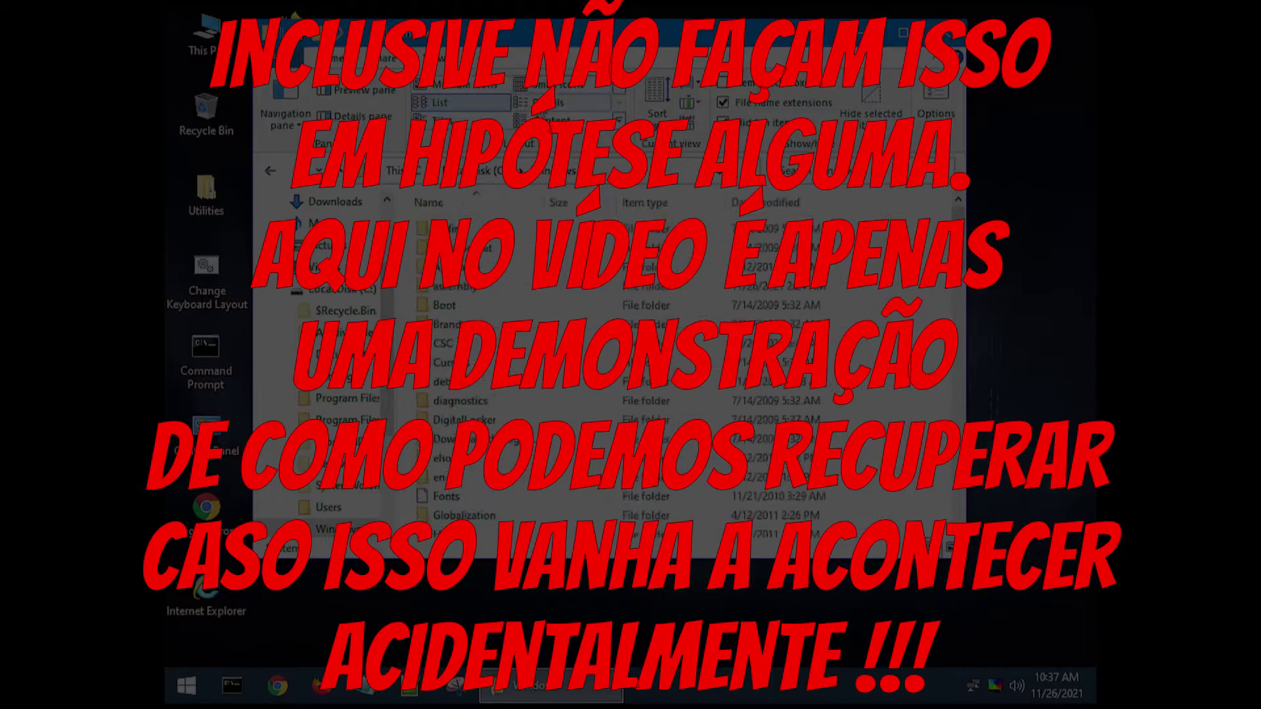
click(473, 87)
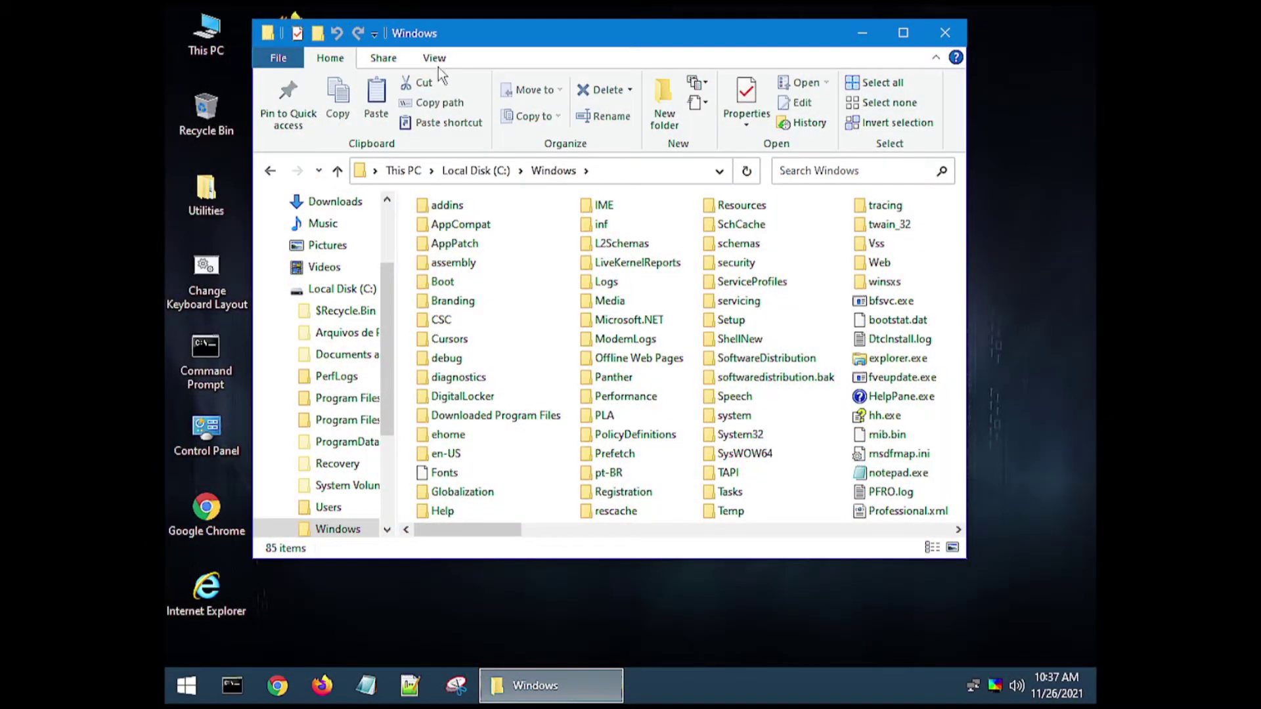
Step: Show the Windows folder's contents as large icons and locate the System32 folder
click(437, 63)
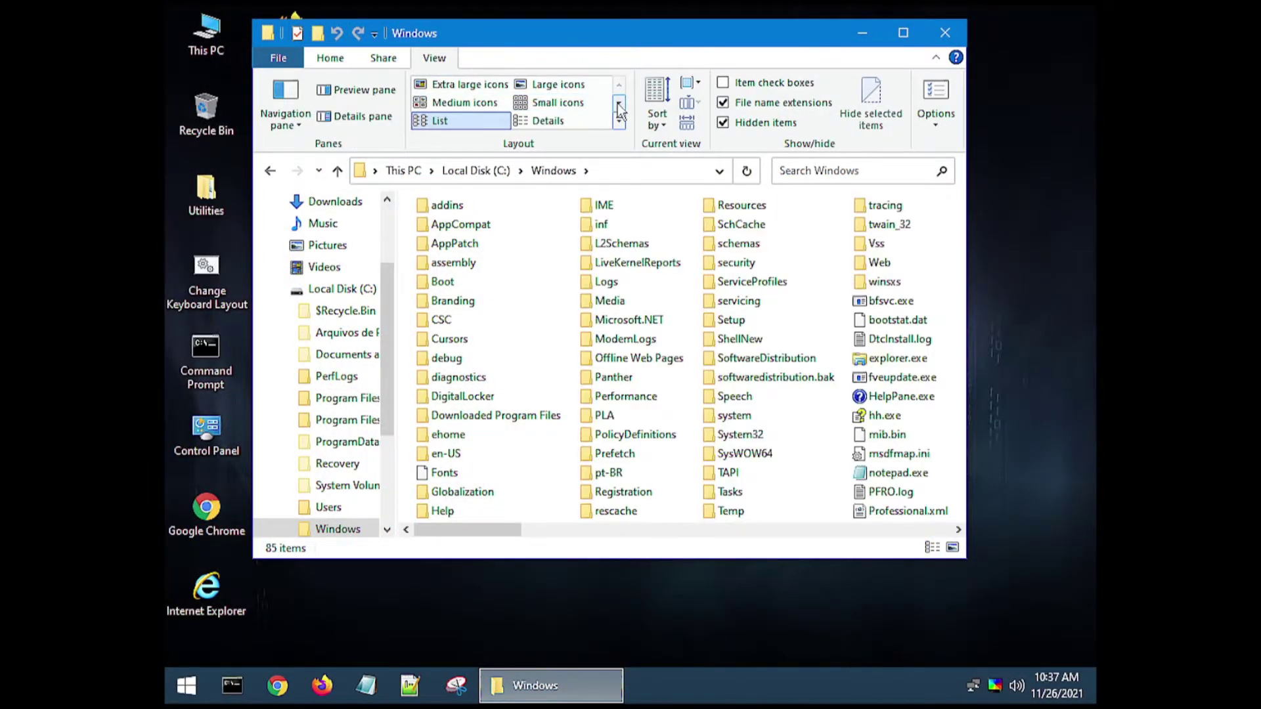
click(570, 86)
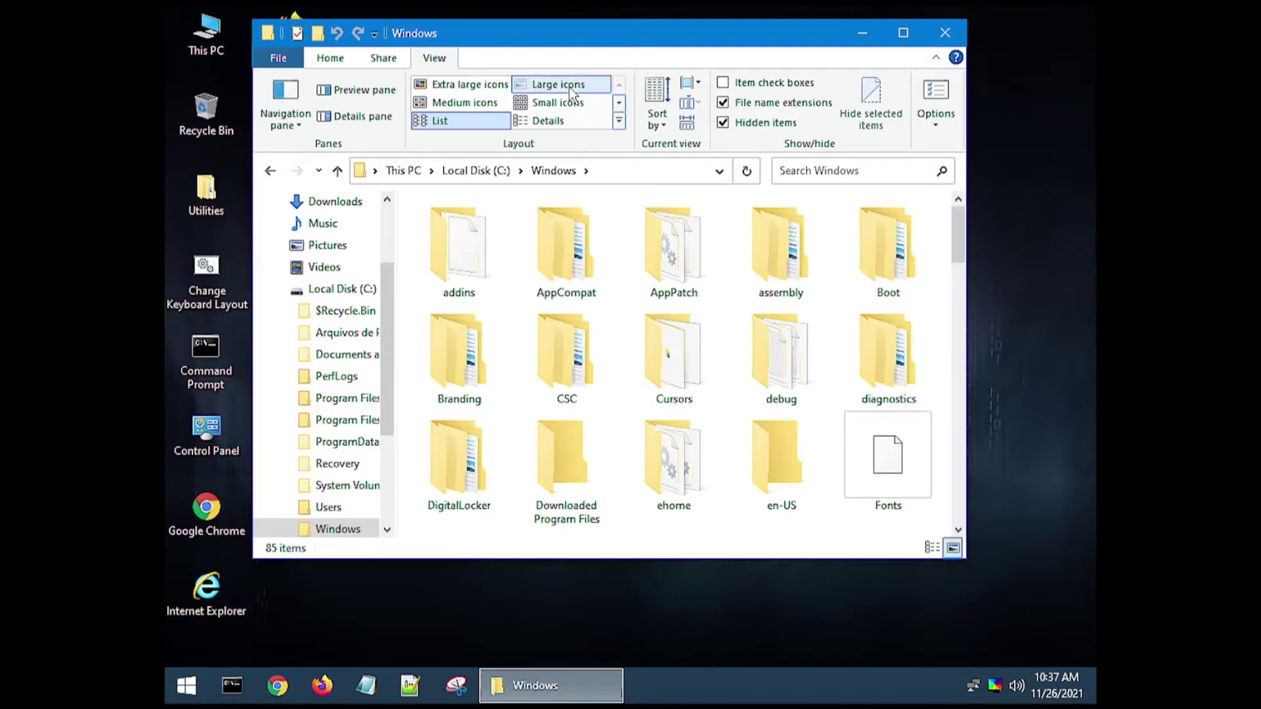
scroll(696, 374, down, 10)
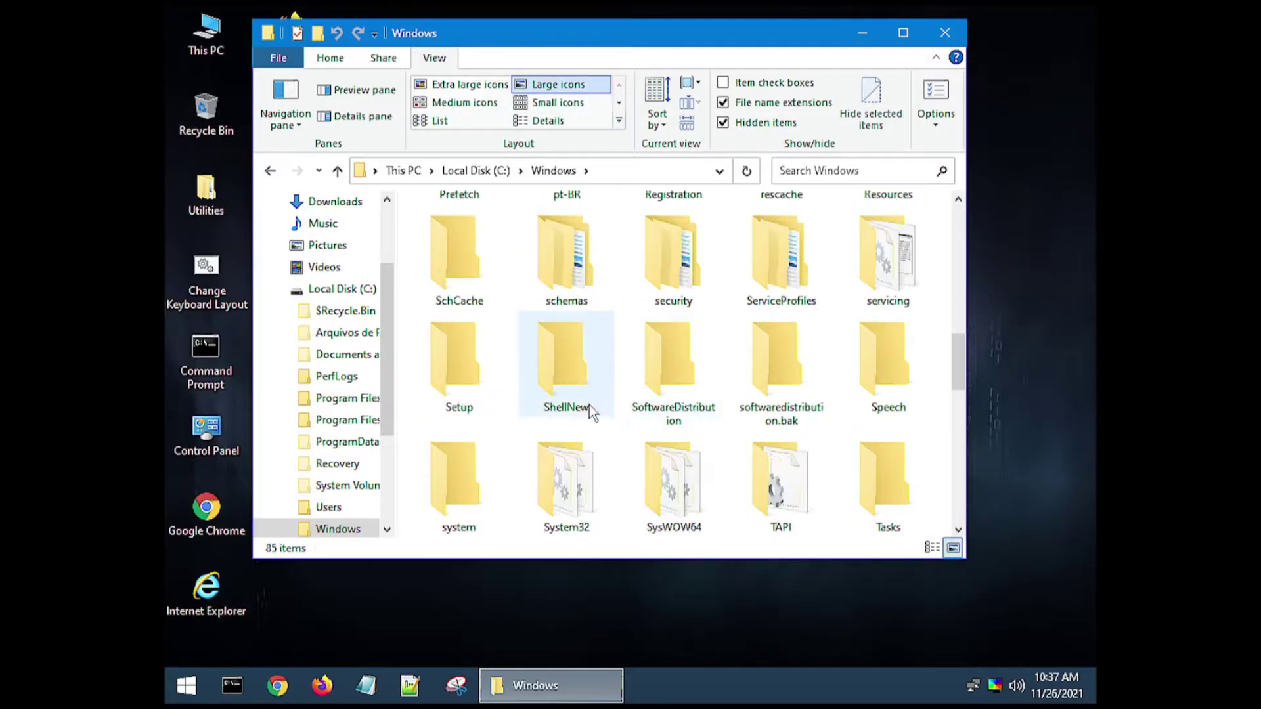
scroll(690, 394, down, 3)
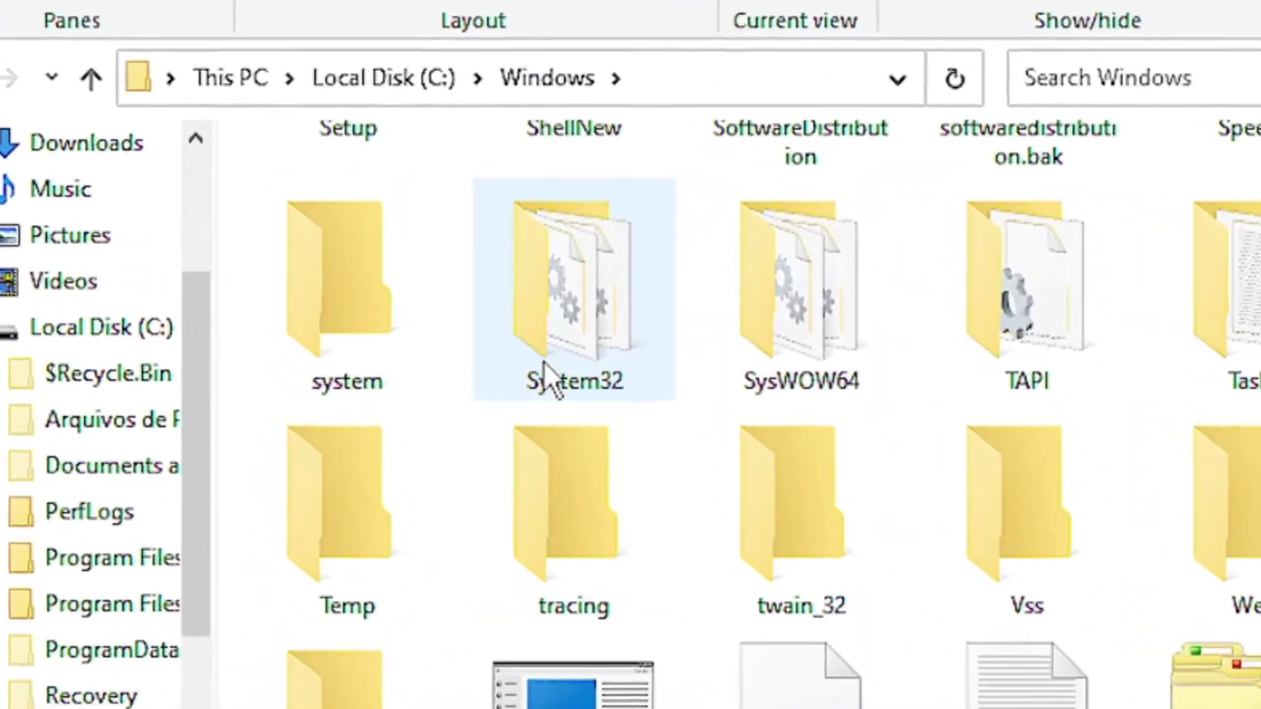
Step: Permanently delete the System32 folder, accepting the system-file removal for all current items
click(552, 296)
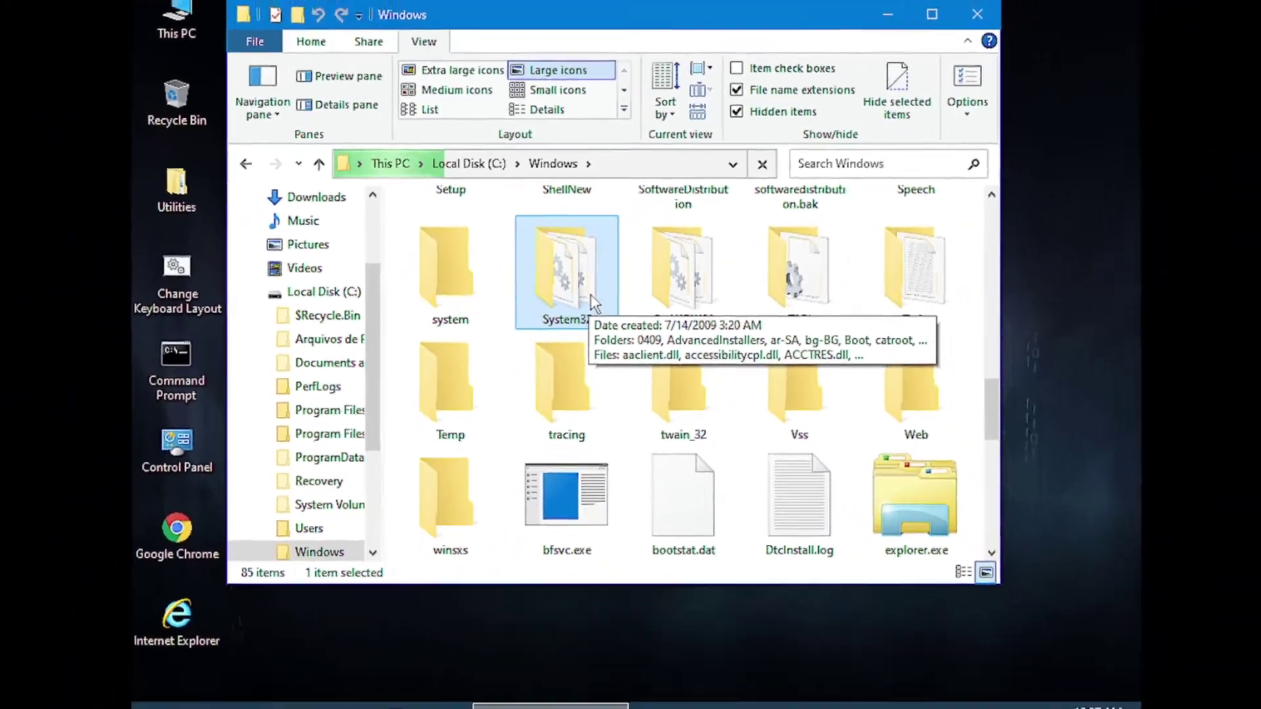
key(shift+Delete)
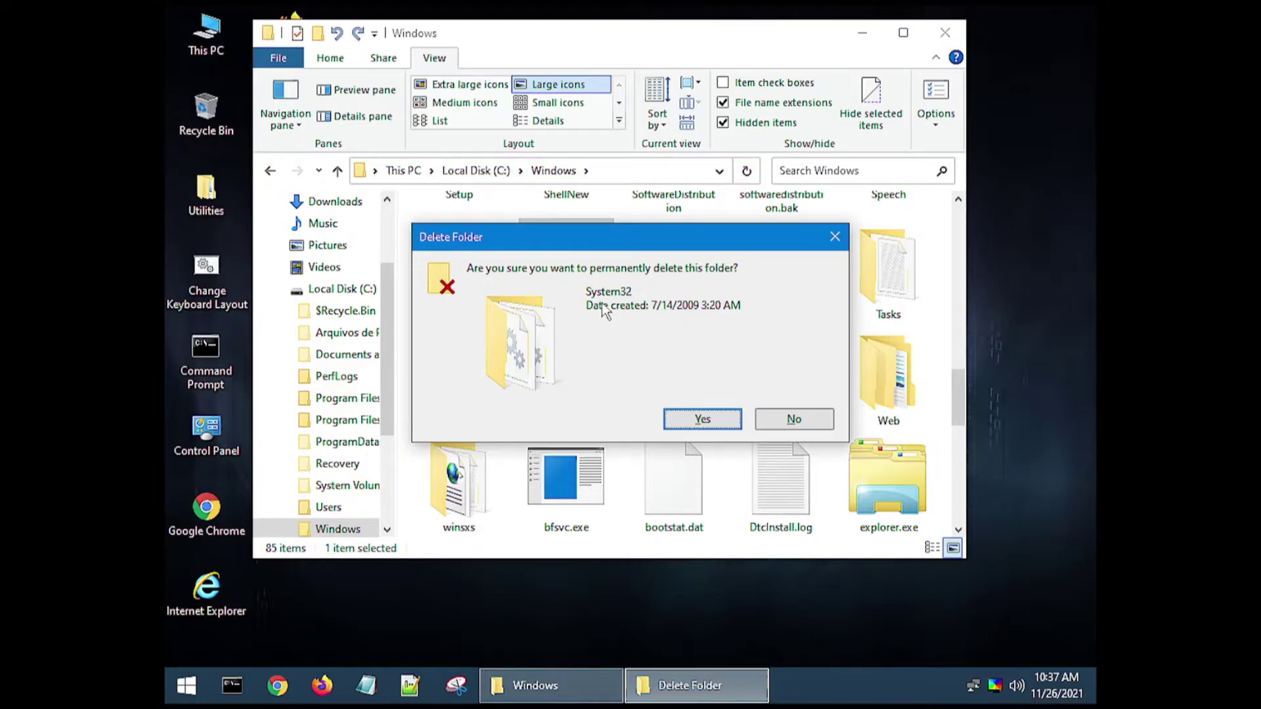
click(701, 419)
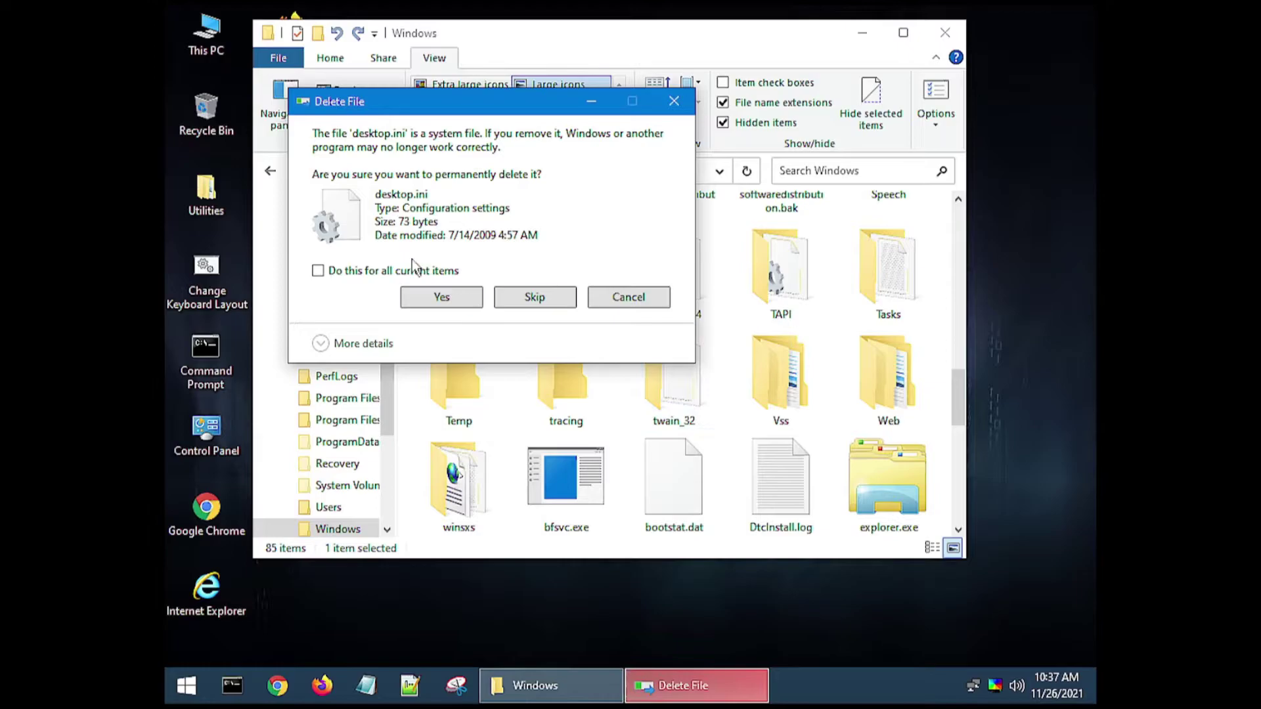
click(338, 272)
click(441, 297)
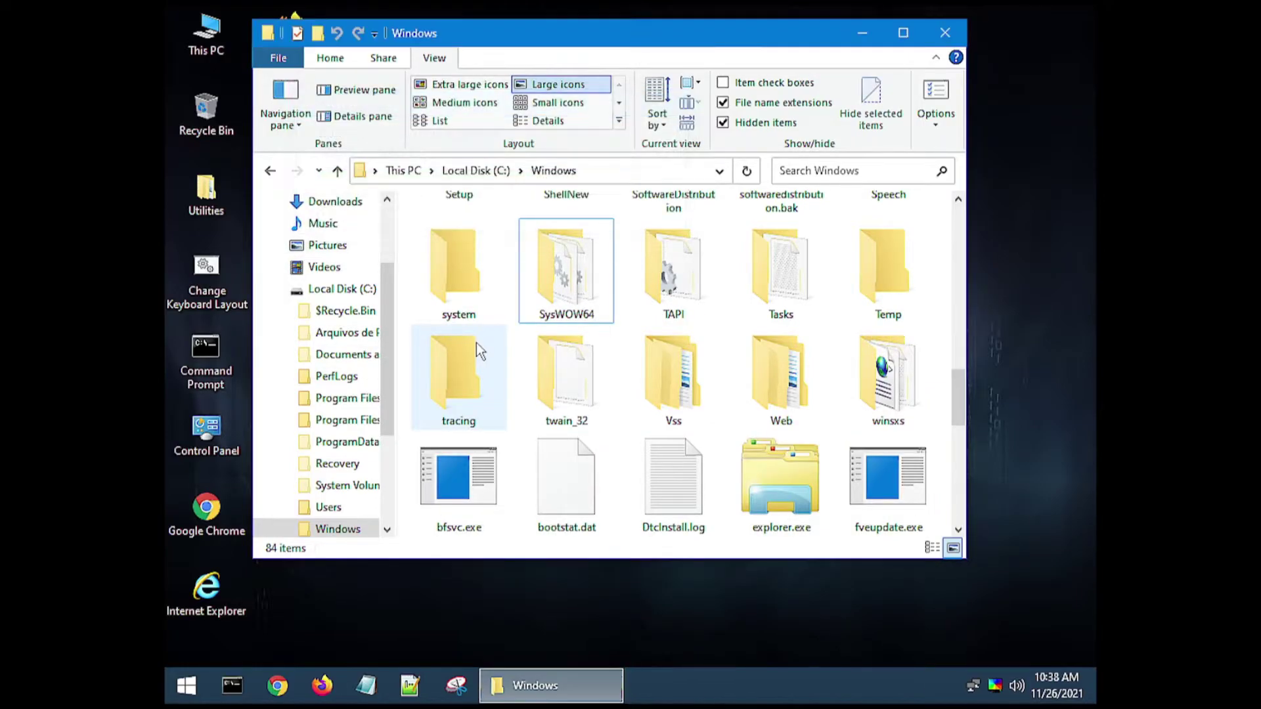
Step: Permanently delete the Recovery folder from the root of Local Disk (C:), accepting system-file removal for all current items
click(272, 172)
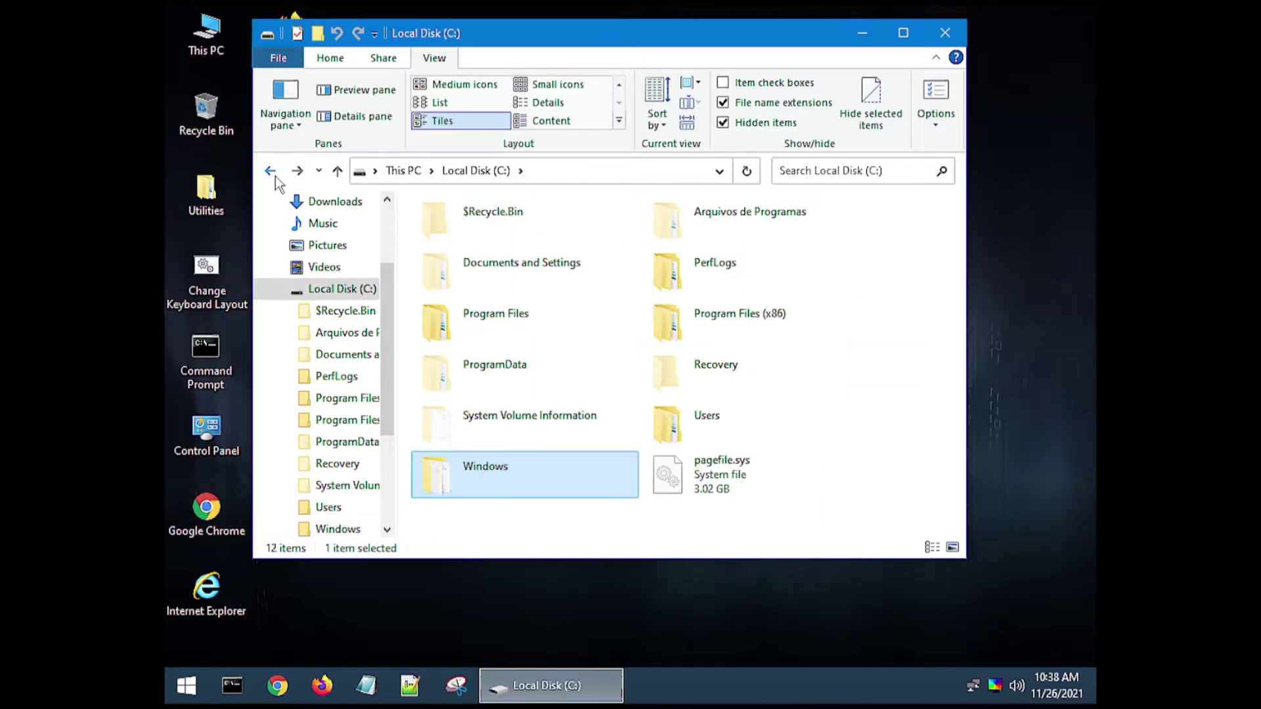
click(687, 366)
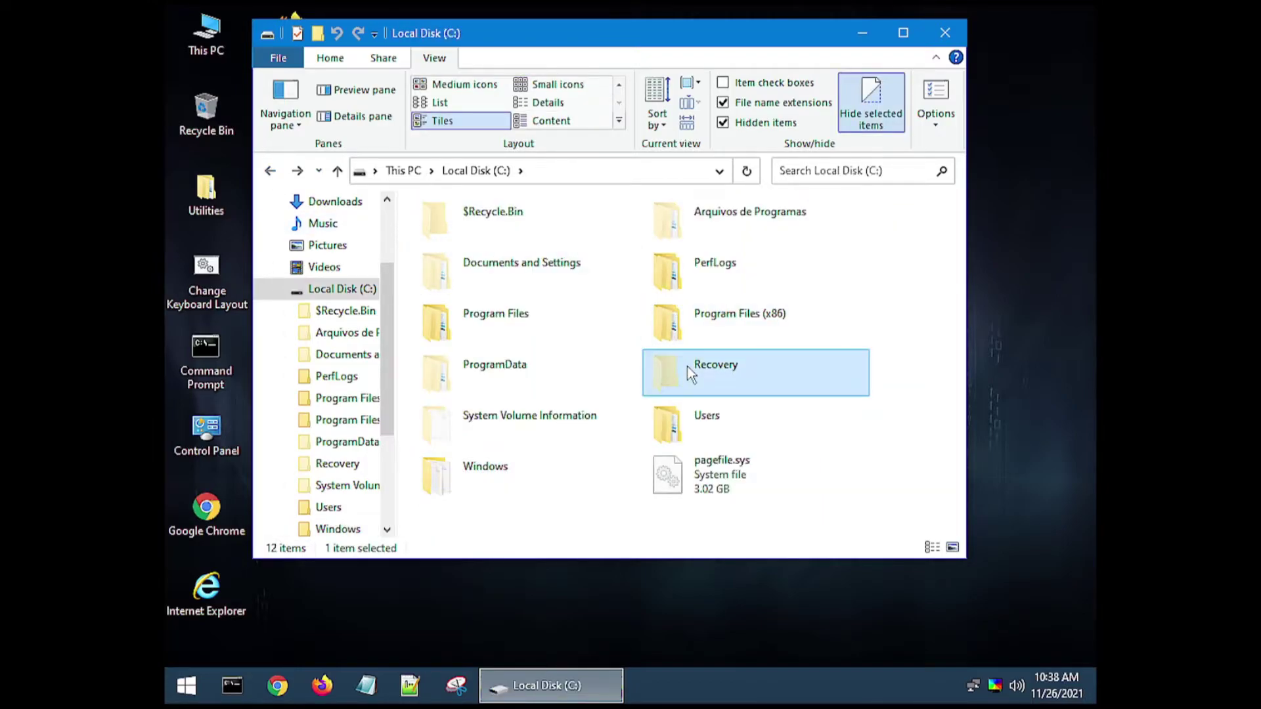
key(shift+Delete)
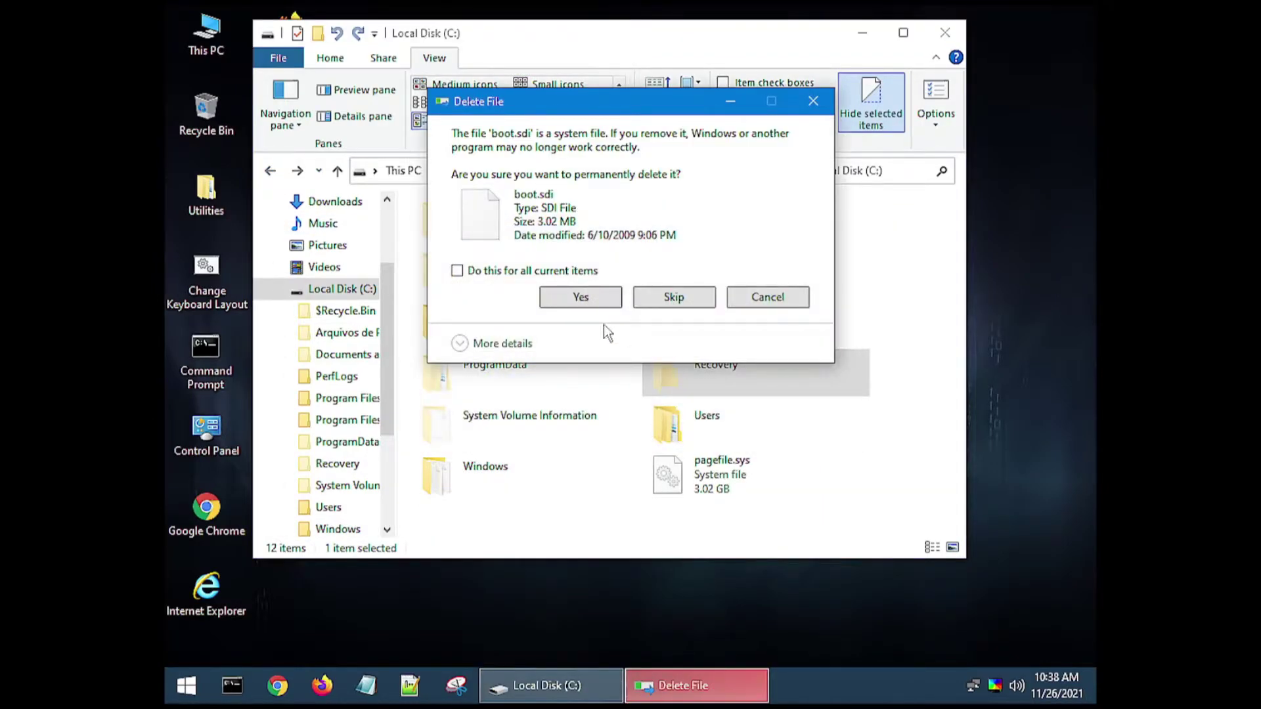
click(513, 279)
click(571, 298)
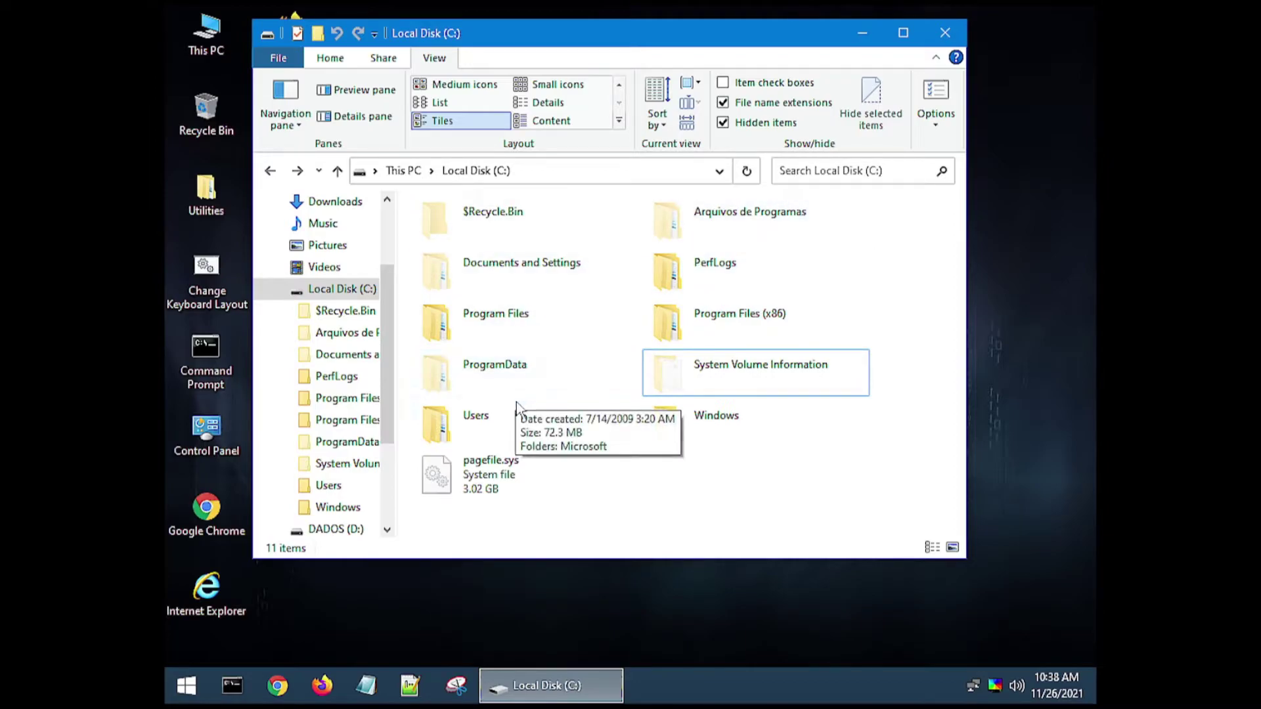
Step: Permanently delete the pagefile.sys system file from the root of Local Disk (C:)
click(484, 420)
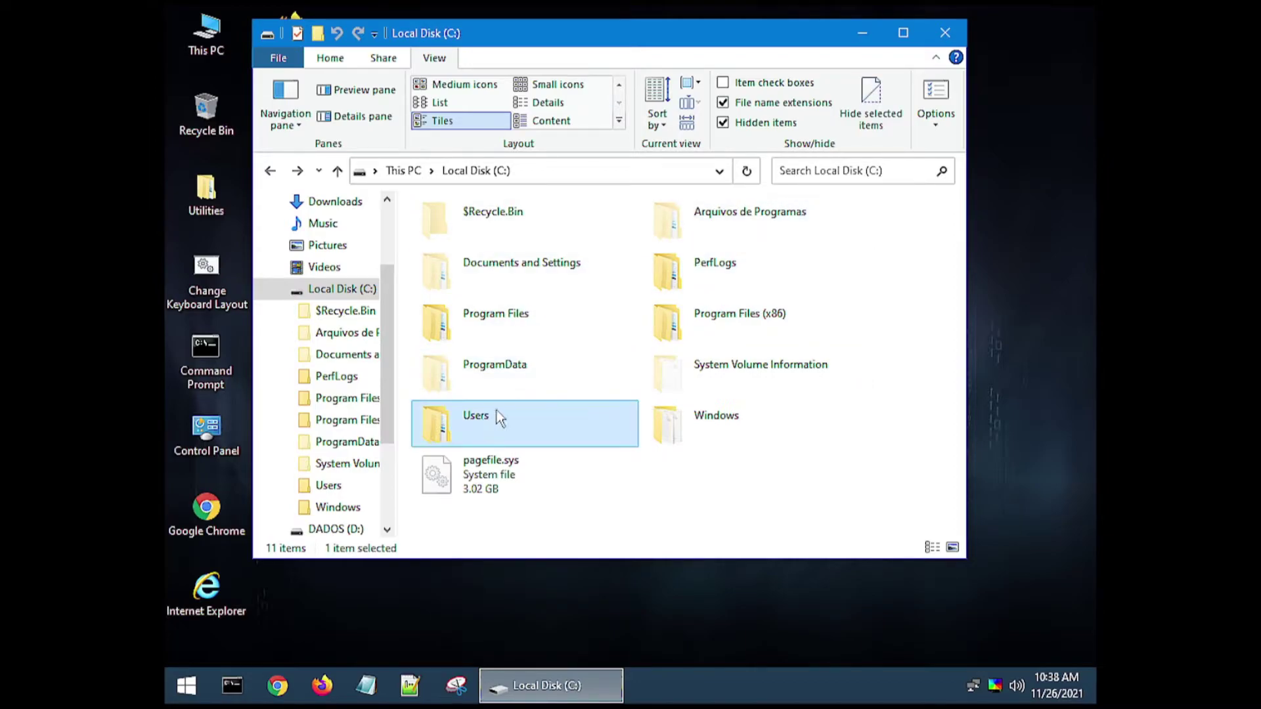
click(478, 486)
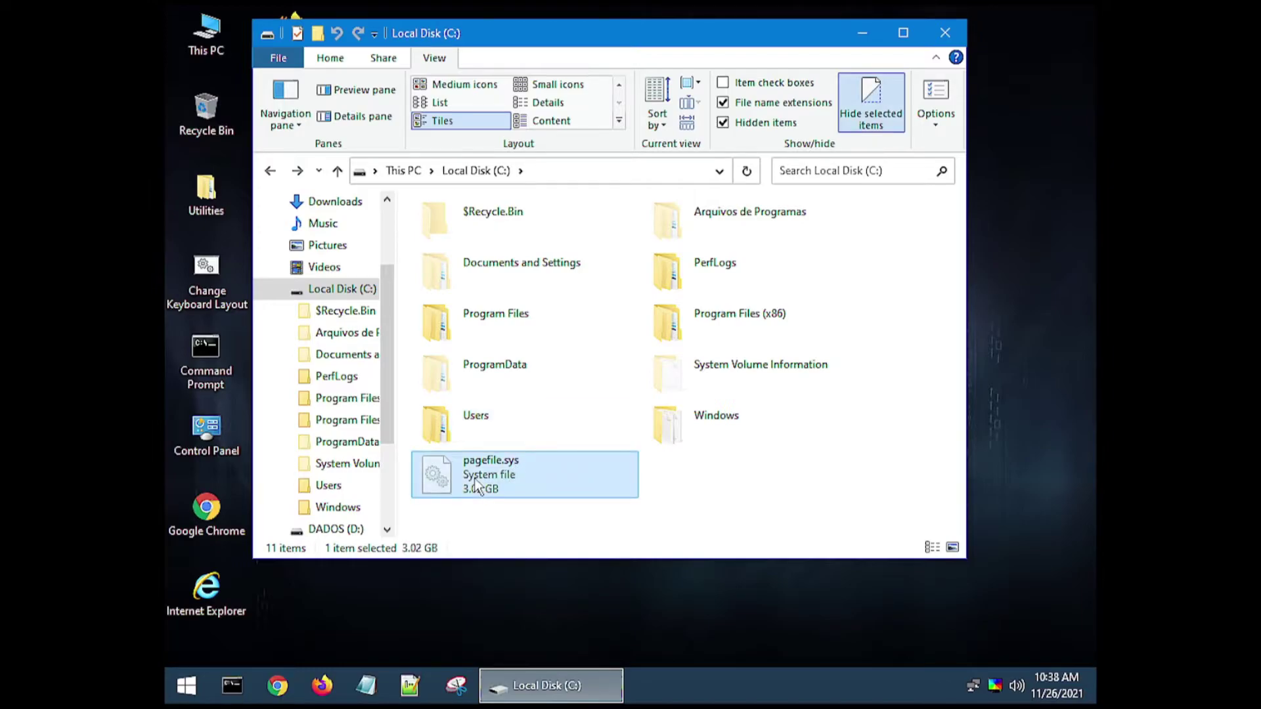
key(shift+Delete)
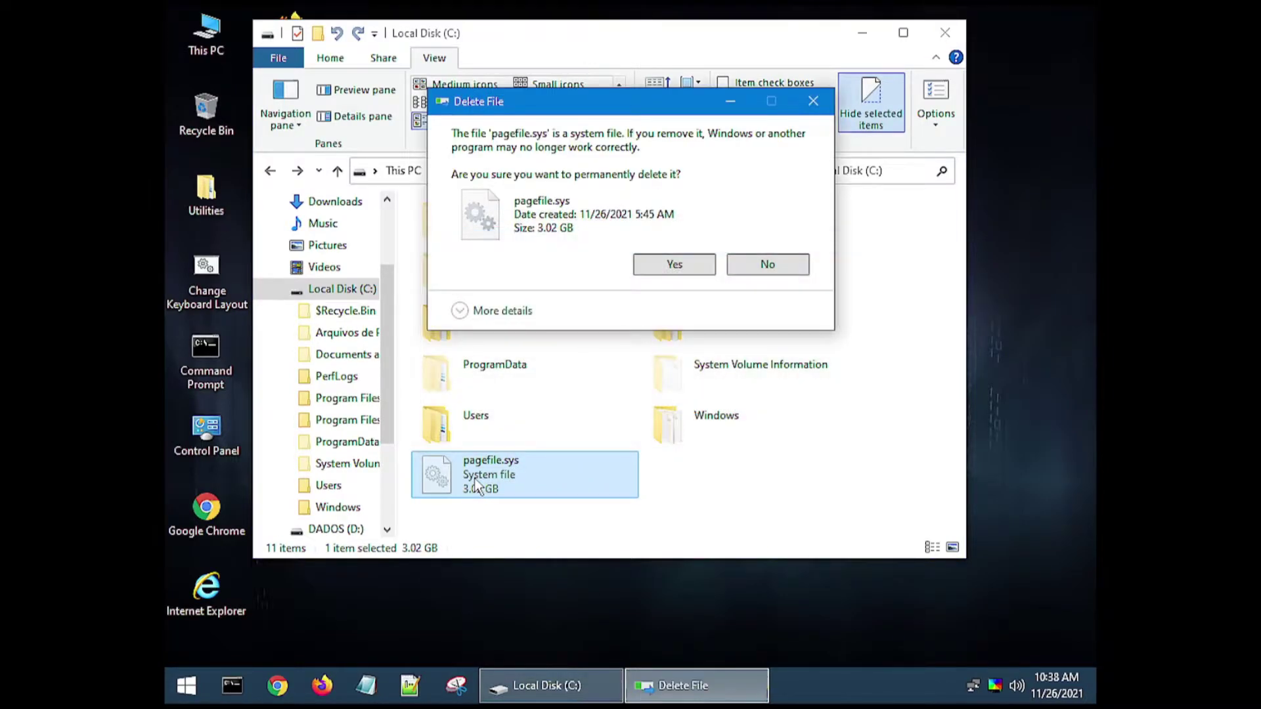
click(663, 269)
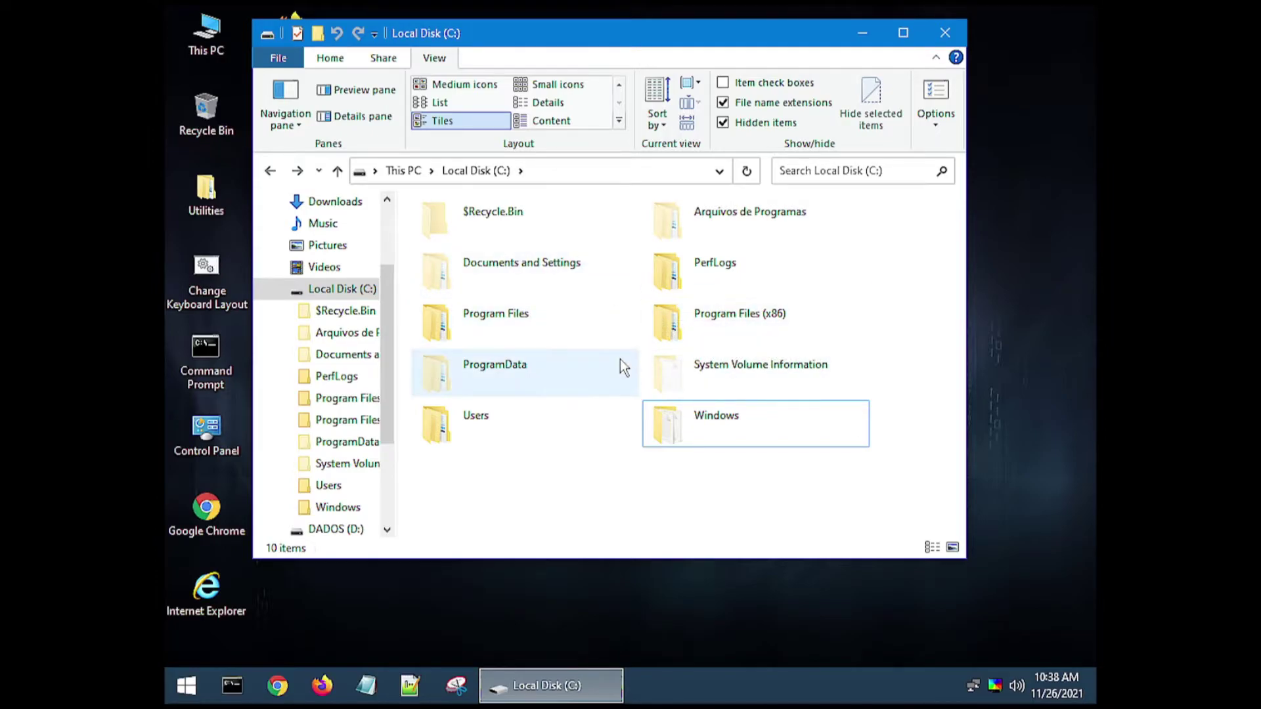
mouse_move(620, 360)
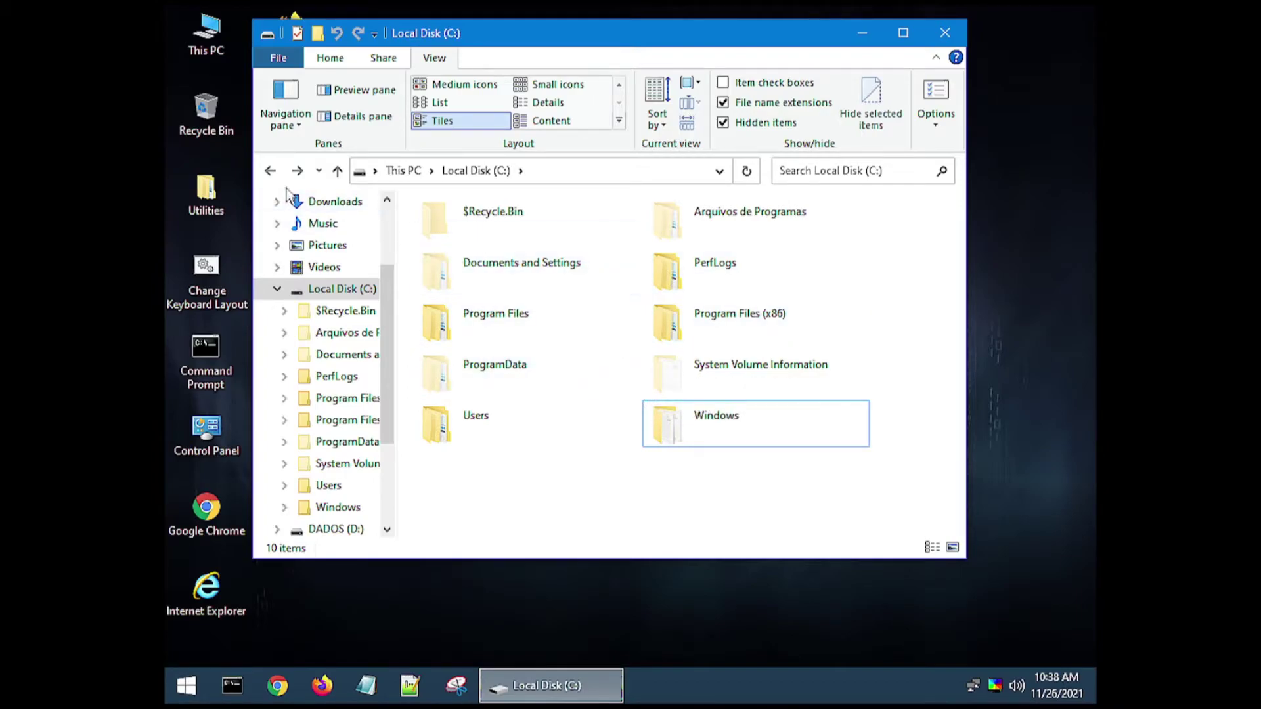
Step: Permanently delete everything in Reservado pelo Sistema (E:), including Boot, bootmgr and BOOTSECT.BAK, accepting system-file removal for all current items
click(269, 173)
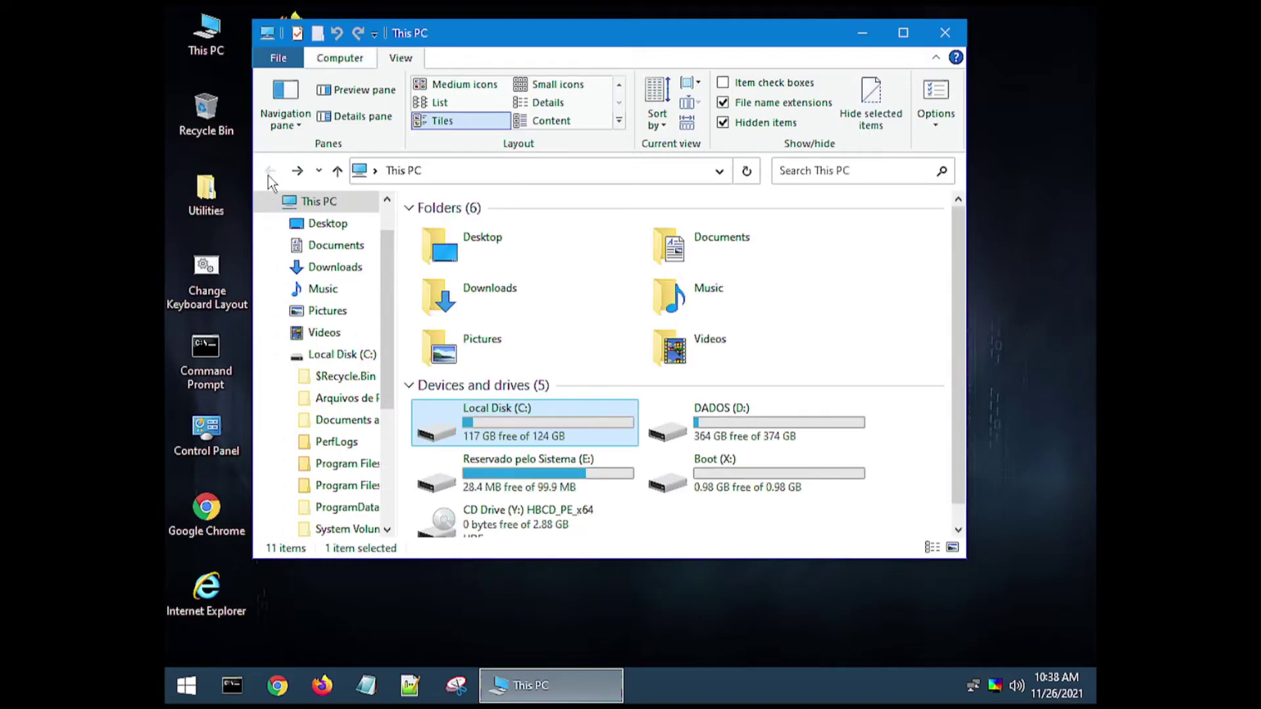
click(517, 475)
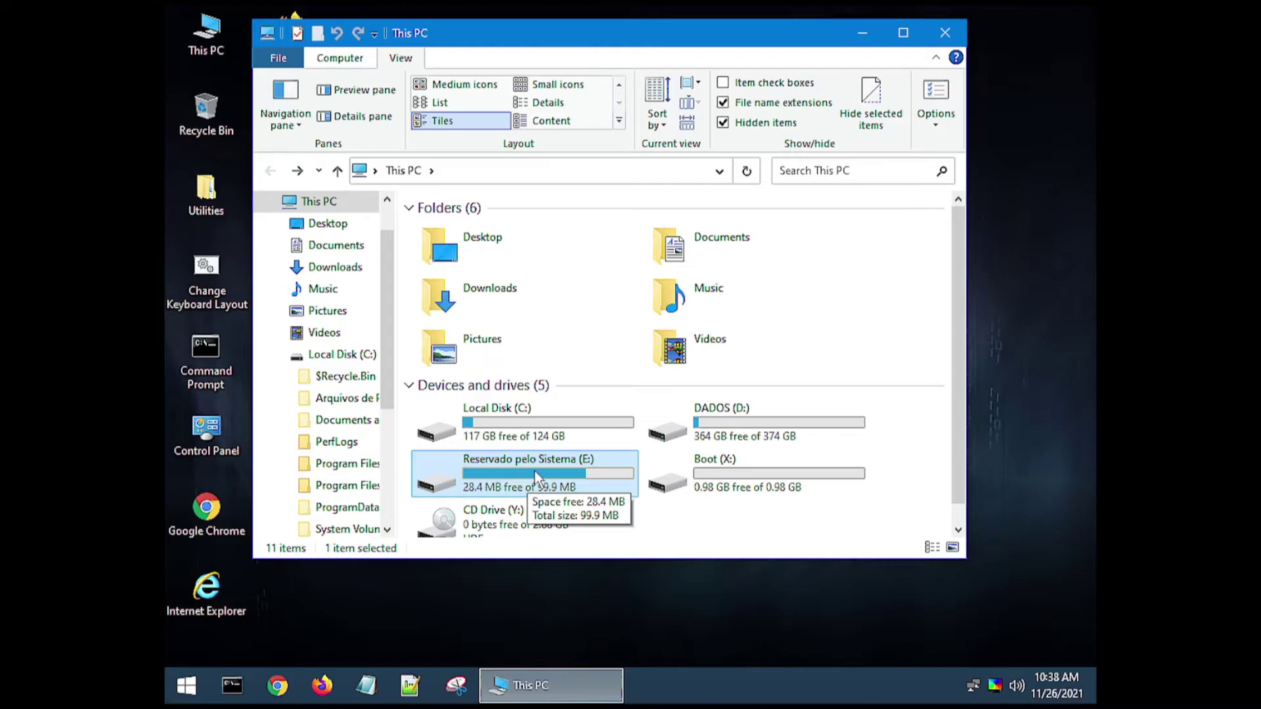
double_click(521, 469)
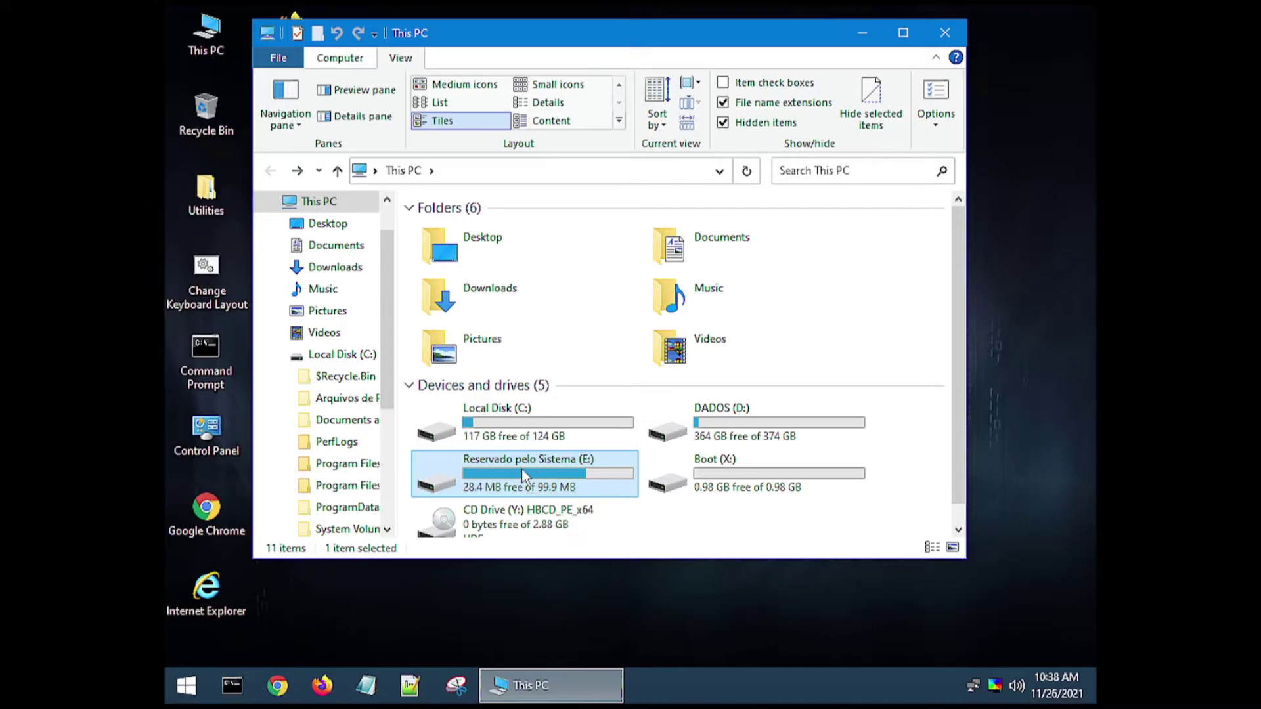
drag(804, 394, 412, 208)
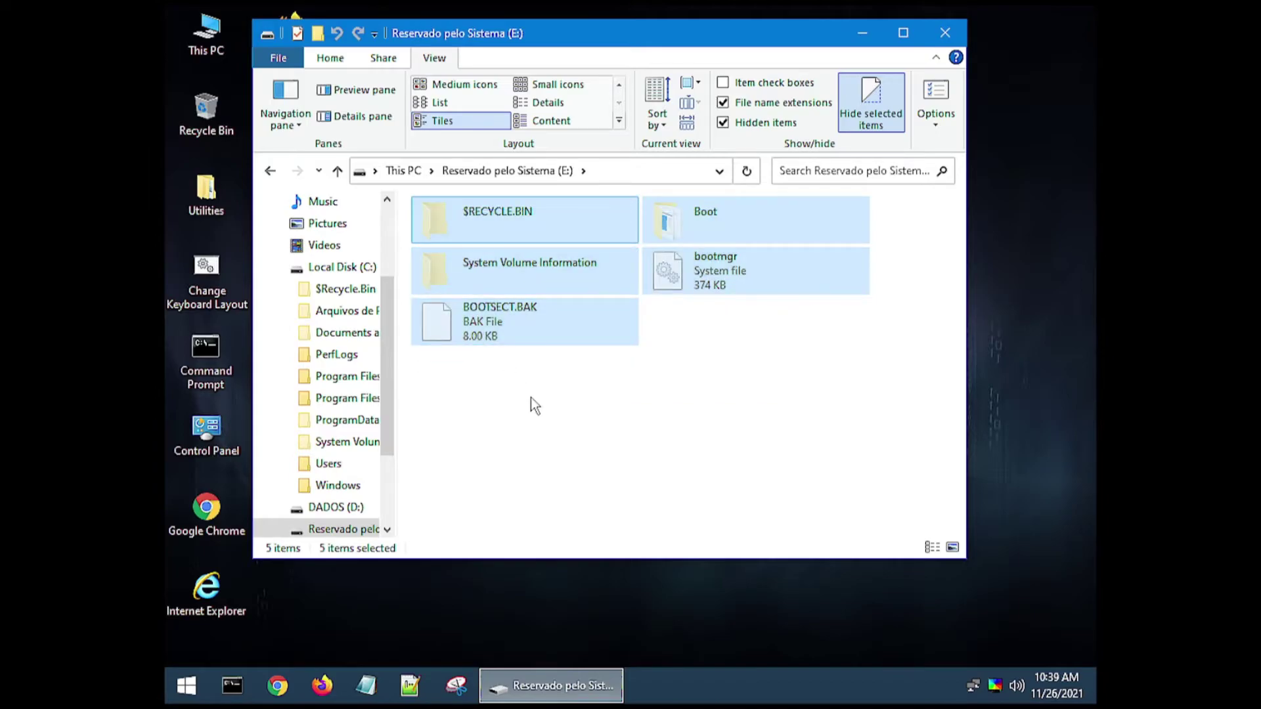
key(shift+Delete)
key(Return)
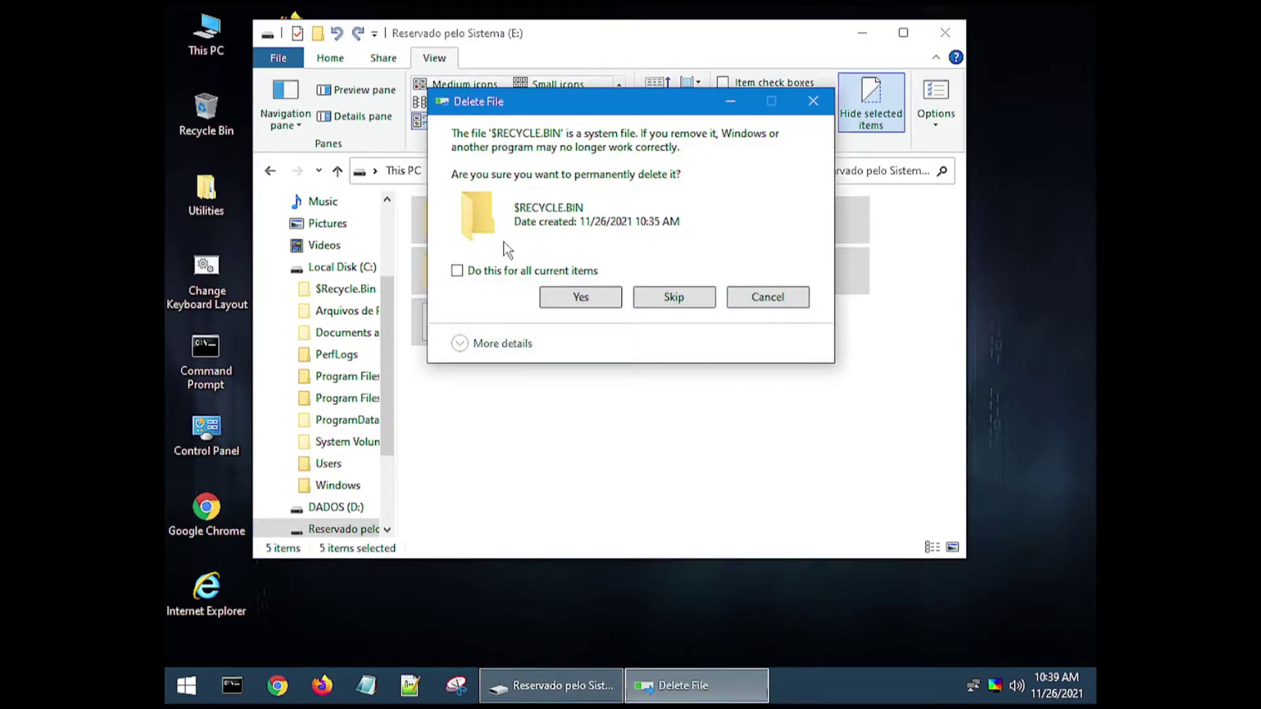
click(507, 274)
click(566, 301)
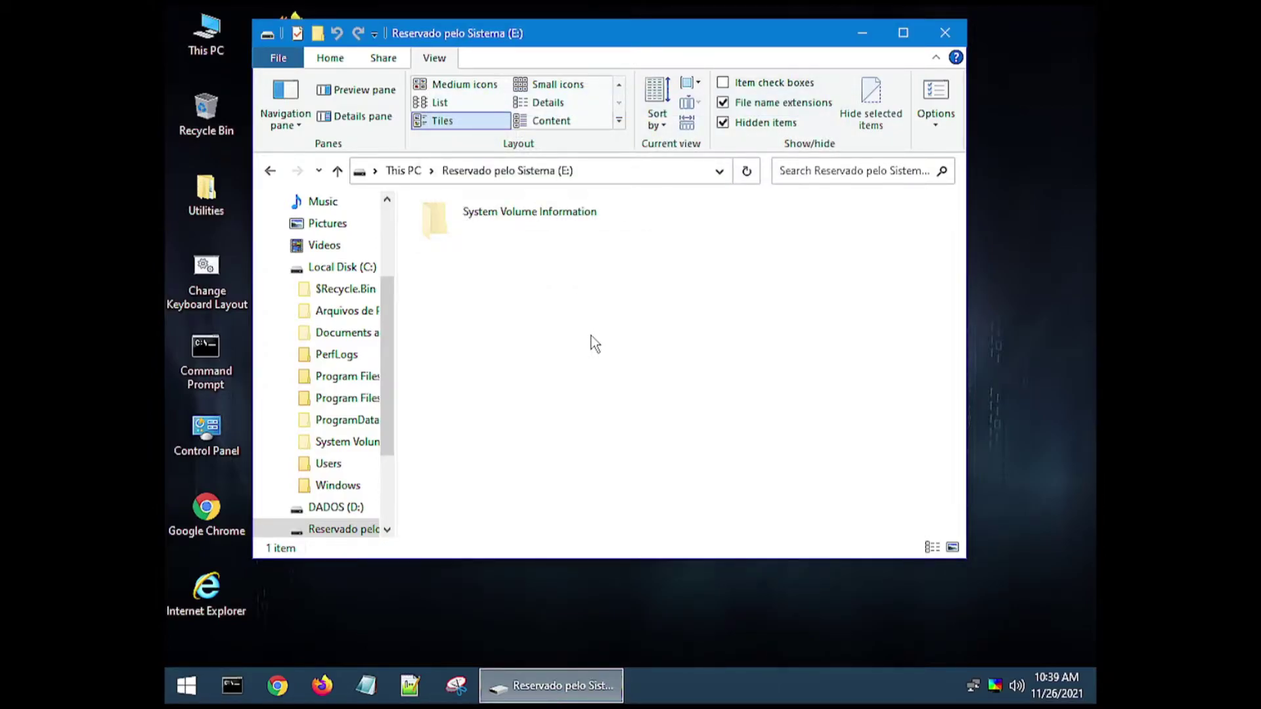
Step: Check the free space on Reservado pelo Sistema (E:) in the drive overview and close the file window
click(270, 172)
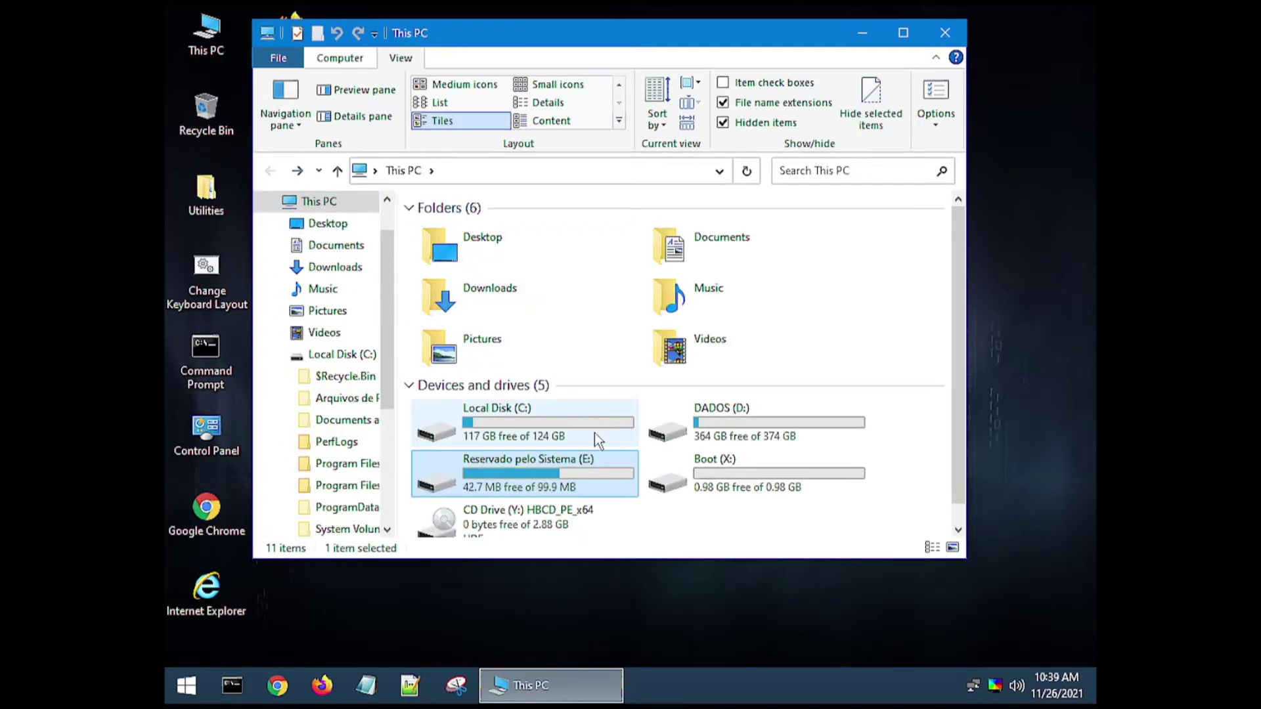
click(694, 523)
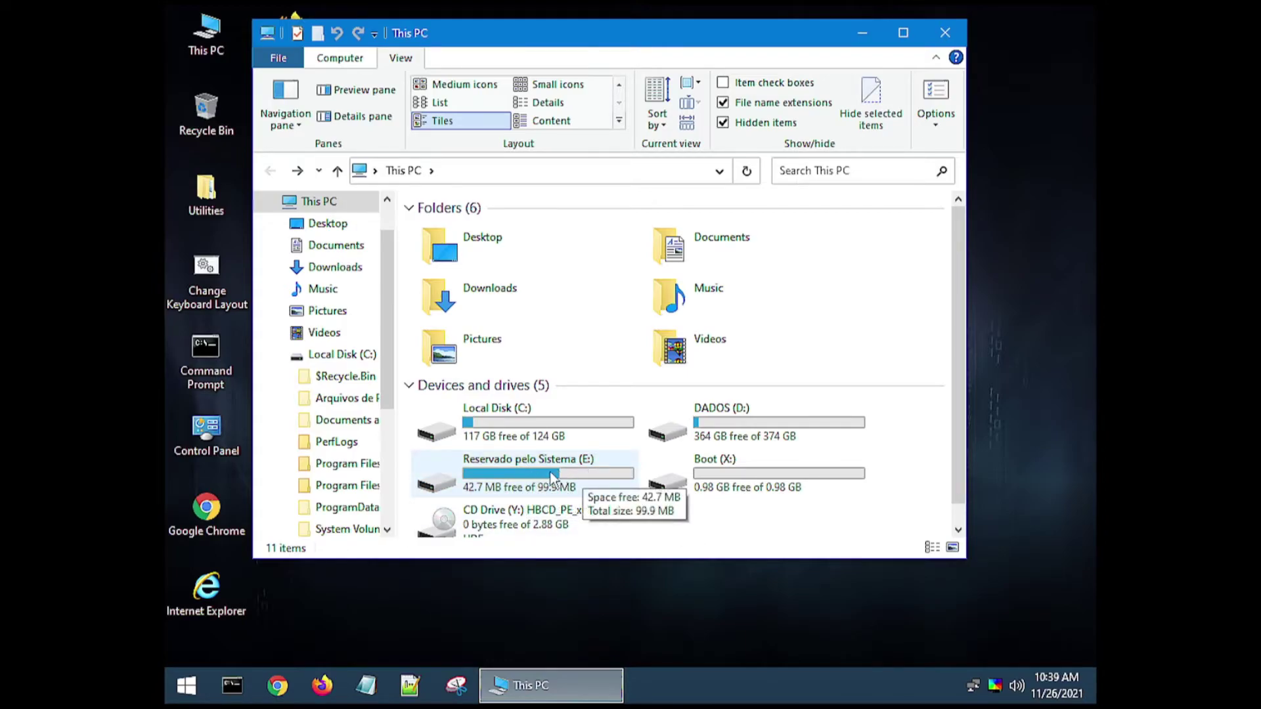
click(533, 473)
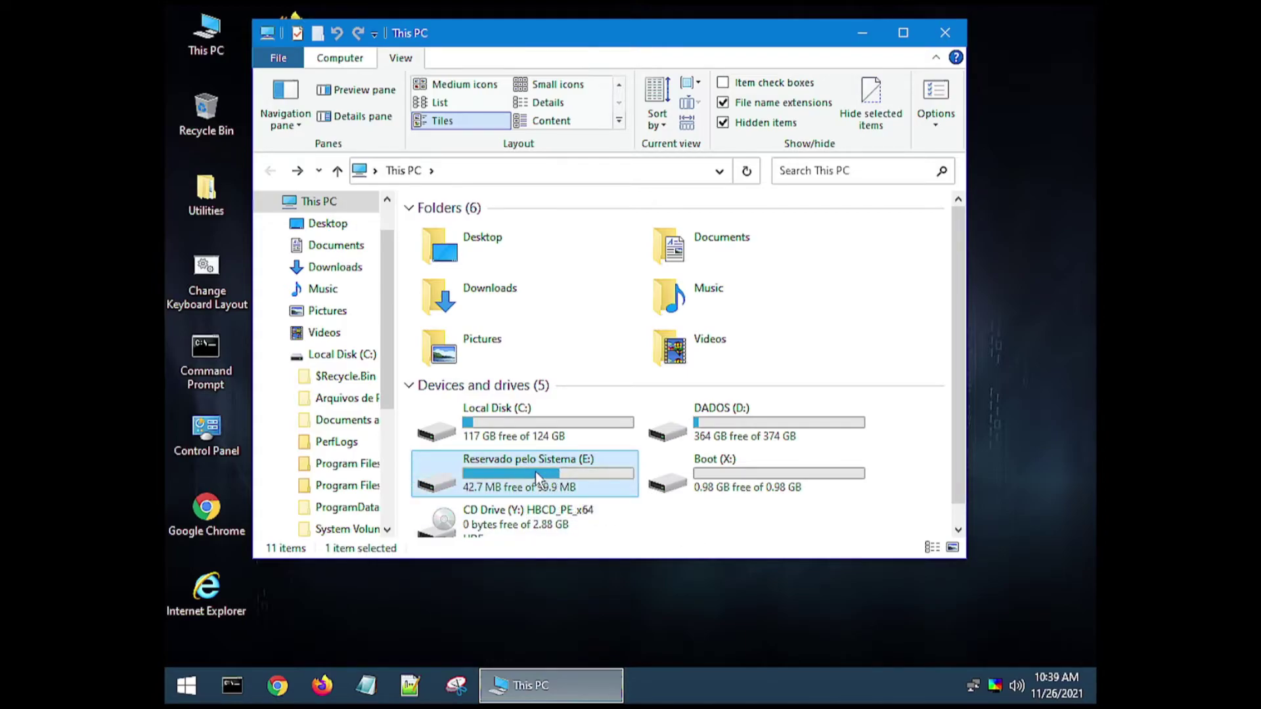
click(945, 33)
click(186, 685)
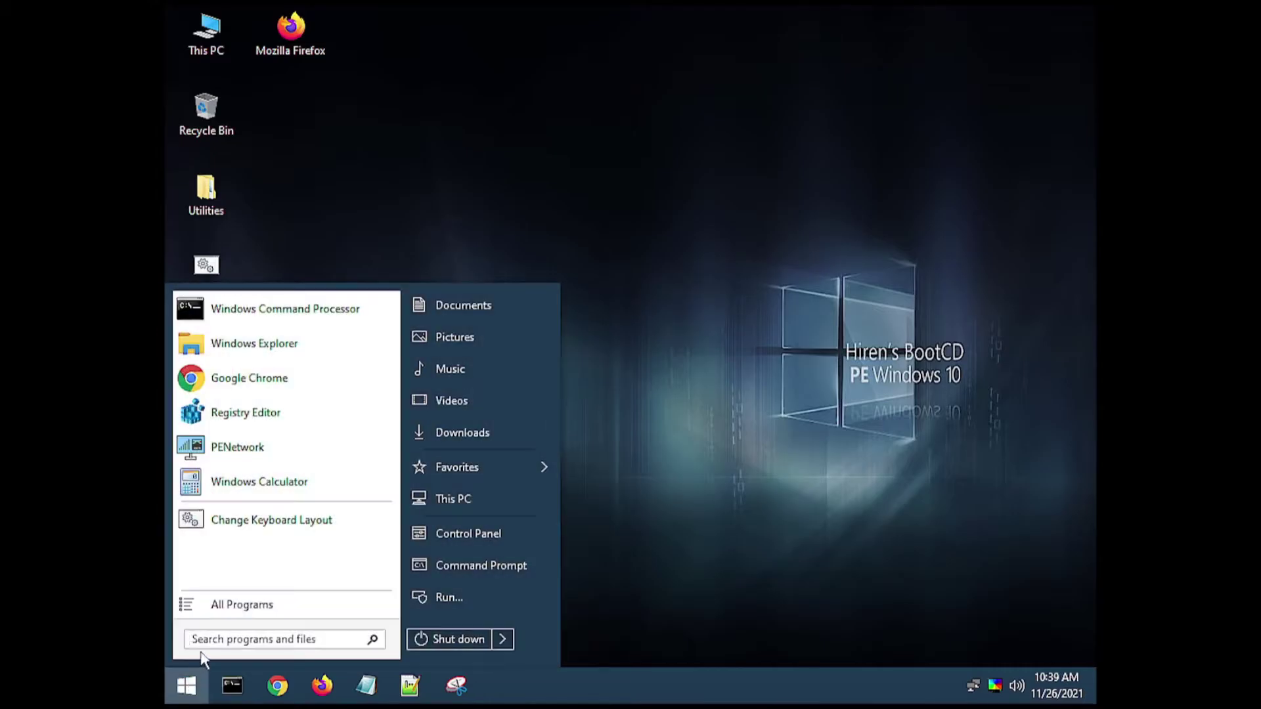
click(573, 444)
Step: Quick-format the Reservado pelo Sistema (E:) partition as NTFS with the restored device defaults, and close the drive overview
double_click(205, 37)
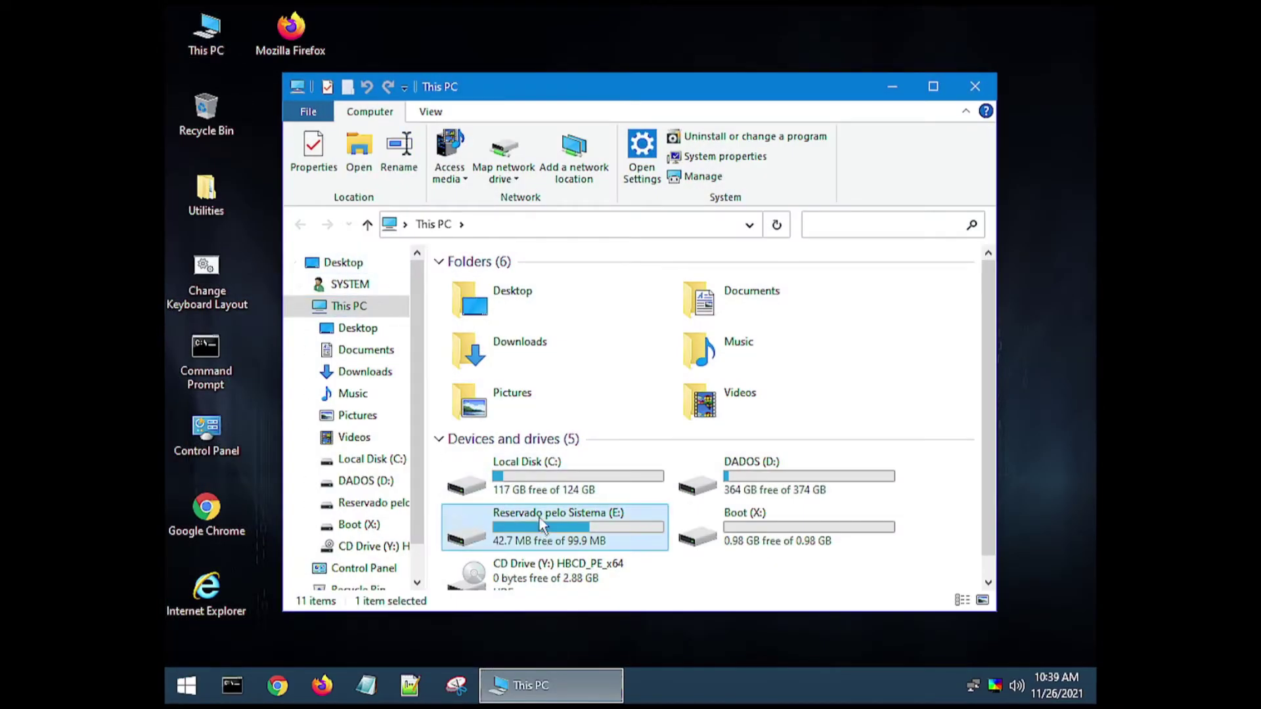
right_click(538, 517)
click(605, 404)
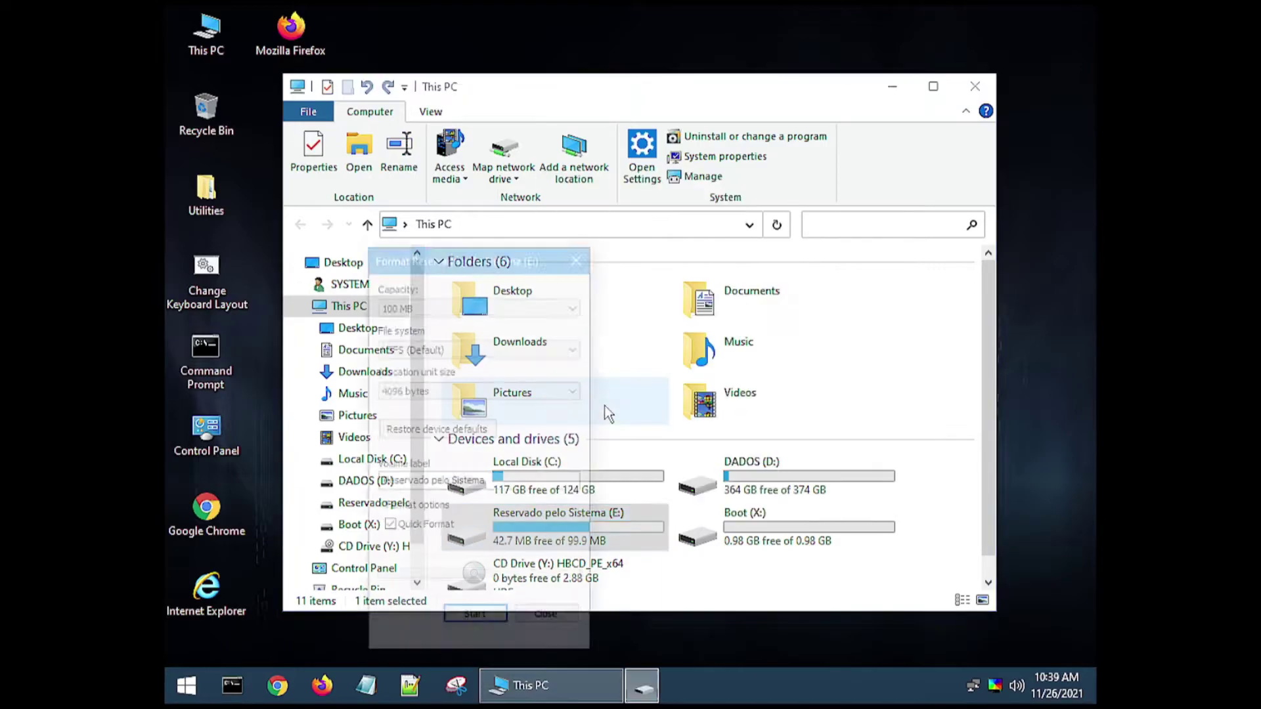
click(451, 431)
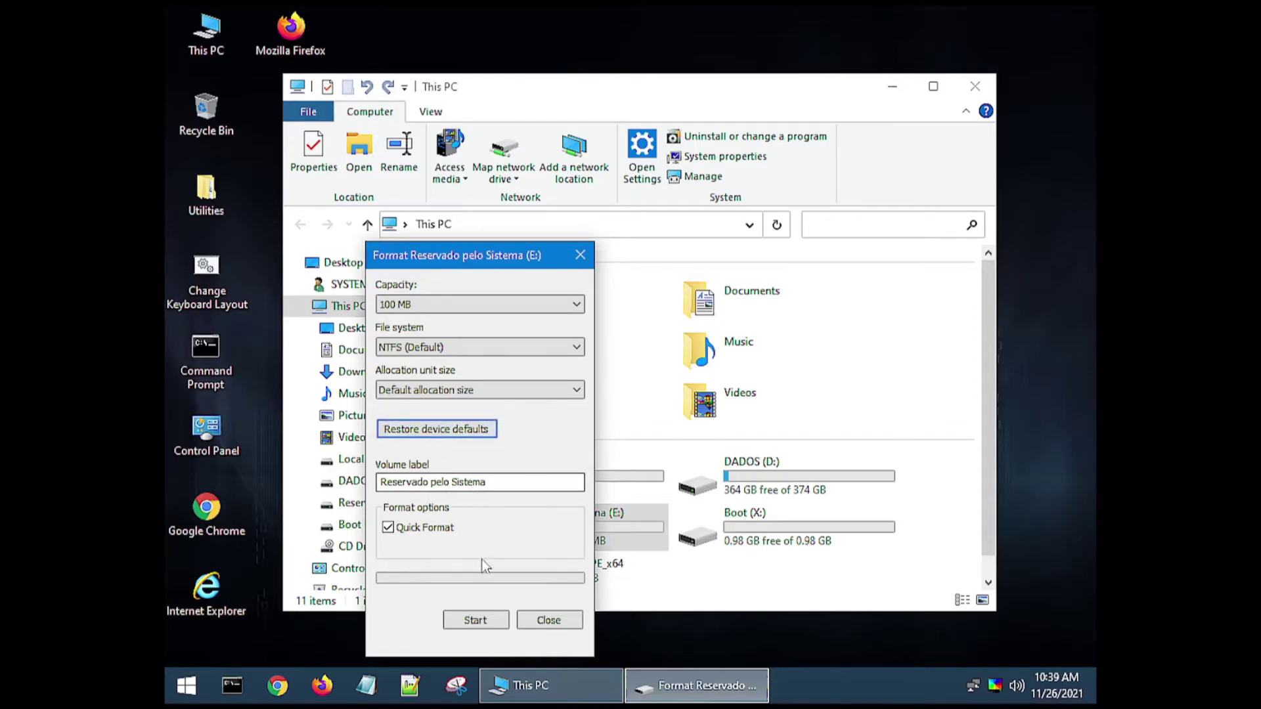
click(487, 620)
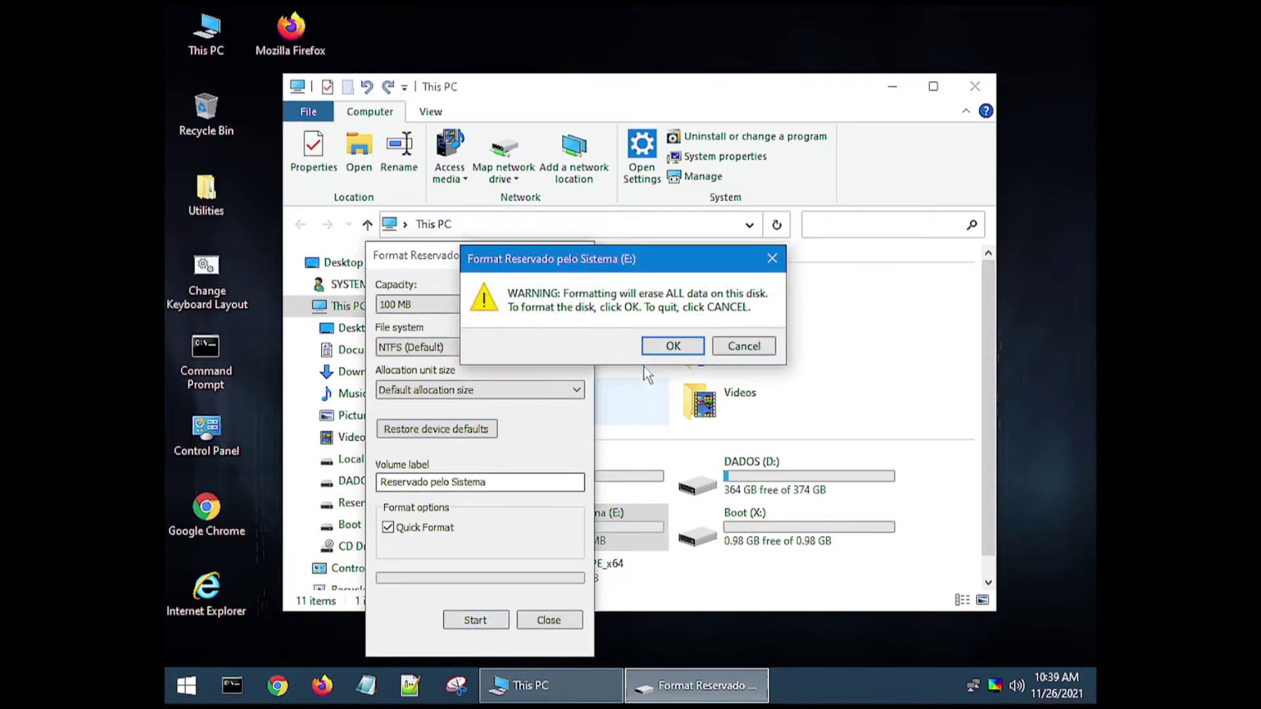
click(657, 348)
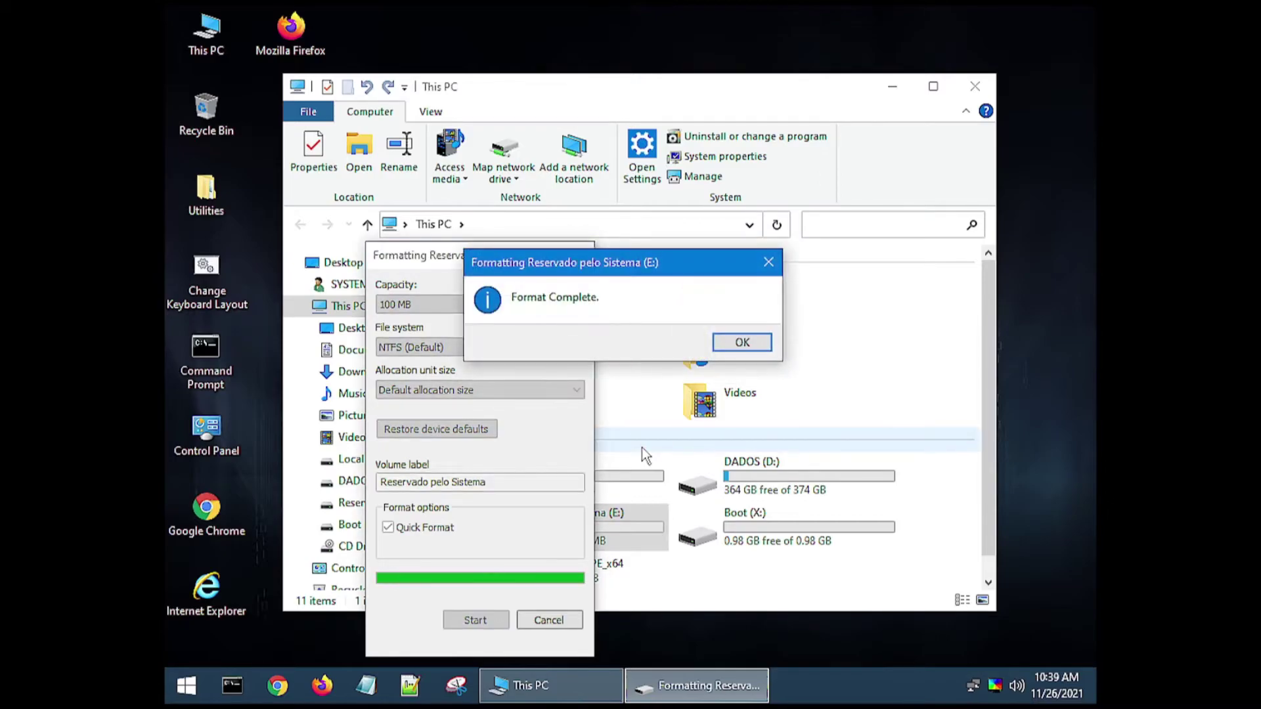
click(742, 342)
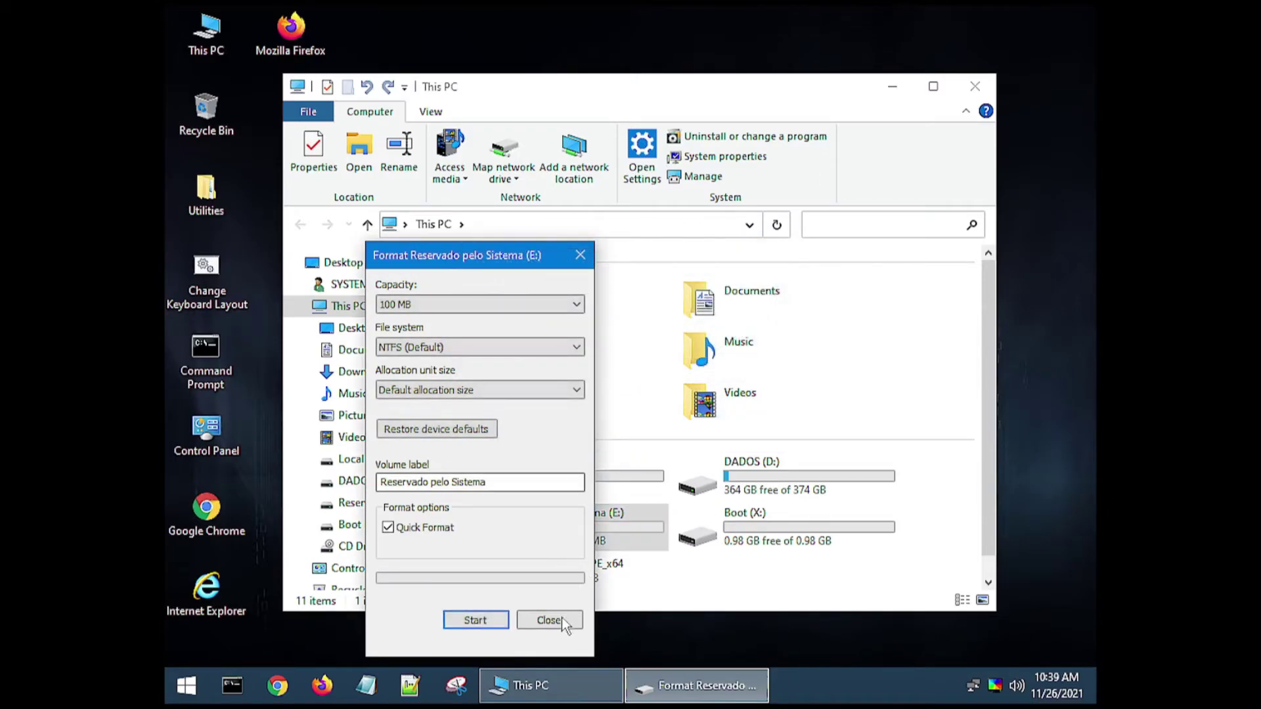
click(561, 620)
mouse_move(582, 528)
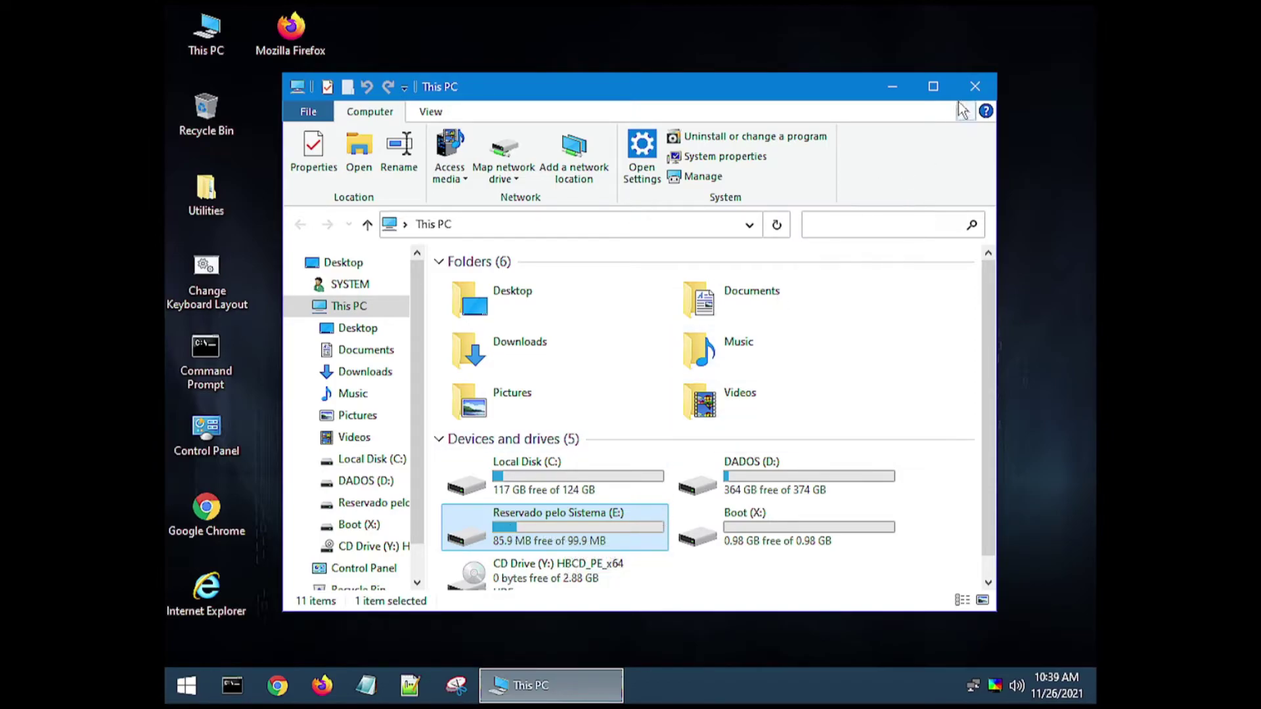
click(975, 86)
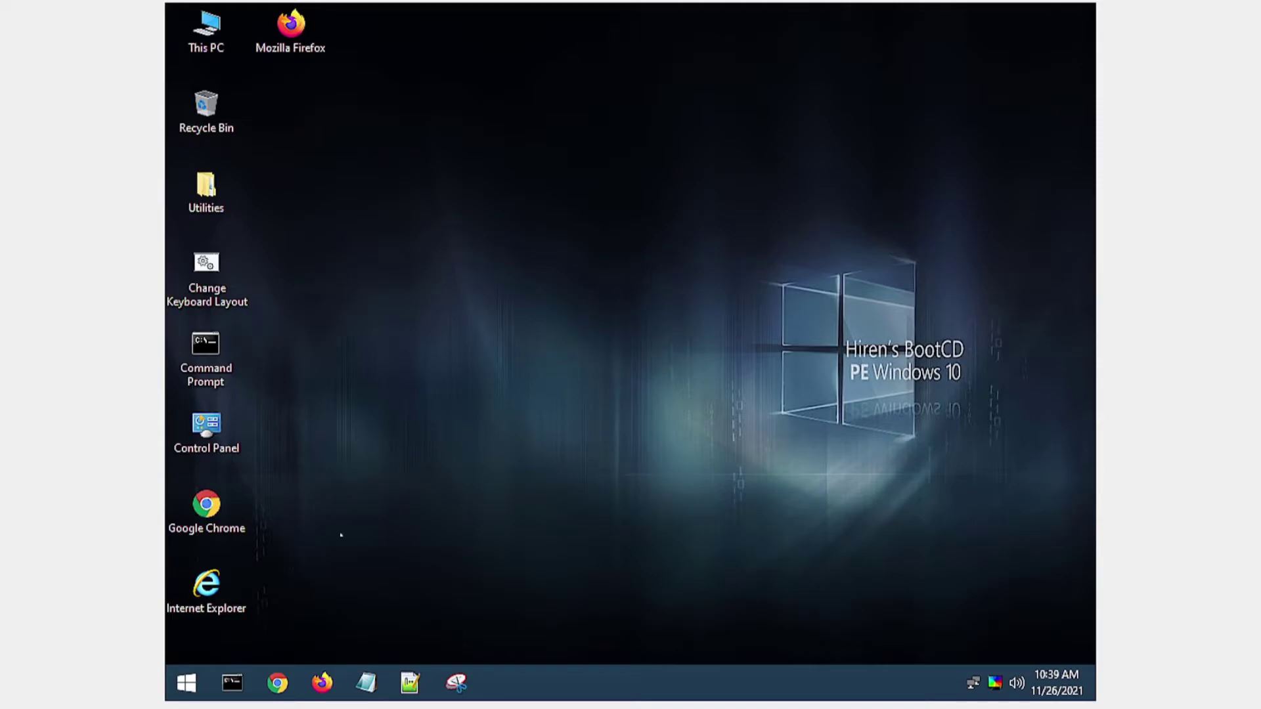
Step: Remove the HBCD_PE_x64.iso disc from the virtual optical drive and reset the virtual machine
click(187, 683)
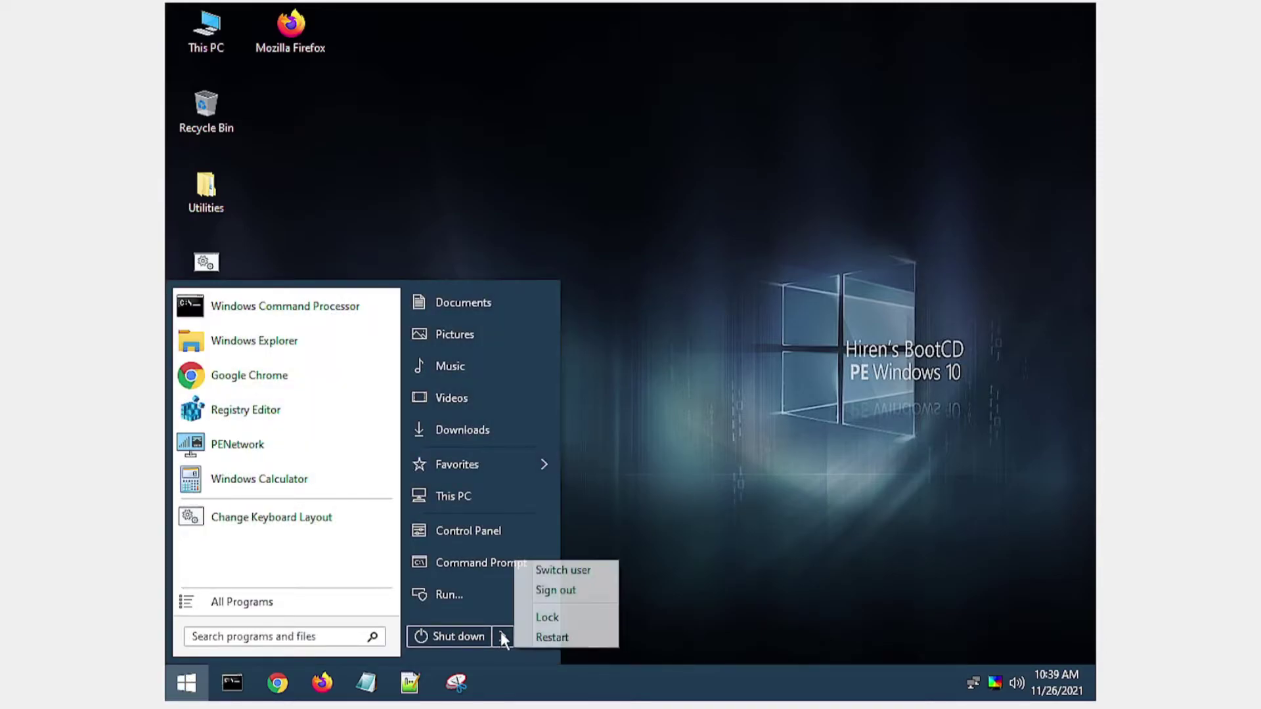
click(527, 634)
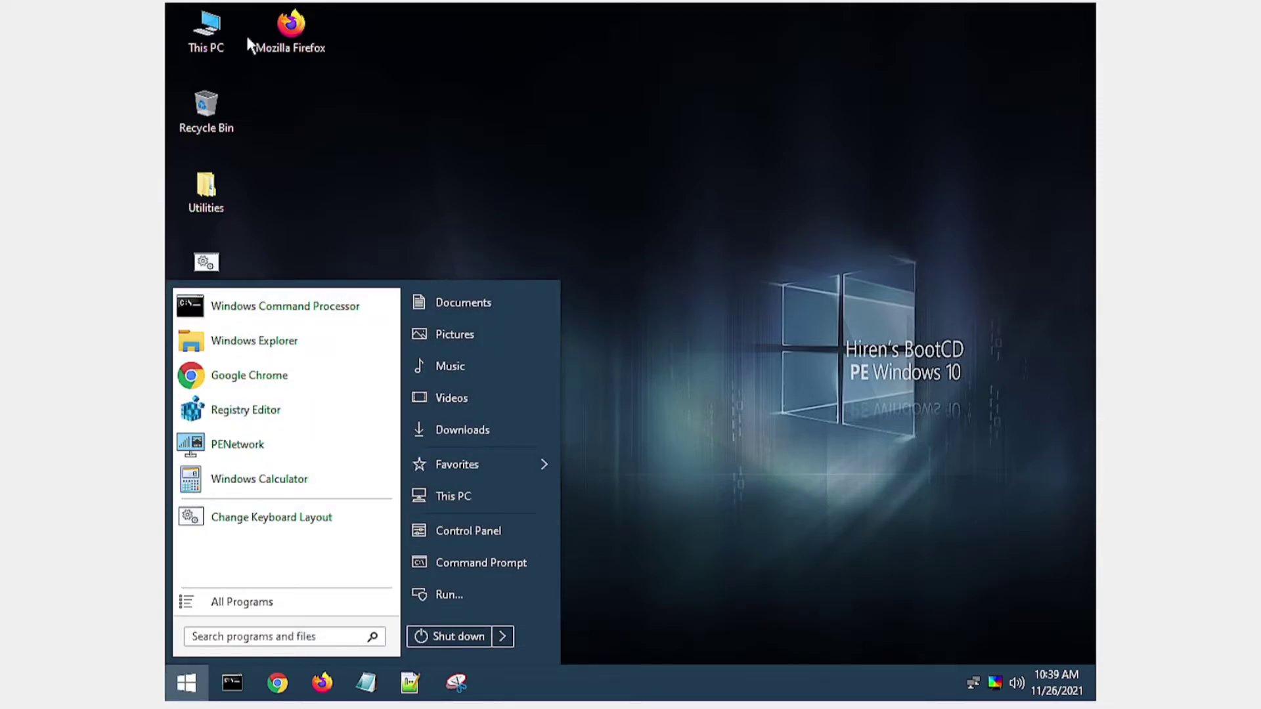
click(191, 2)
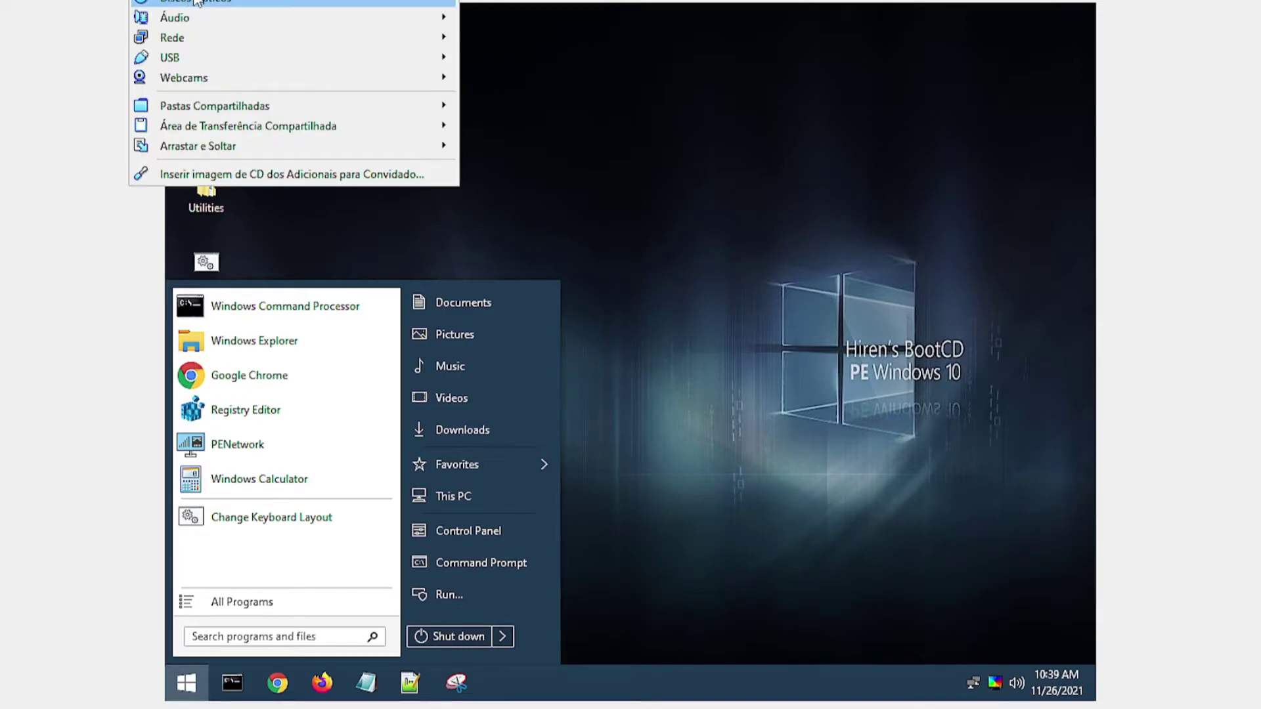
mouse_move(196, 3)
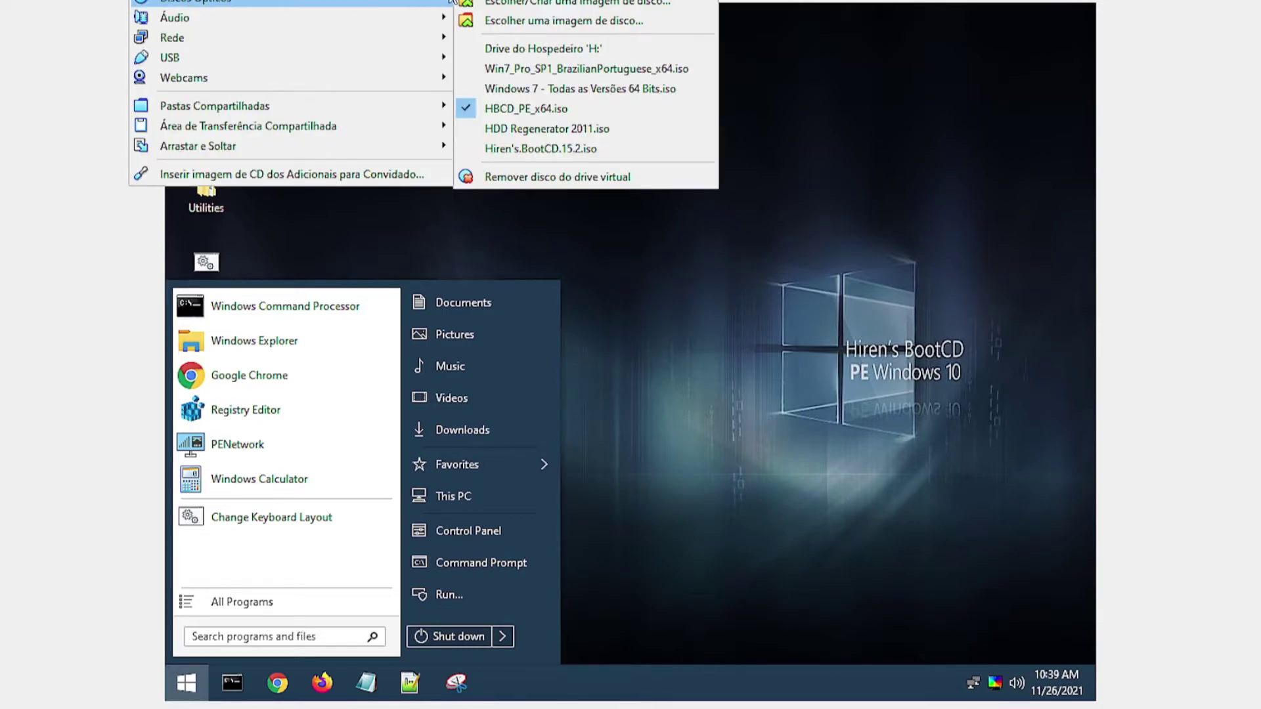
click(506, 179)
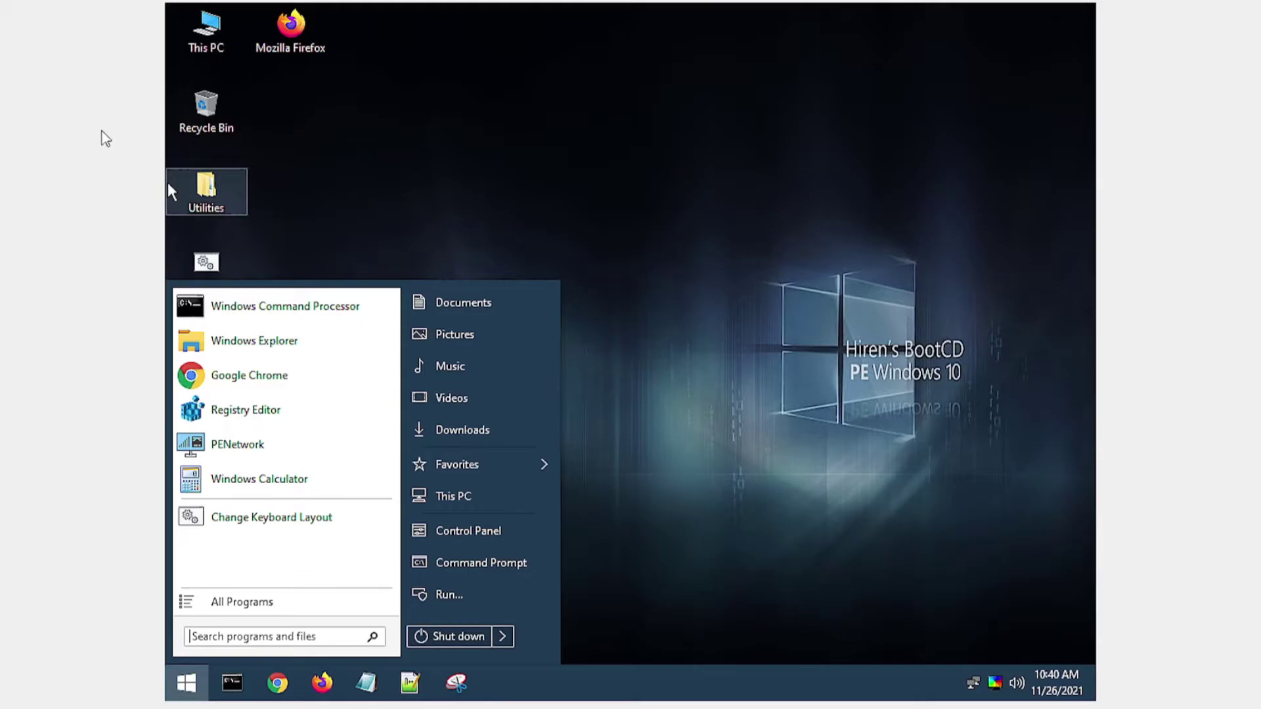
key(ctrl+r)
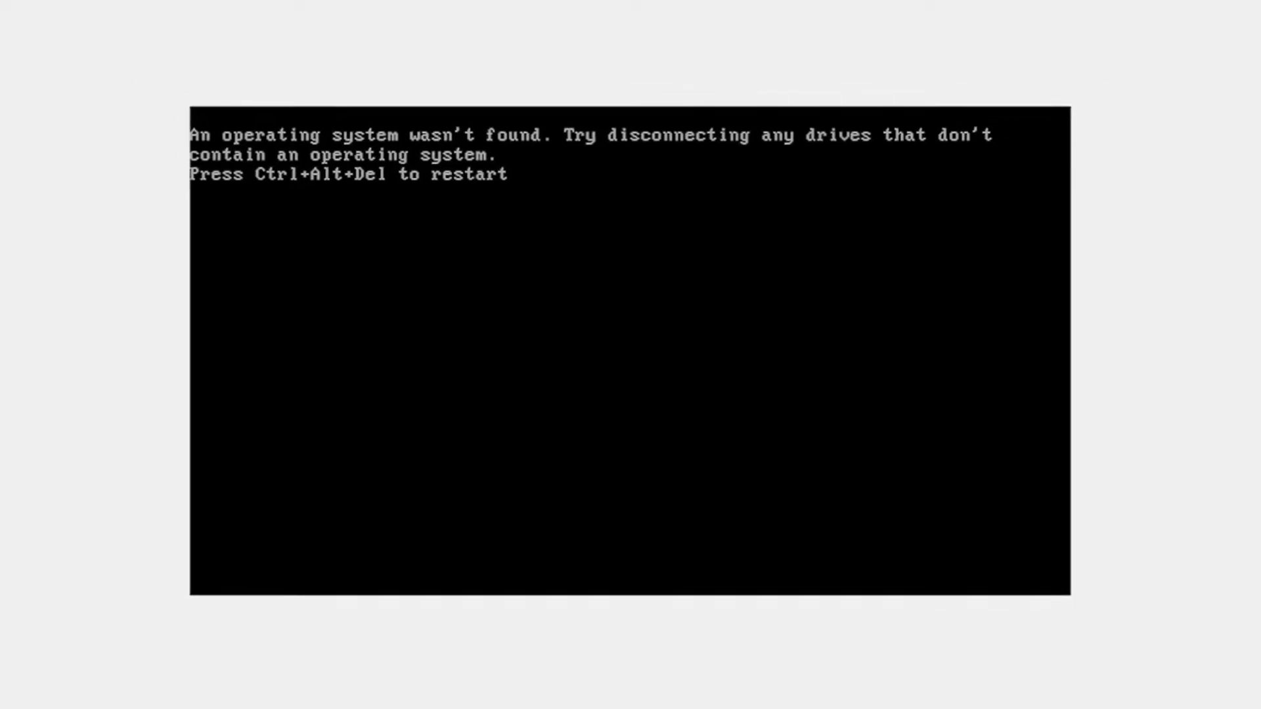
Step: Insert the image Windows 7 - Todas as Versões 64 Bits.iso into the virtual machine's optical drive
mouse_move(220, 27)
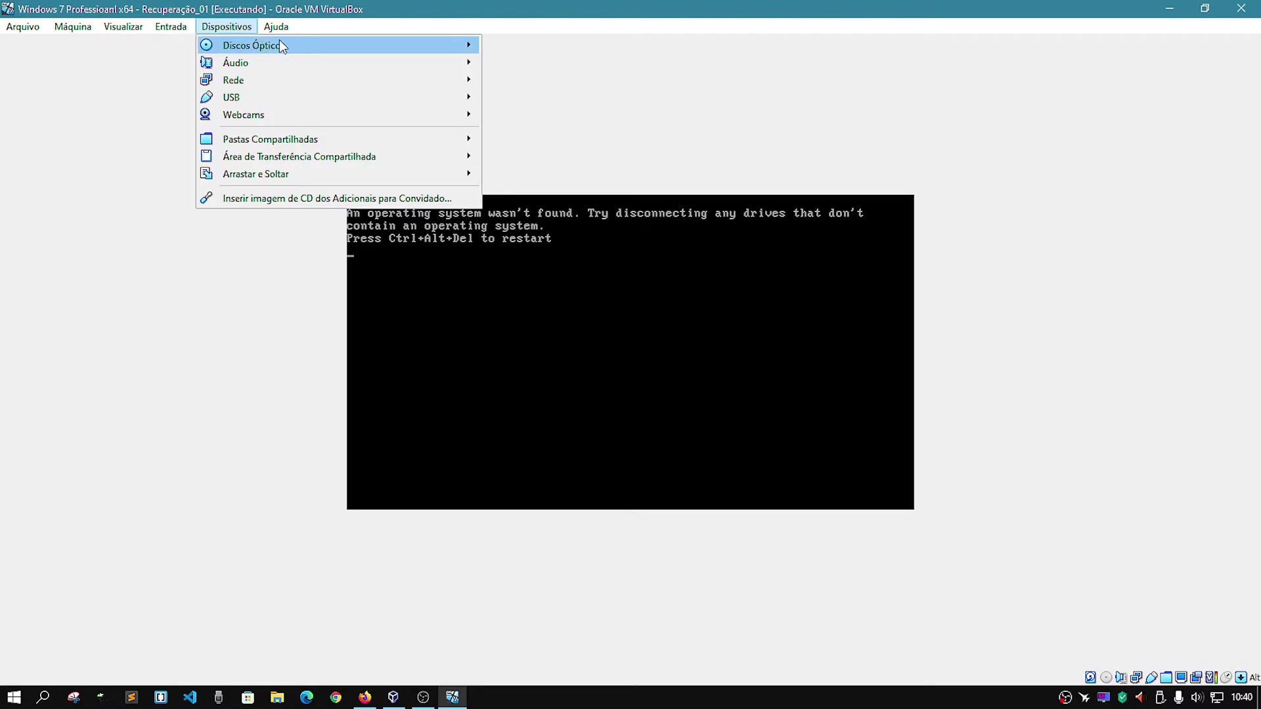
mouse_move(276, 45)
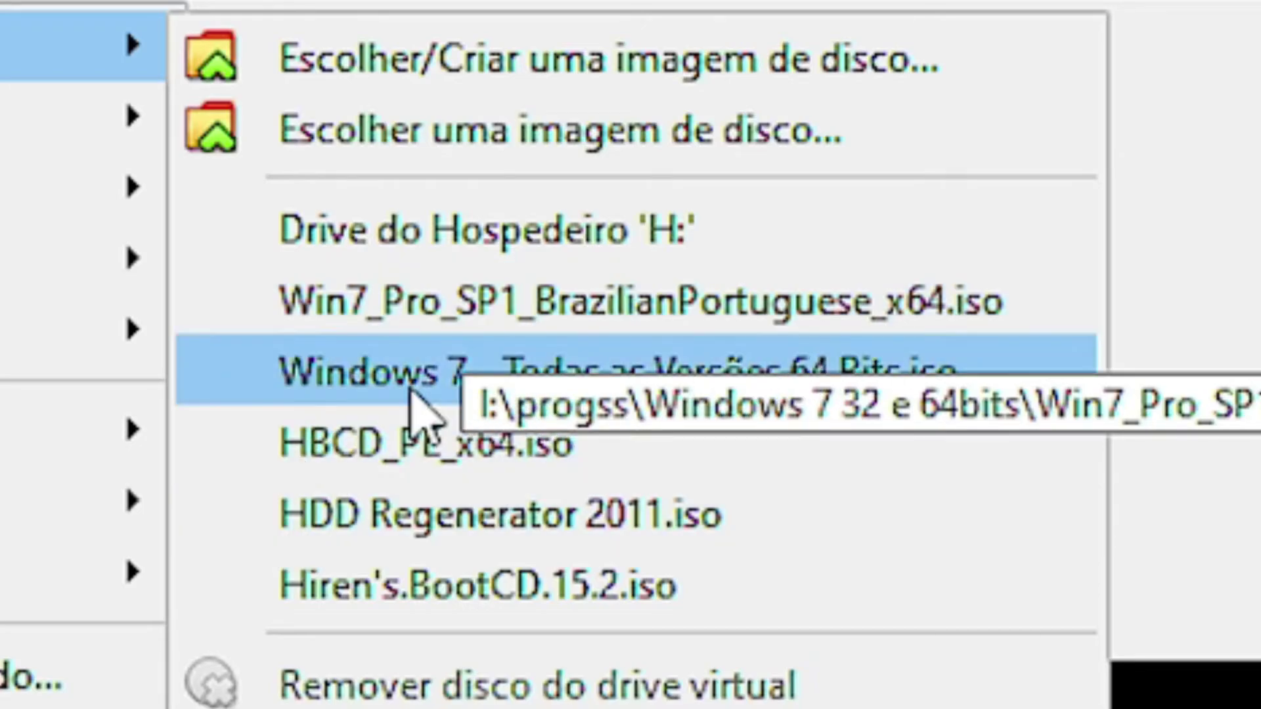
click(451, 394)
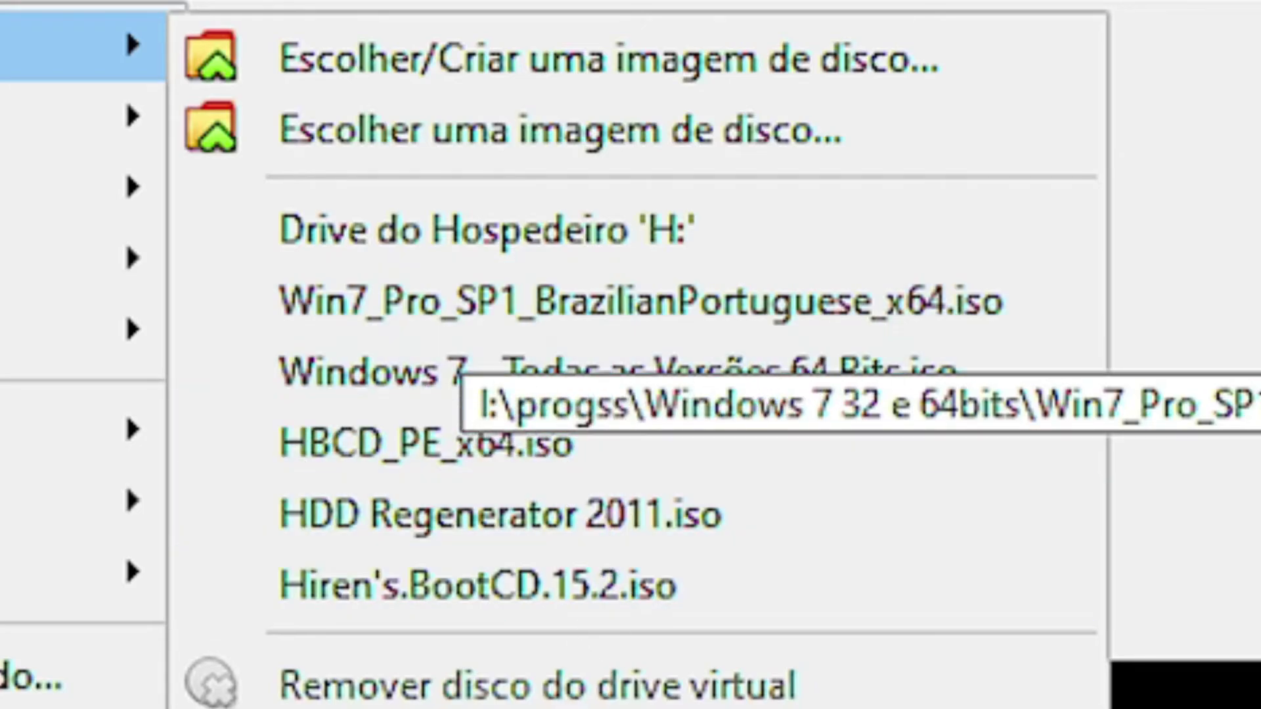
mouse_move(151, 44)
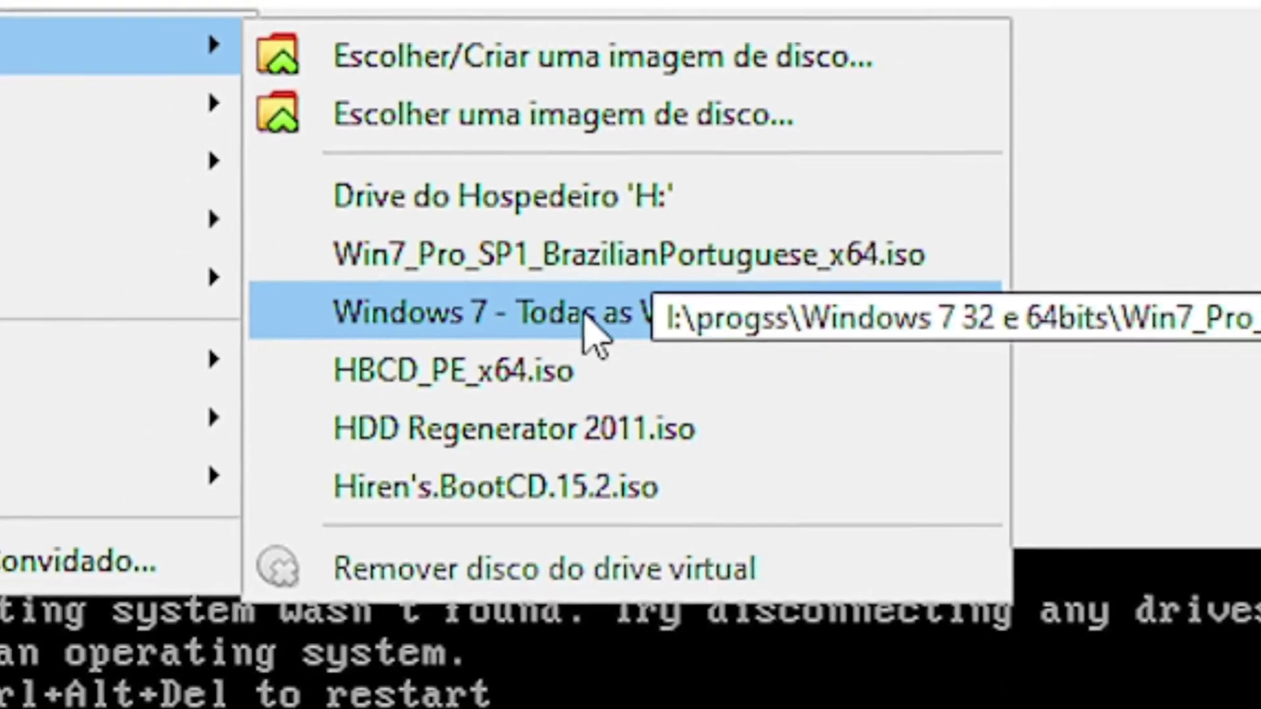
click(660, 372)
Step: Reset the virtual machine and boot it from the inserted Windows 7 installation disc
click(73, 27)
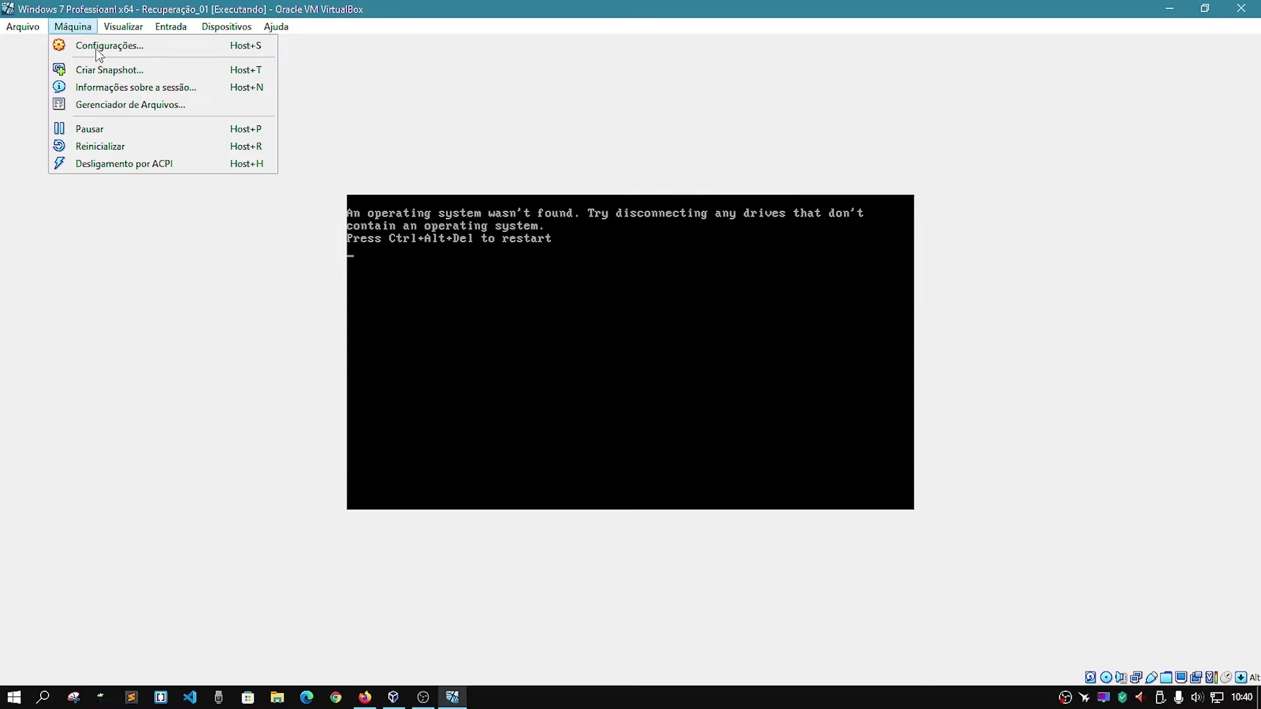
click(115, 146)
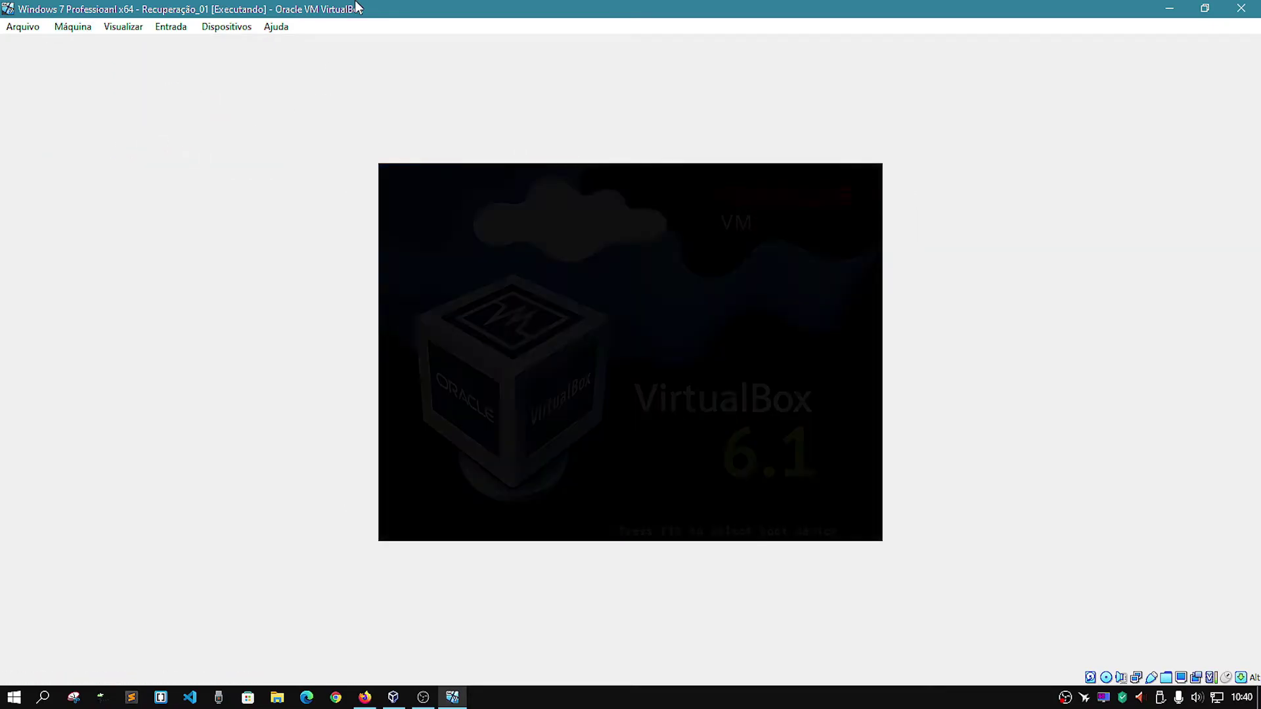
key(Return)
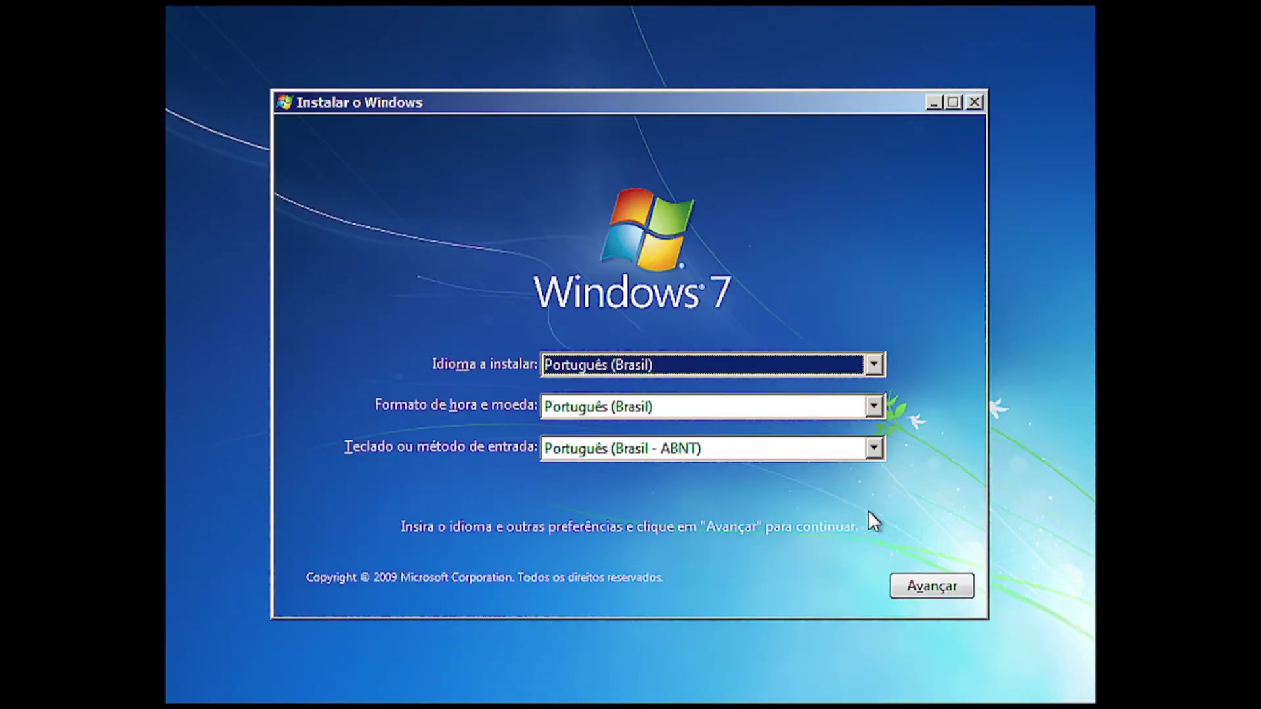
Step: Set the Windows 7 setup keyboard to Português (Brasil - ABNT2) and choose to repair the computer instead of installing
click(873, 449)
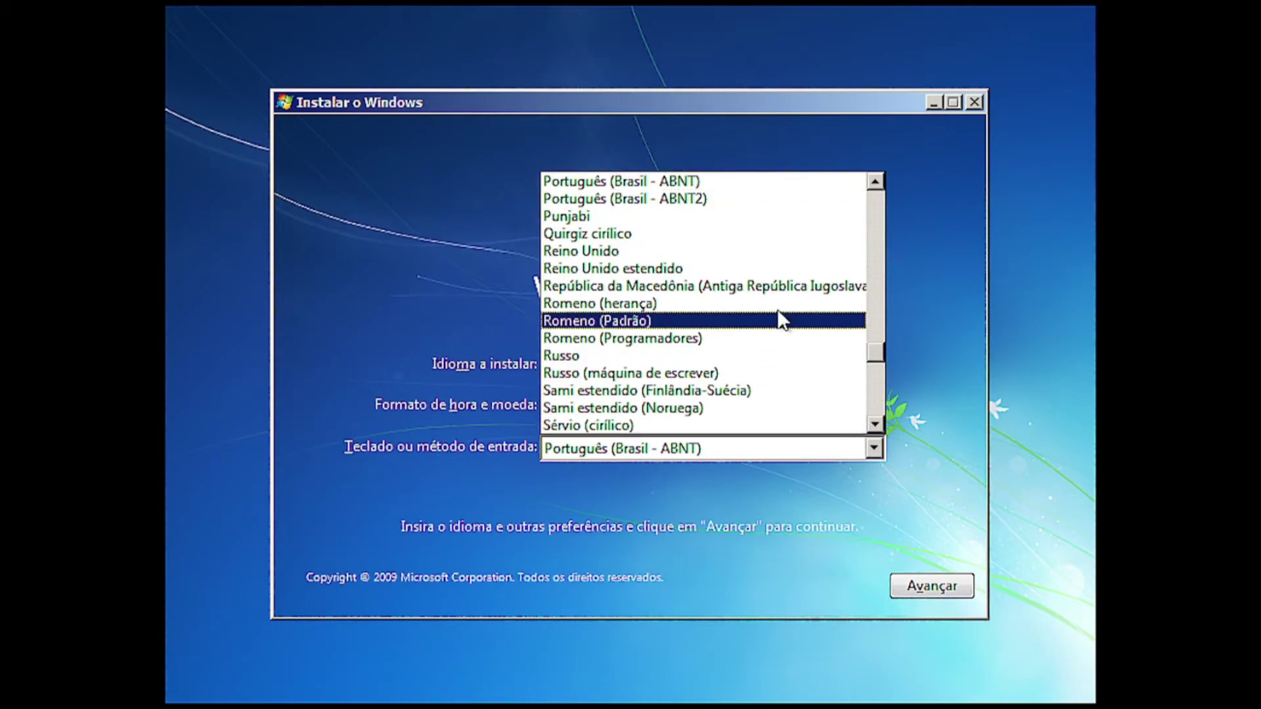
click(749, 203)
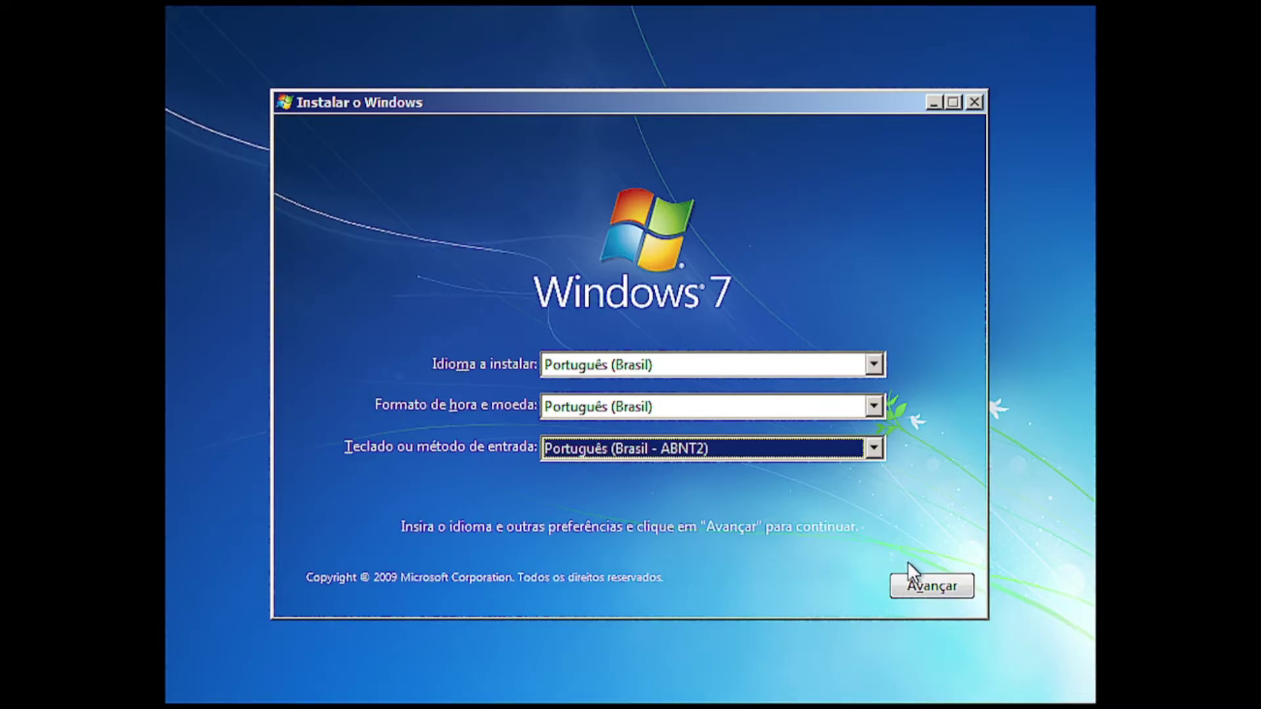
click(918, 582)
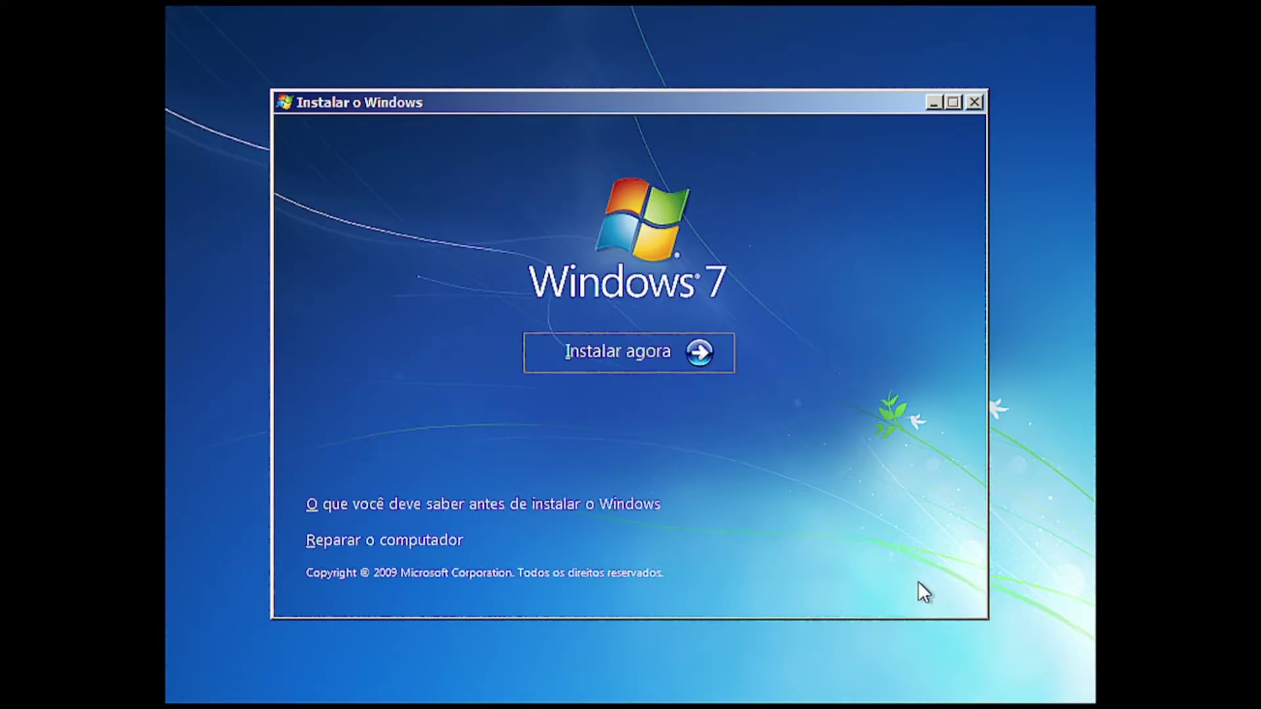
click(452, 541)
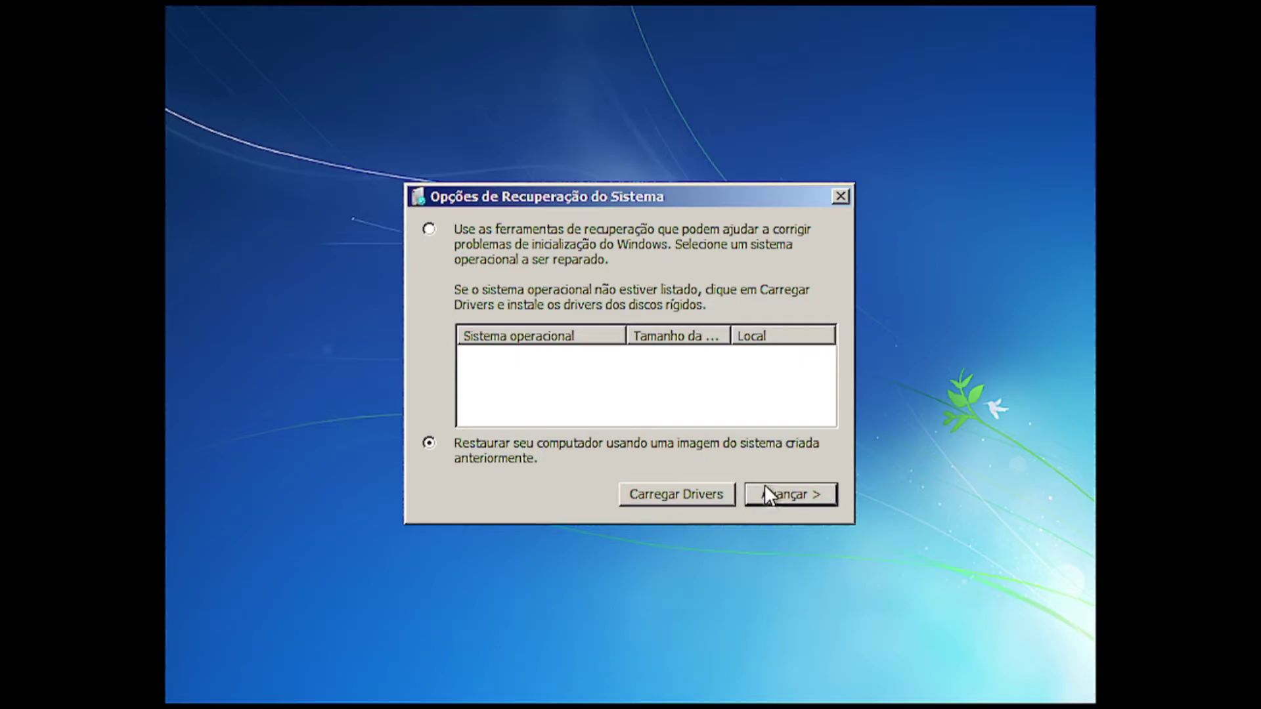
Step: Start restoring the computer from a system image and choose Selecionar uma imagem do sistema instead of the most recent image
click(766, 493)
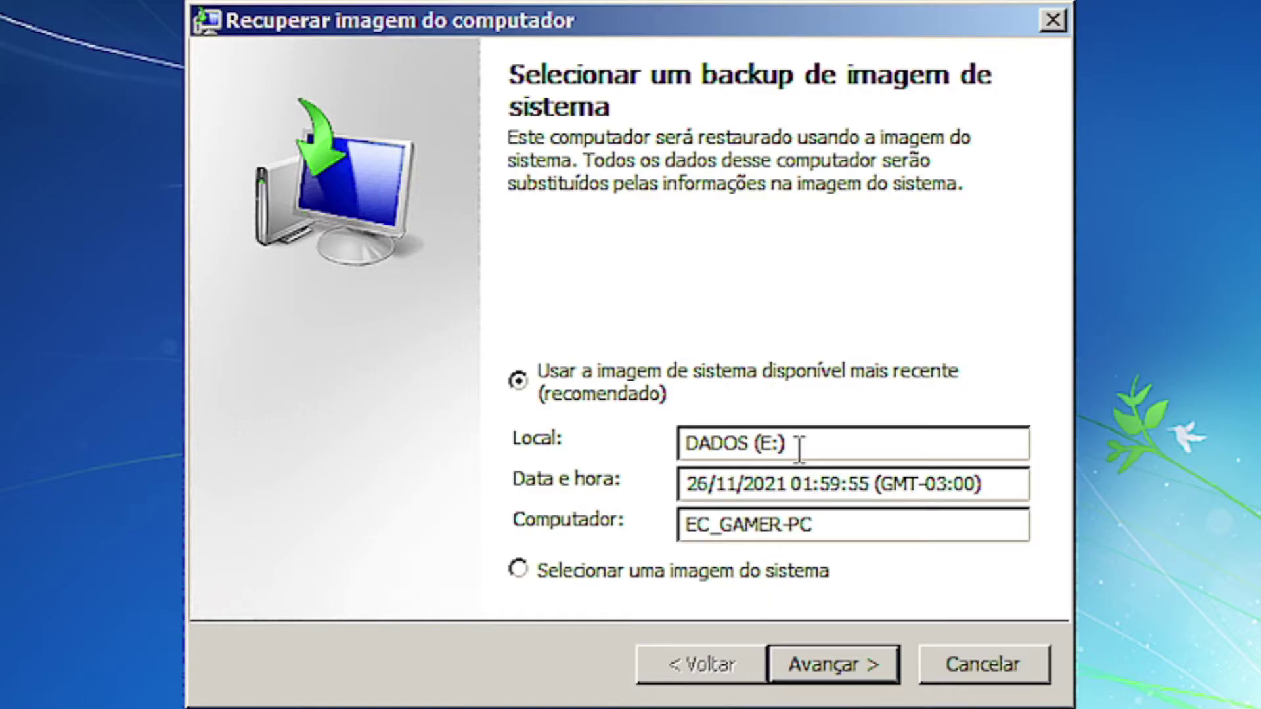
drag(794, 444, 617, 438)
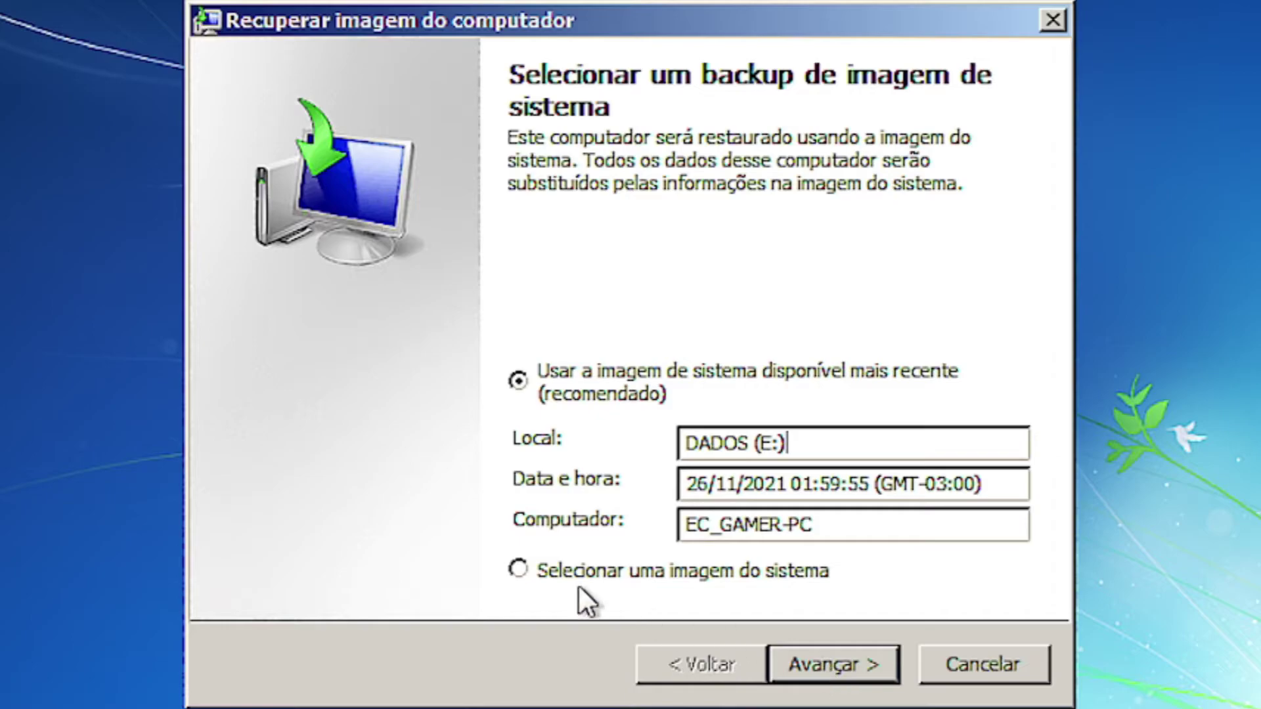
click(531, 571)
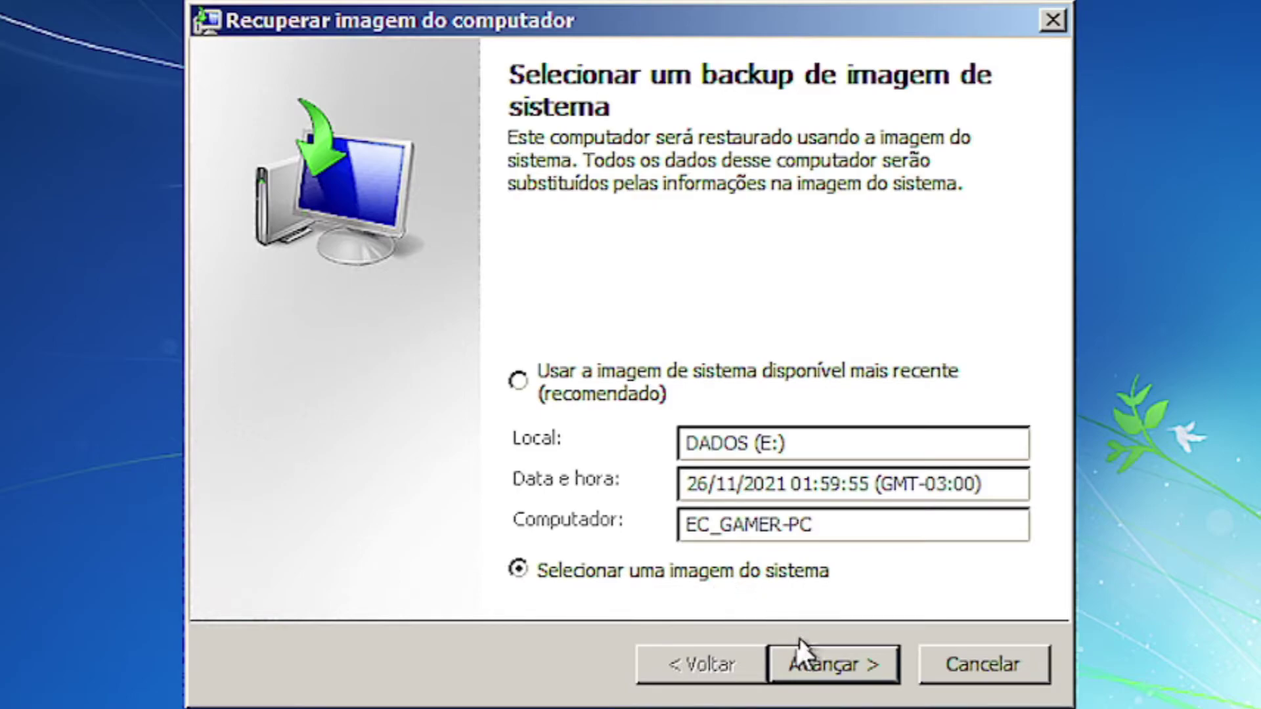
click(823, 662)
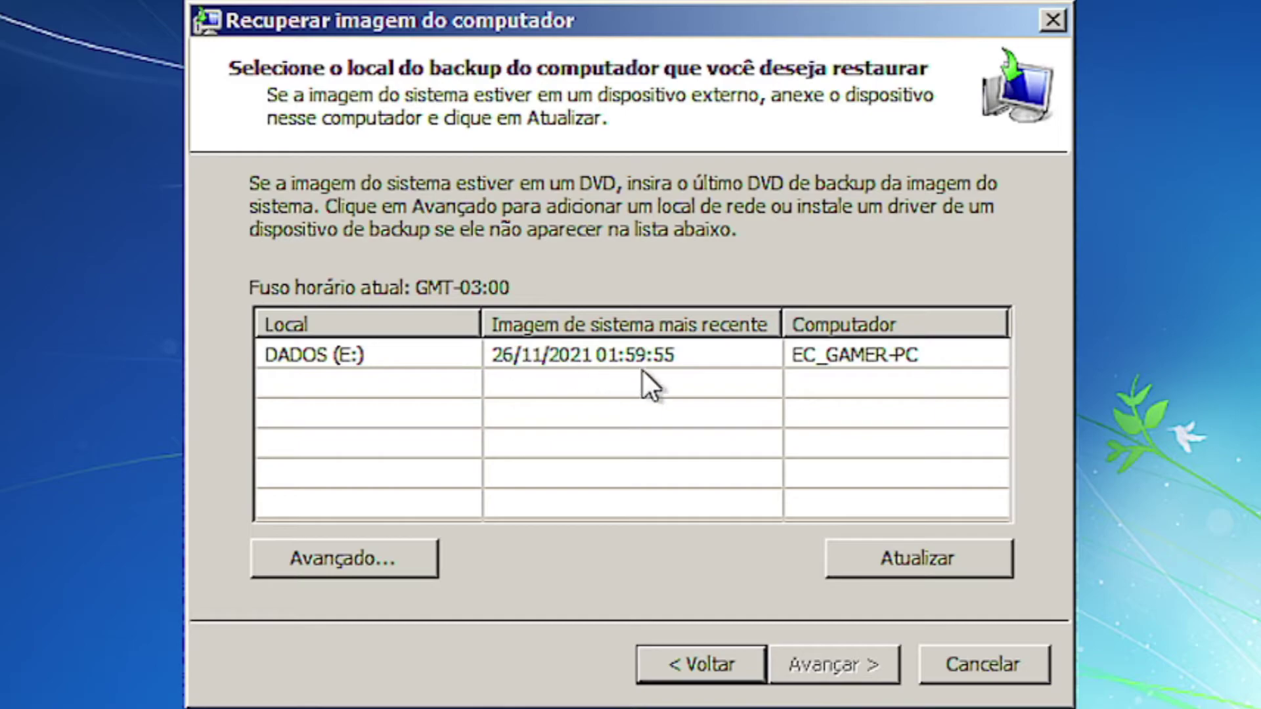
Step: Select the backup location DADOS (E:) and its system image dated 26/11/2021 01:59:55 for the restore
click(345, 355)
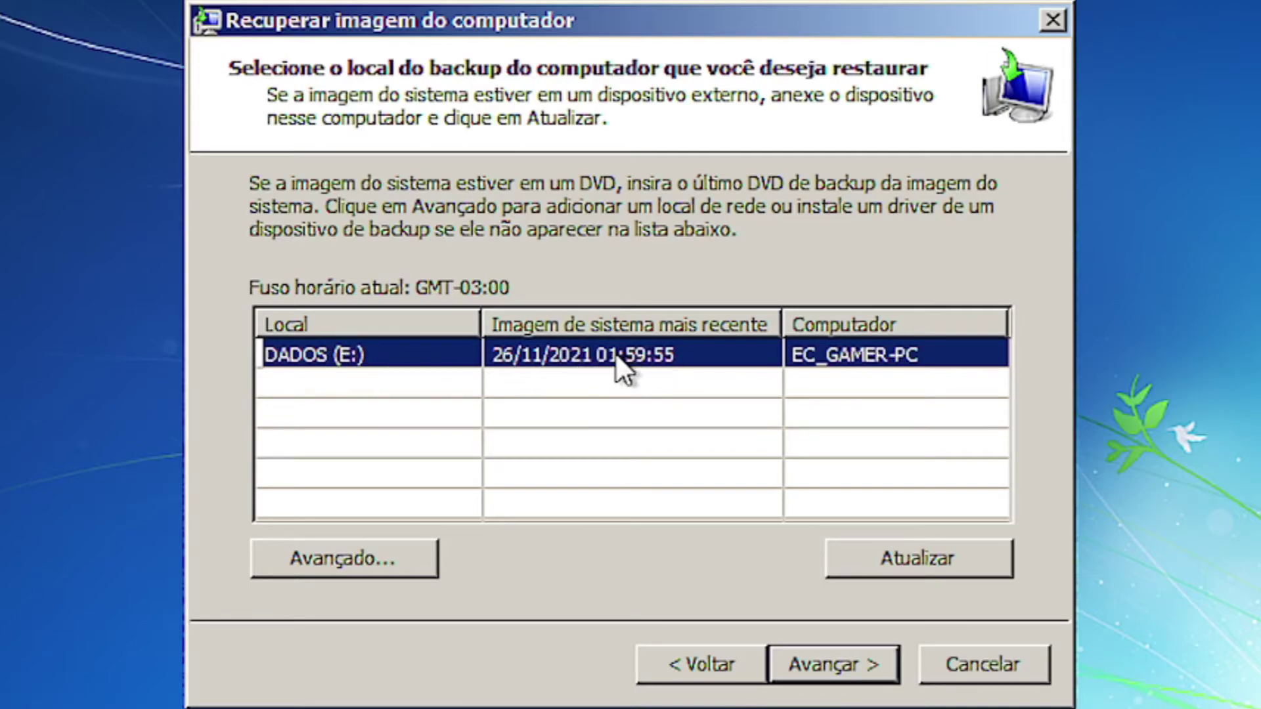
click(816, 665)
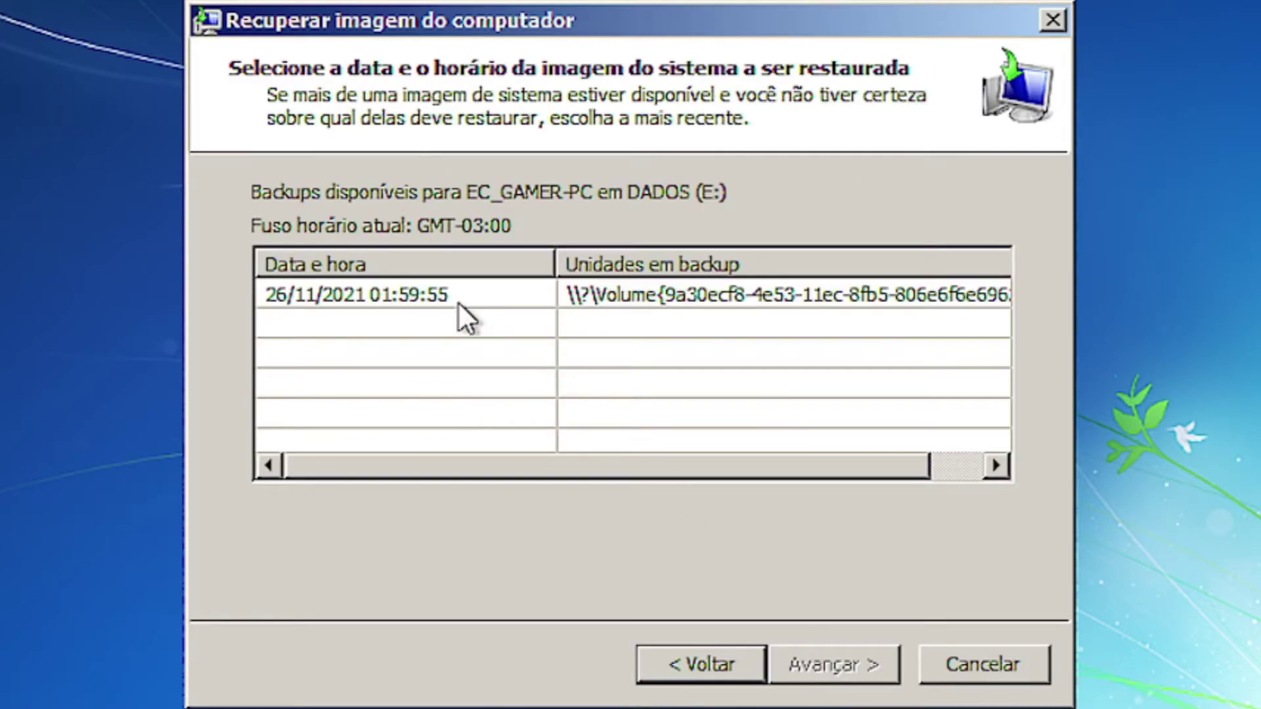
click(444, 293)
click(833, 654)
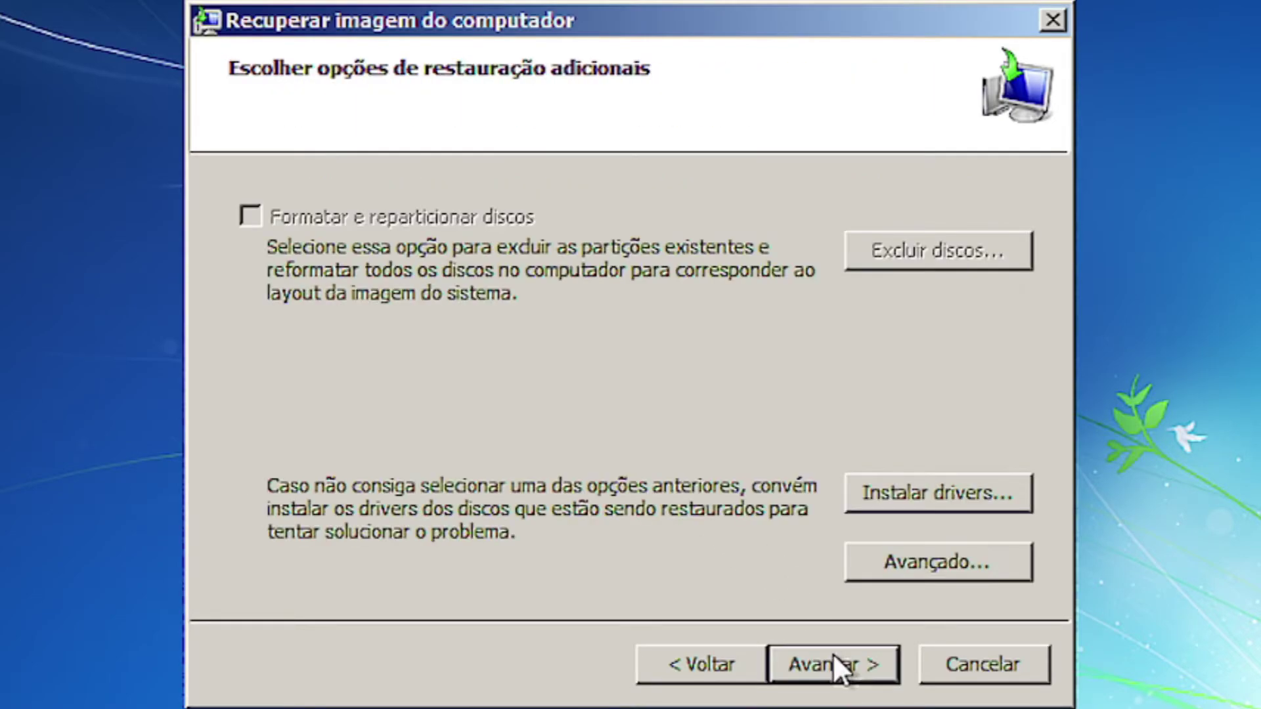
Step: Leave the additional restore options unchanged and run the image restore, agreeing to replace all data on the drives
click(854, 669)
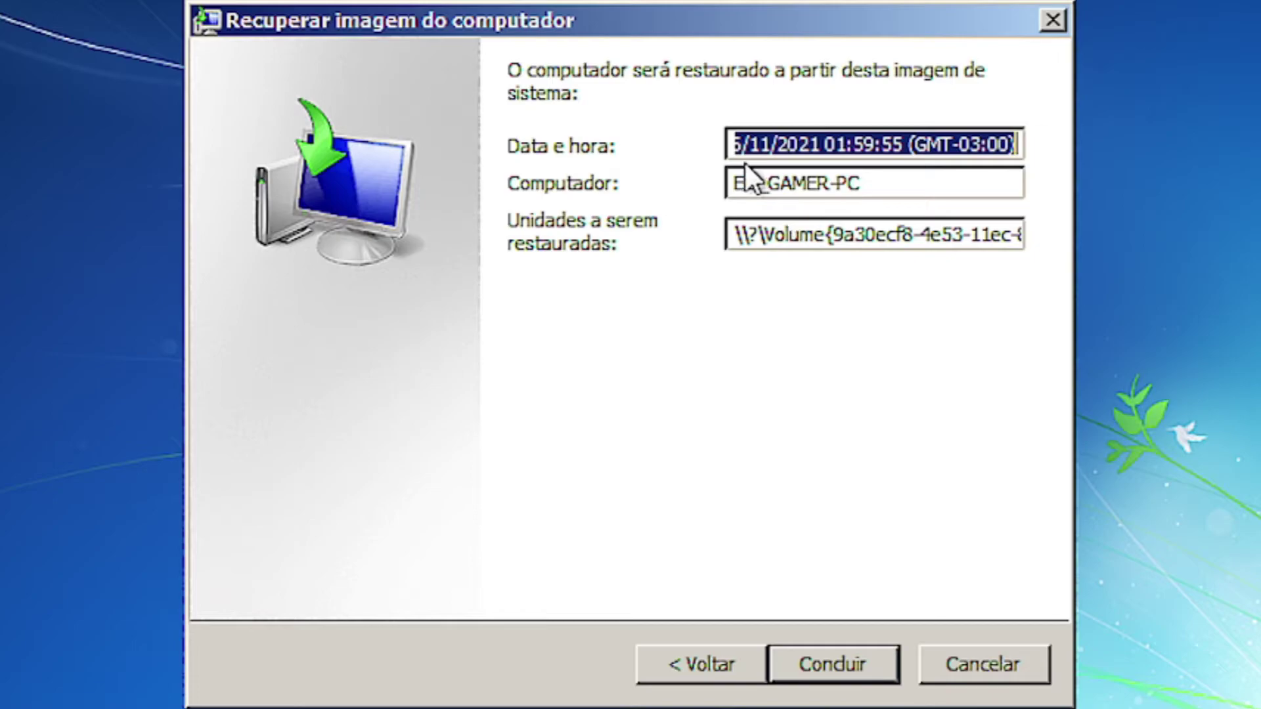
click(832, 665)
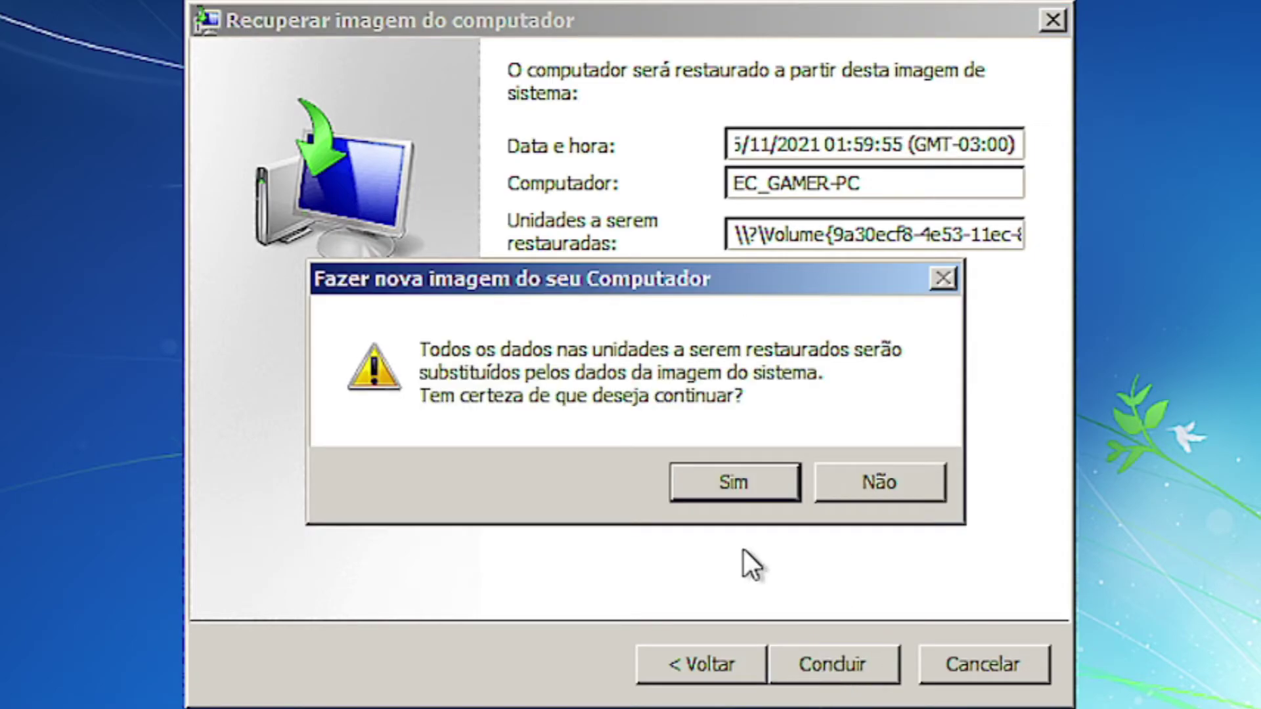
click(733, 499)
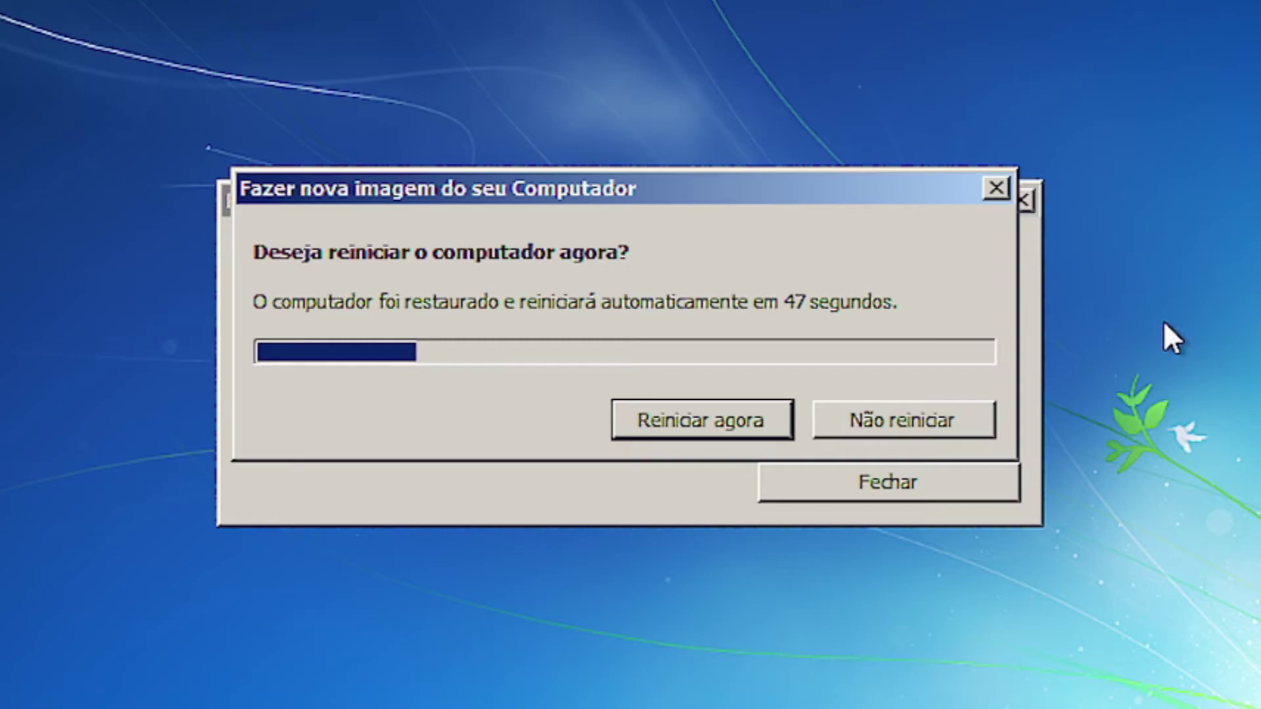
Step: Restart the restored computer immediately and skip the disk check of the DADOS volume during startup
click(695, 421)
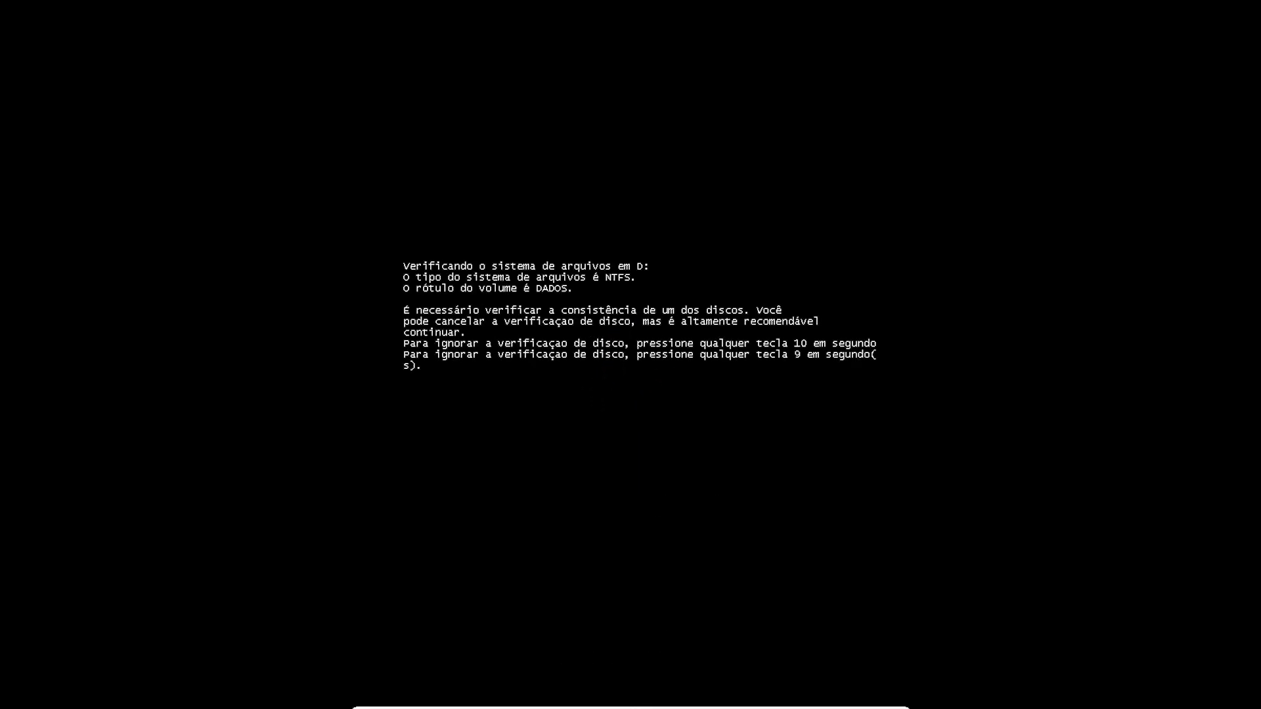
key(Return)
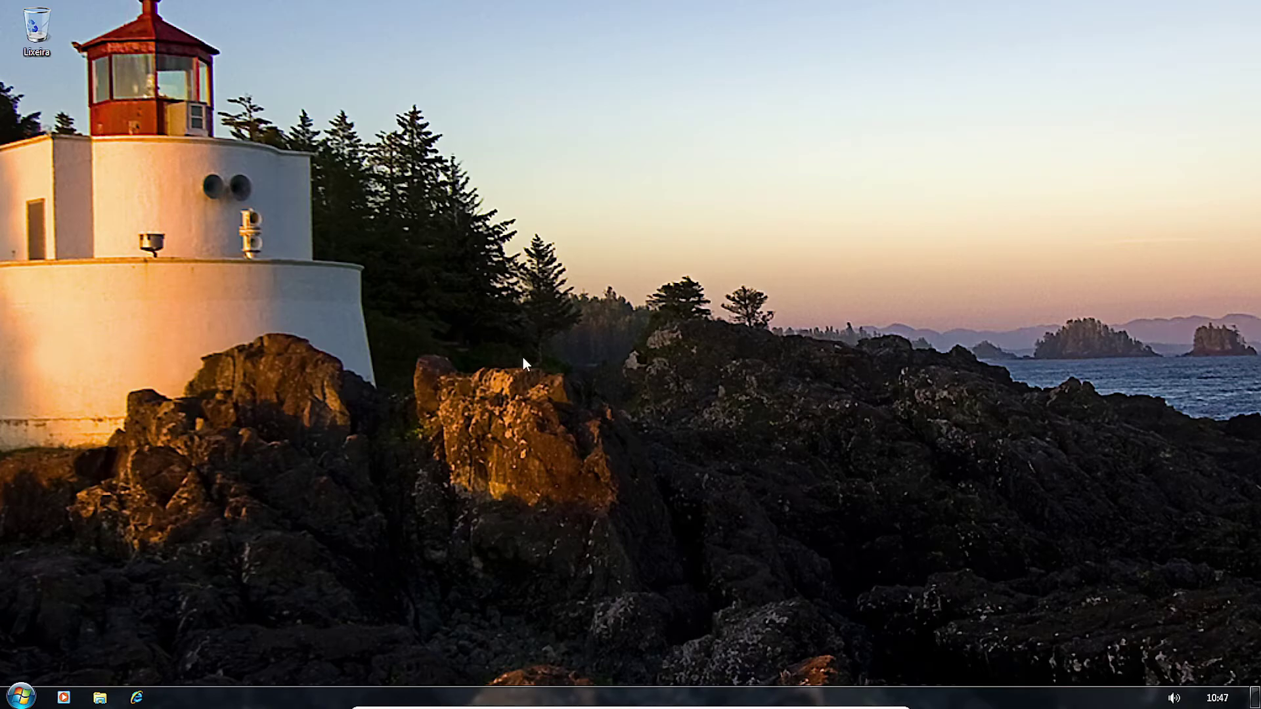
drag(320, 139, 917, 606)
drag(346, 185, 704, 446)
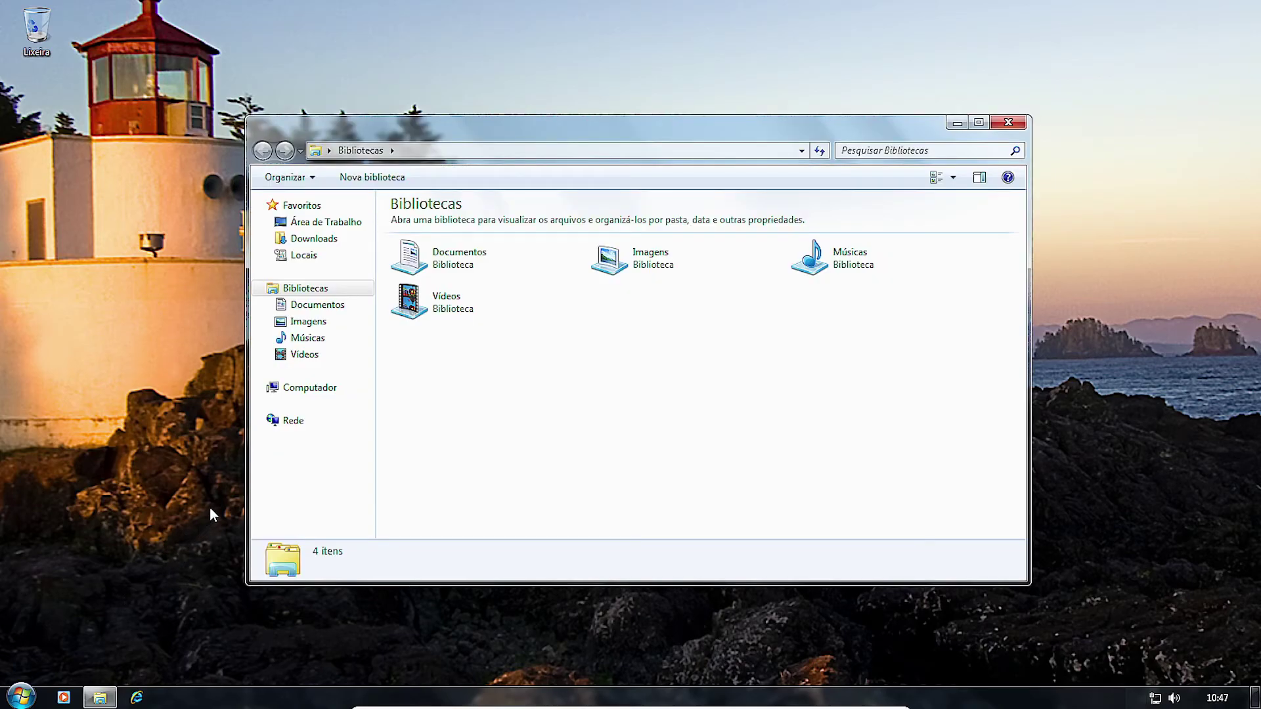
Step: Check the DADOS (D:) drive for the WindowsImageBackup folder and return to the Computador overview
click(291, 394)
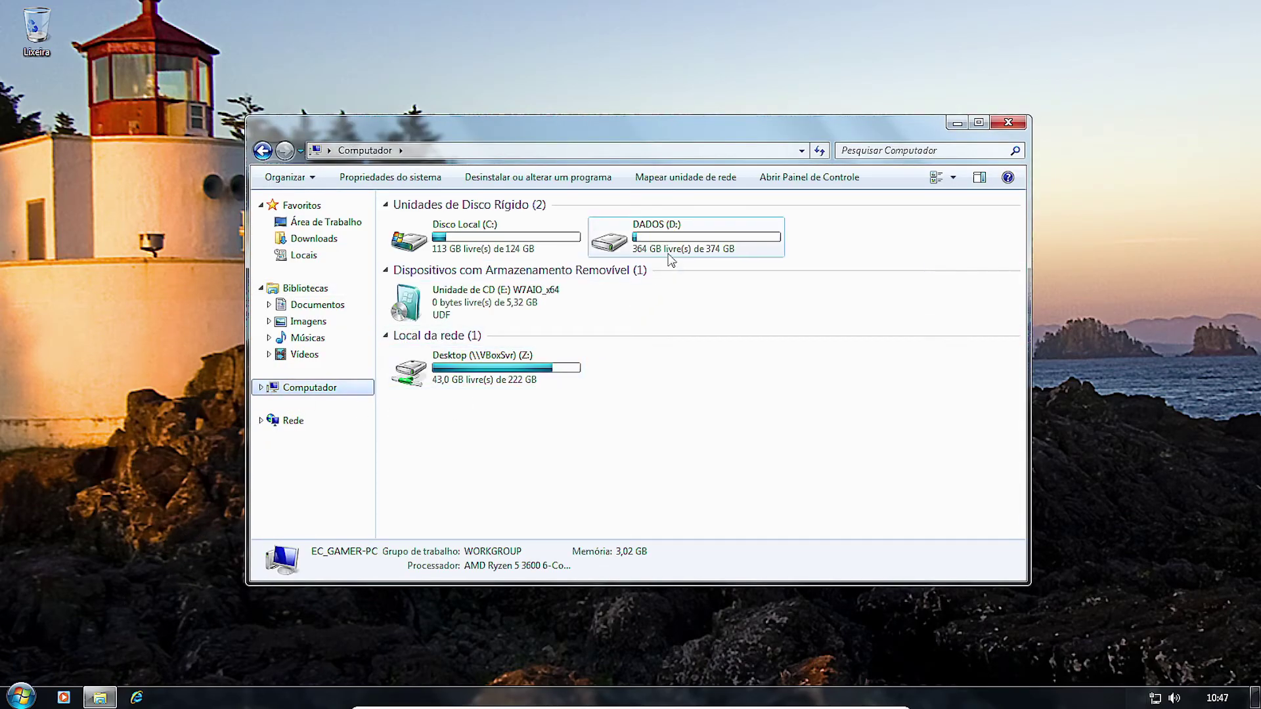
click(671, 253)
double_click(671, 253)
click(459, 230)
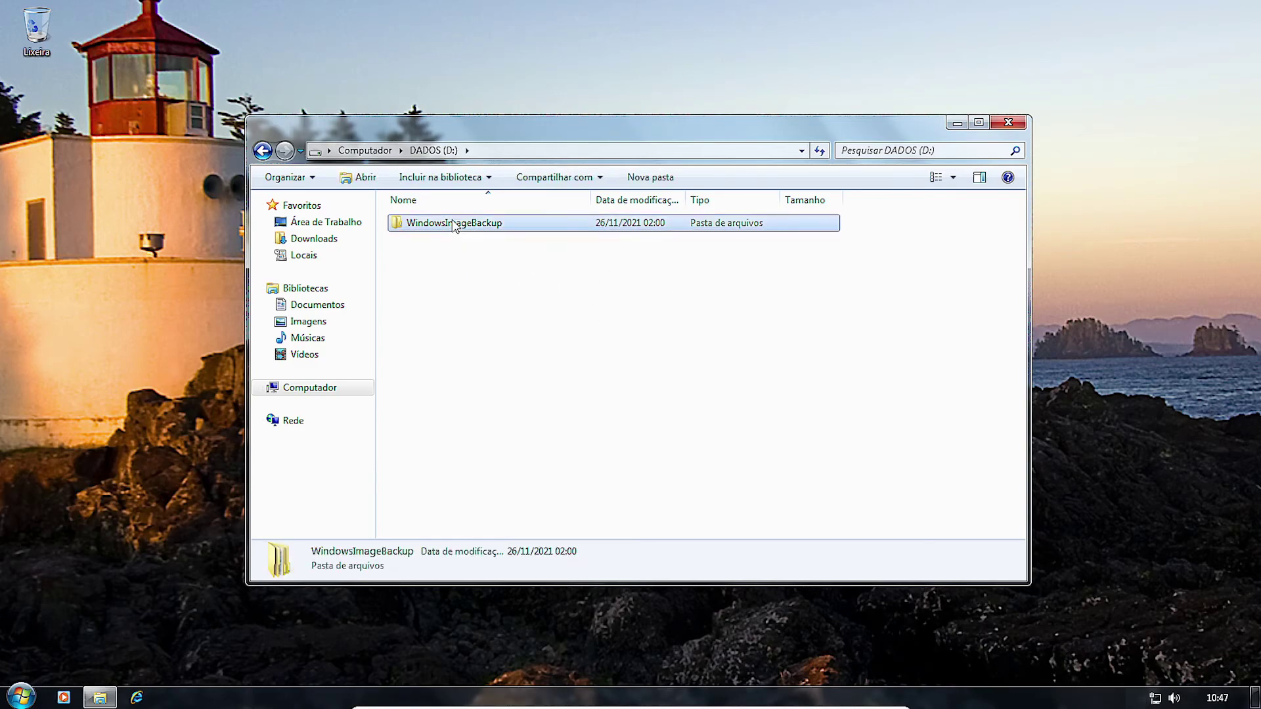
click(263, 151)
click(681, 393)
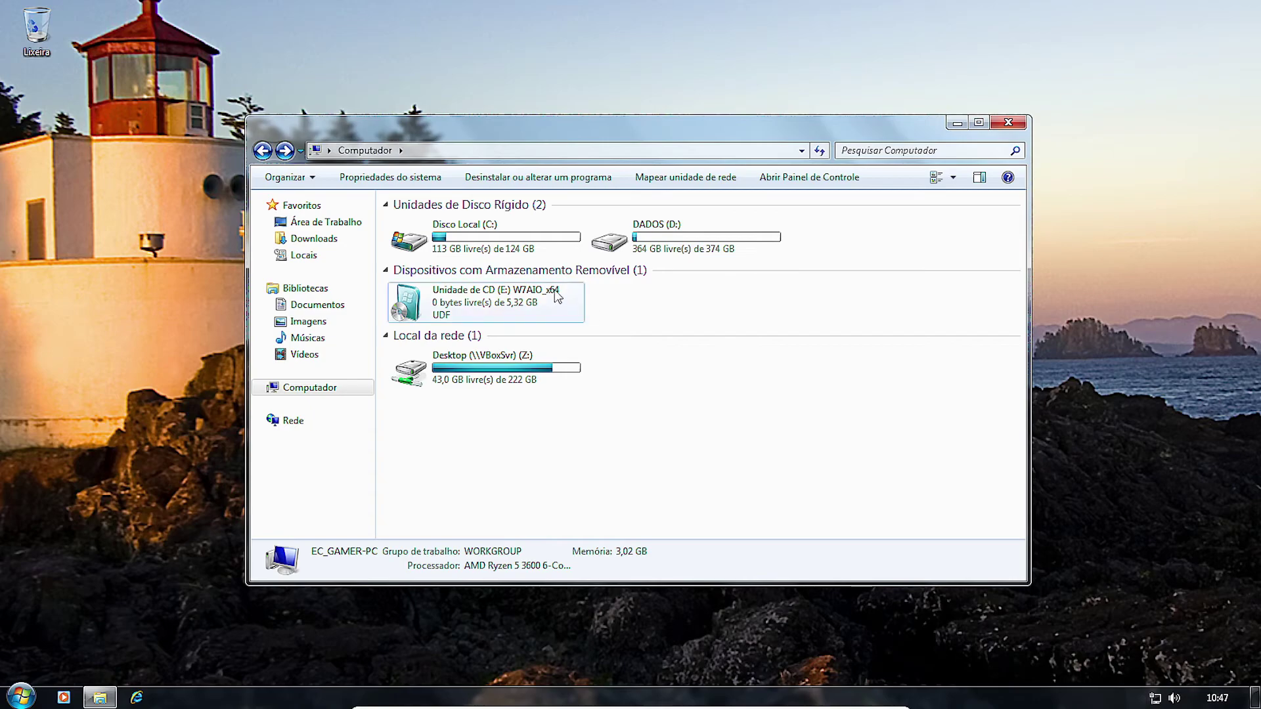
Step: Open the Windows folder on Disco Local (C:) and inspect the contents of its Boot folder
double_click(458, 242)
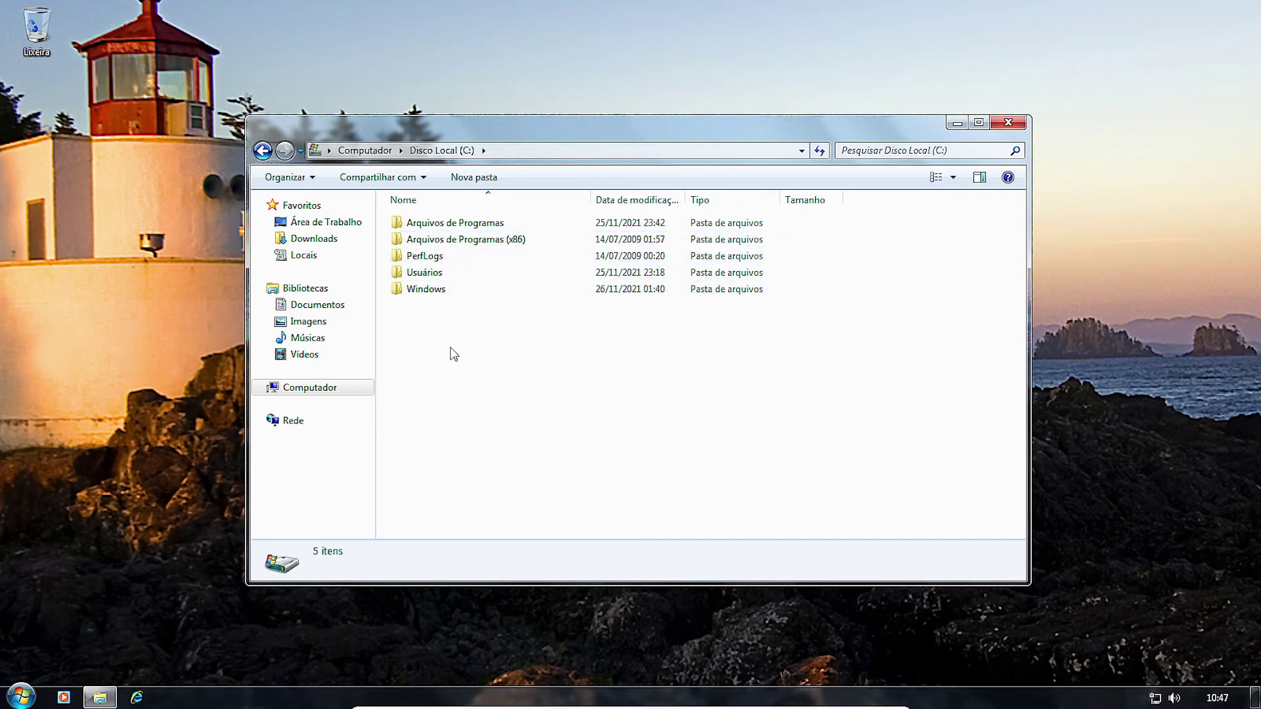
double_click(427, 289)
double_click(427, 291)
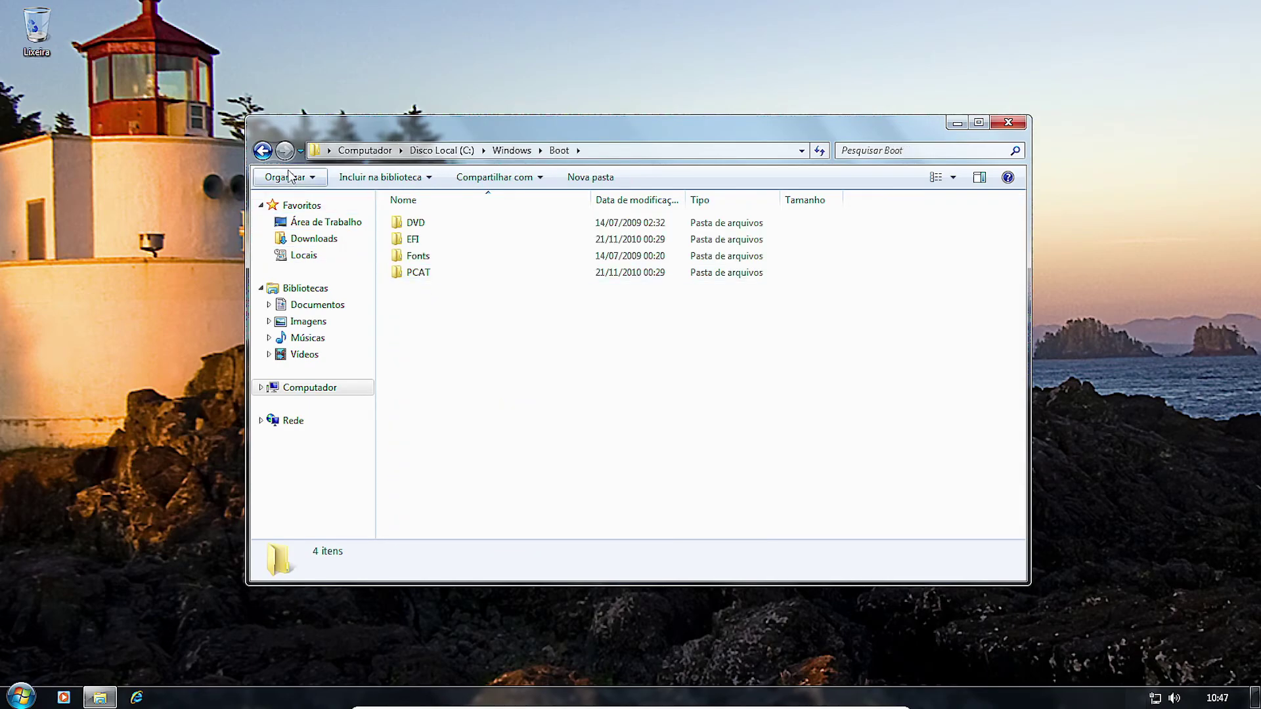
click(265, 154)
Step: Inspect the contents of the System32 folder and return to the Windows folder
scroll(460, 370, down, 8)
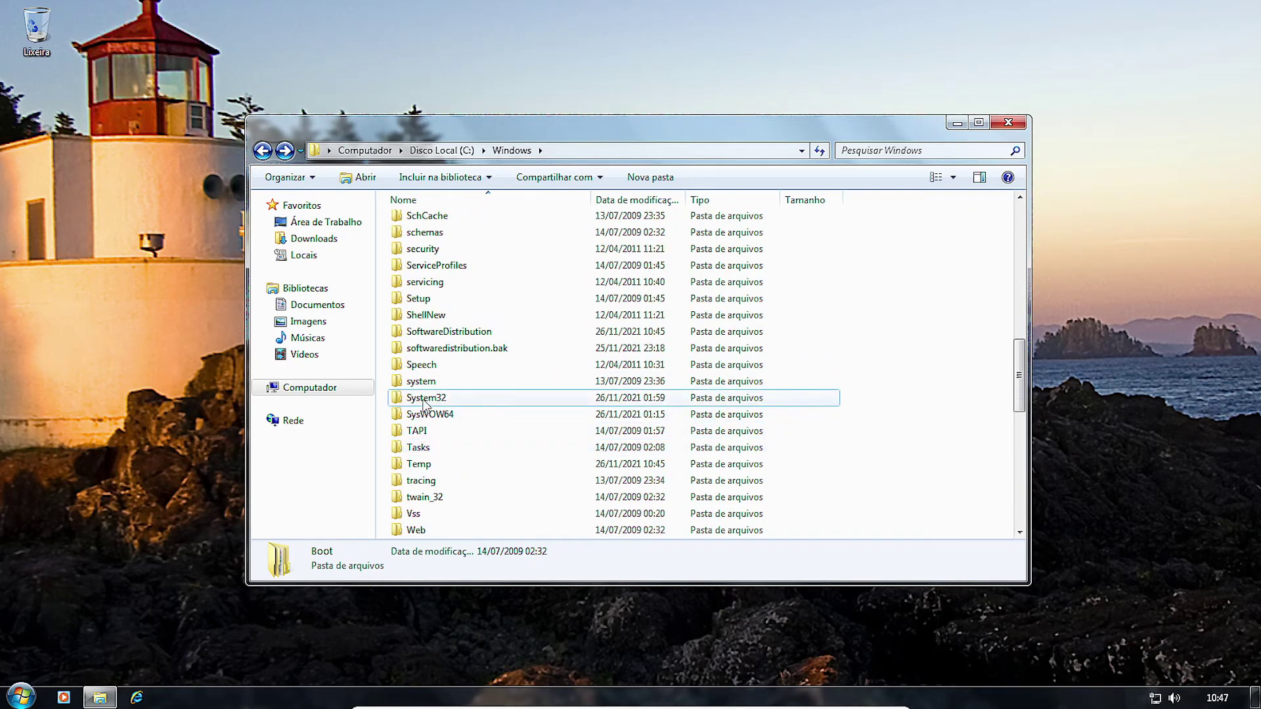
double_click(425, 398)
scroll(482, 387, down, 3)
scroll(482, 387, up, 4)
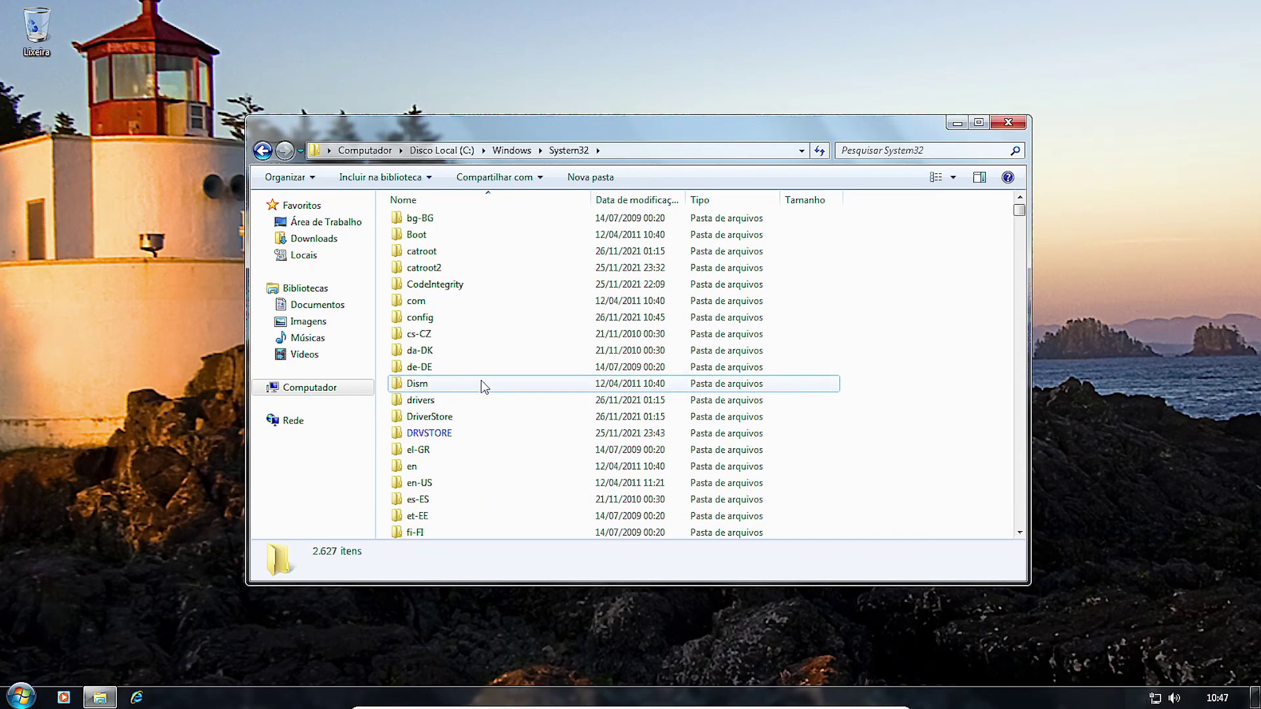
click(262, 150)
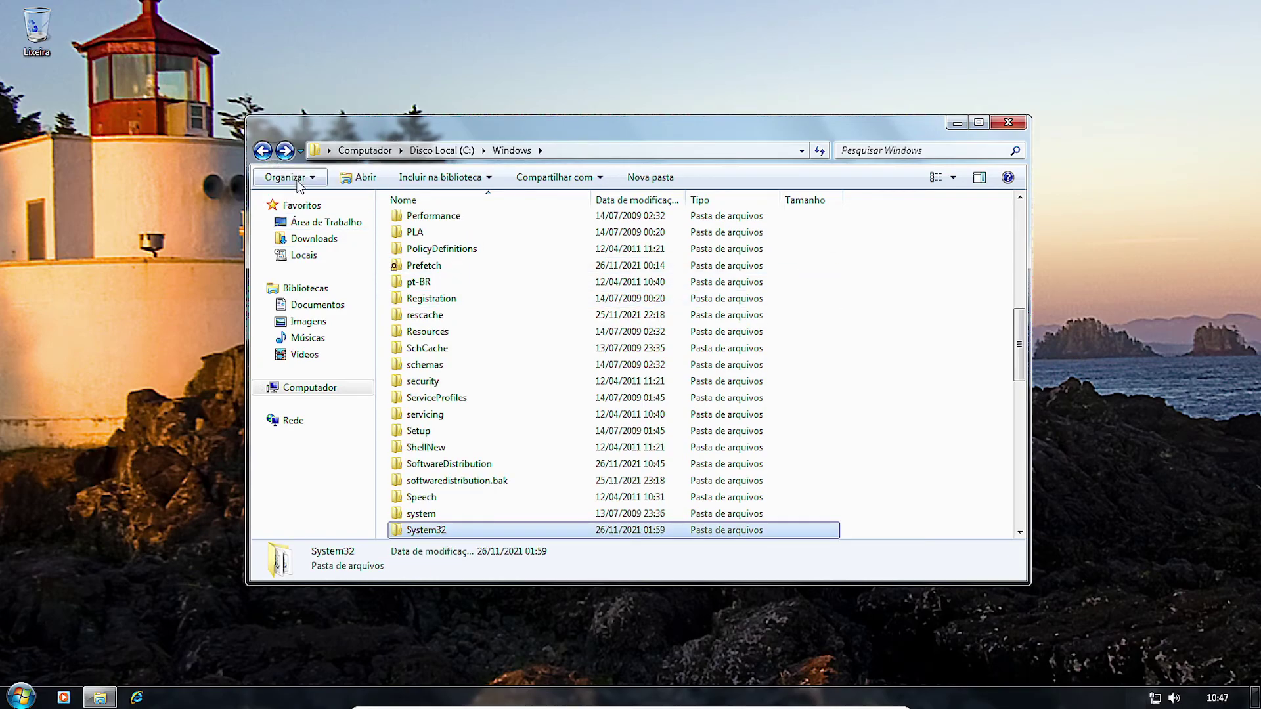
Step: Display the contents of the Windows folder as large icons
scroll(457, 338, up, 4)
scroll(458, 338, up, 4)
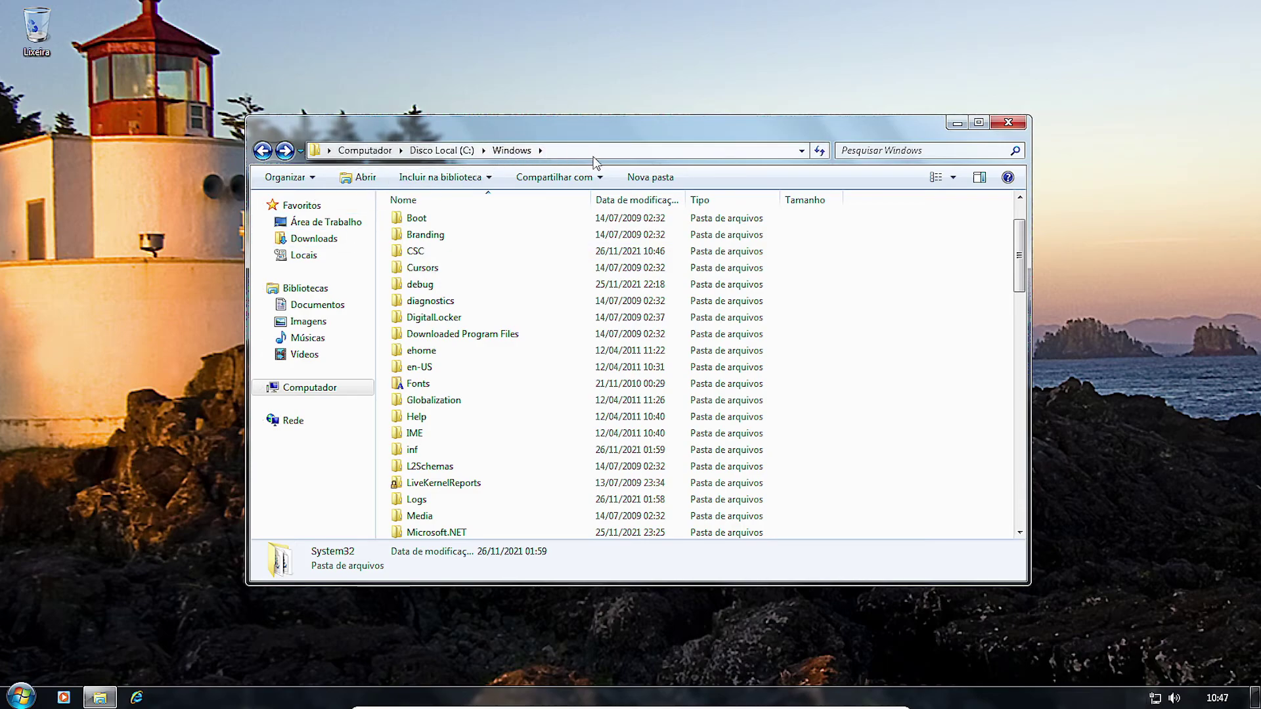
click(954, 177)
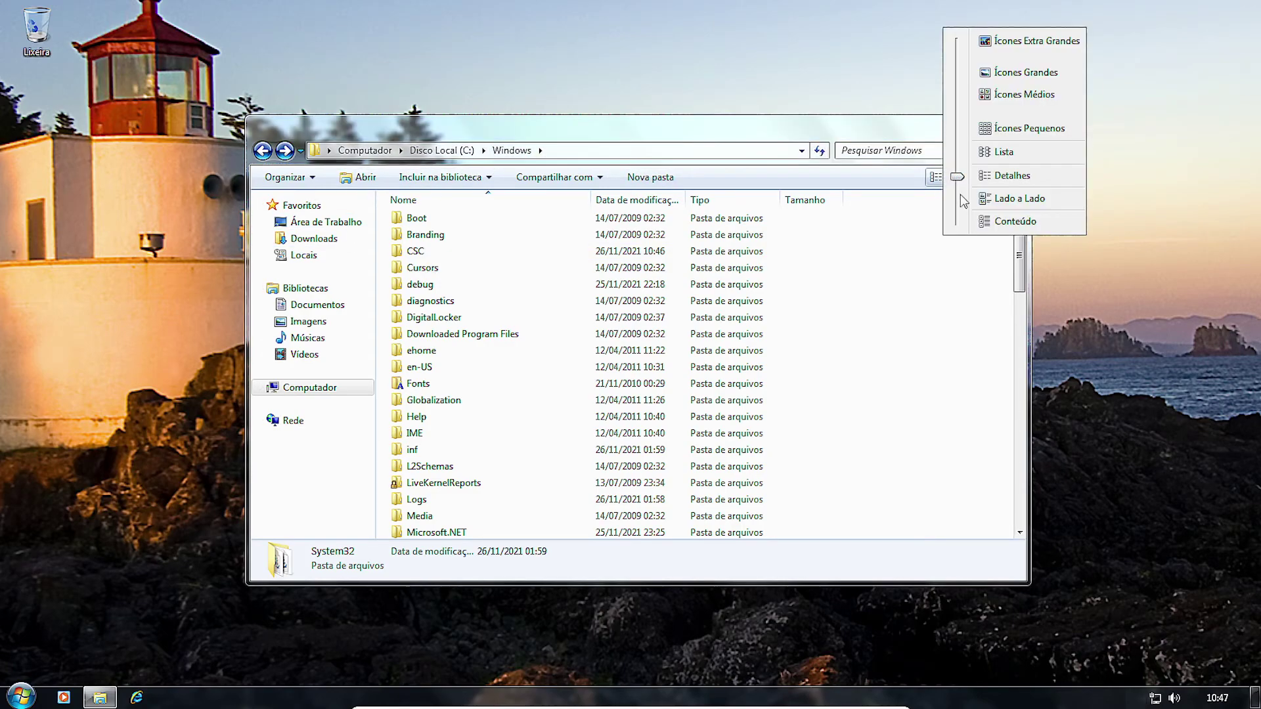
click(1015, 104)
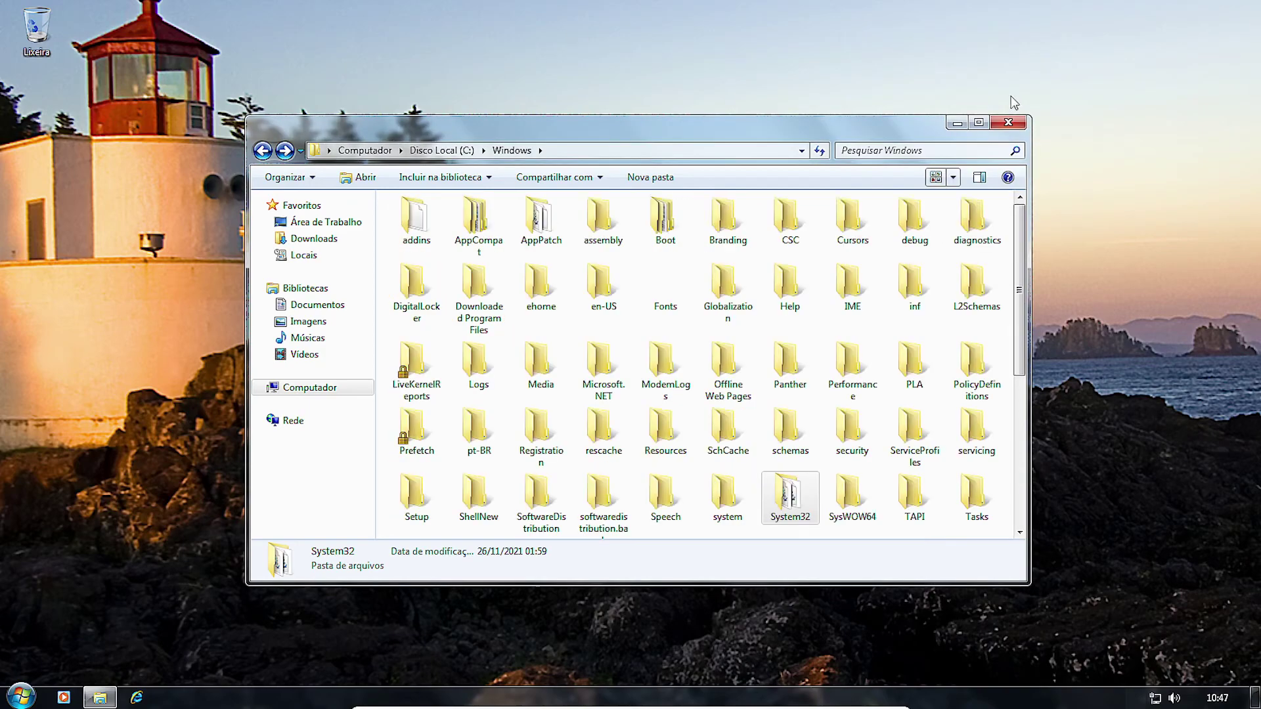
click(954, 178)
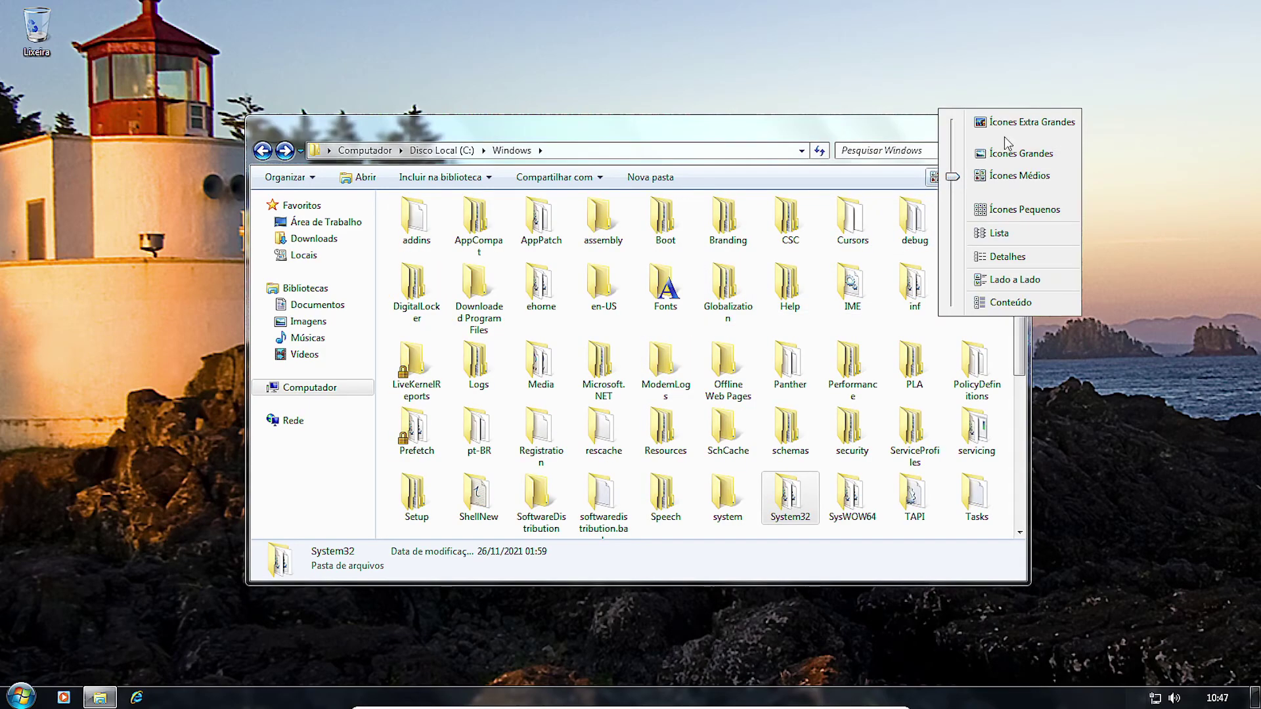
click(1015, 123)
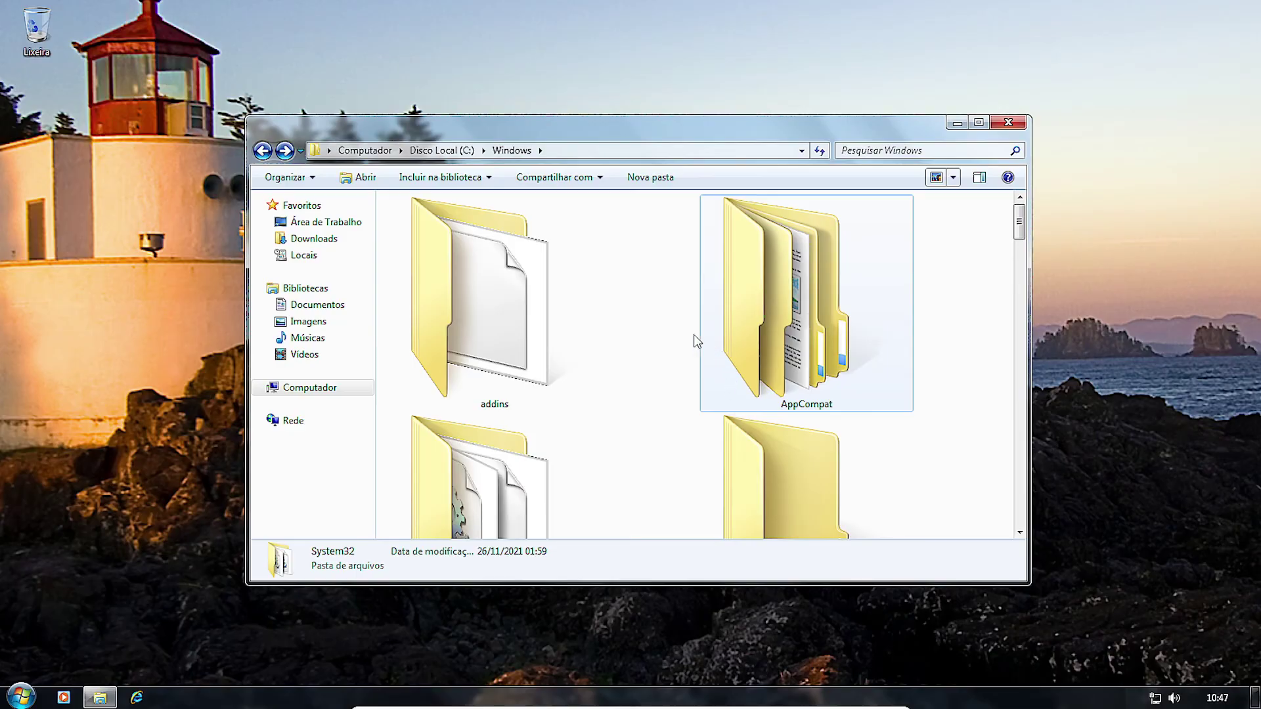
click(954, 177)
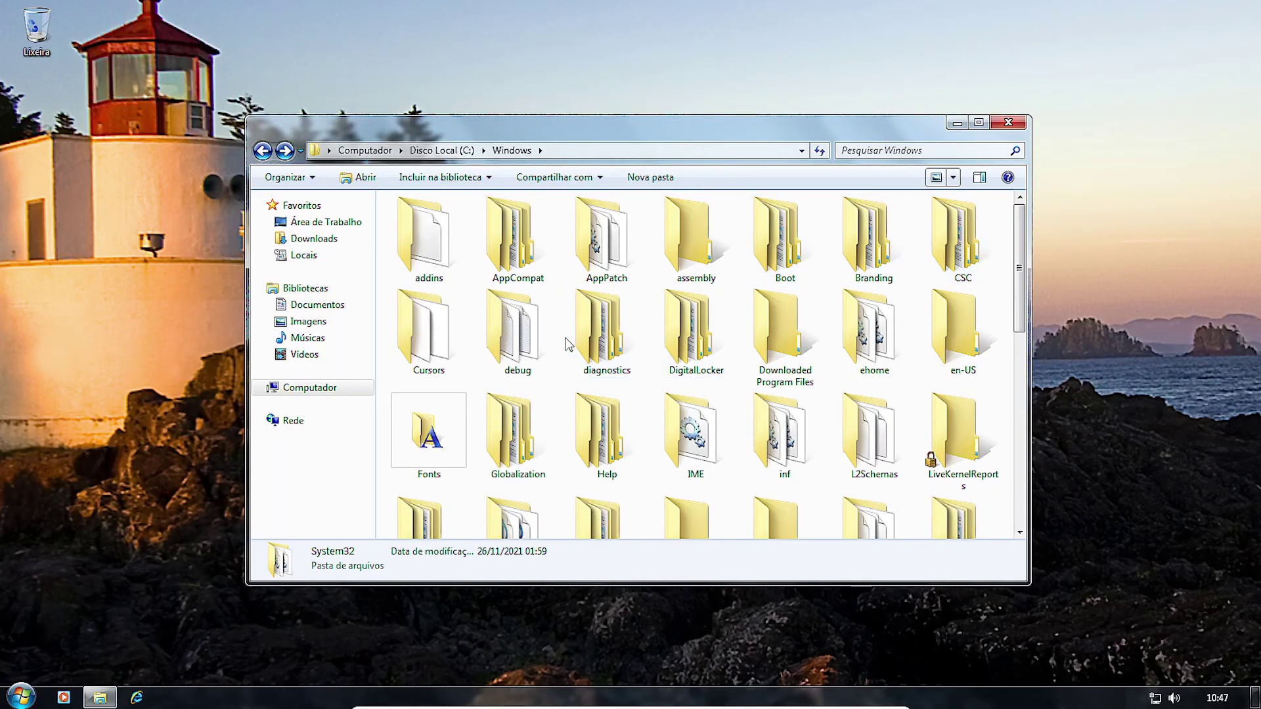
Step: Go back to Disco Local (C:) and reopen its Windows folder
click(263, 151)
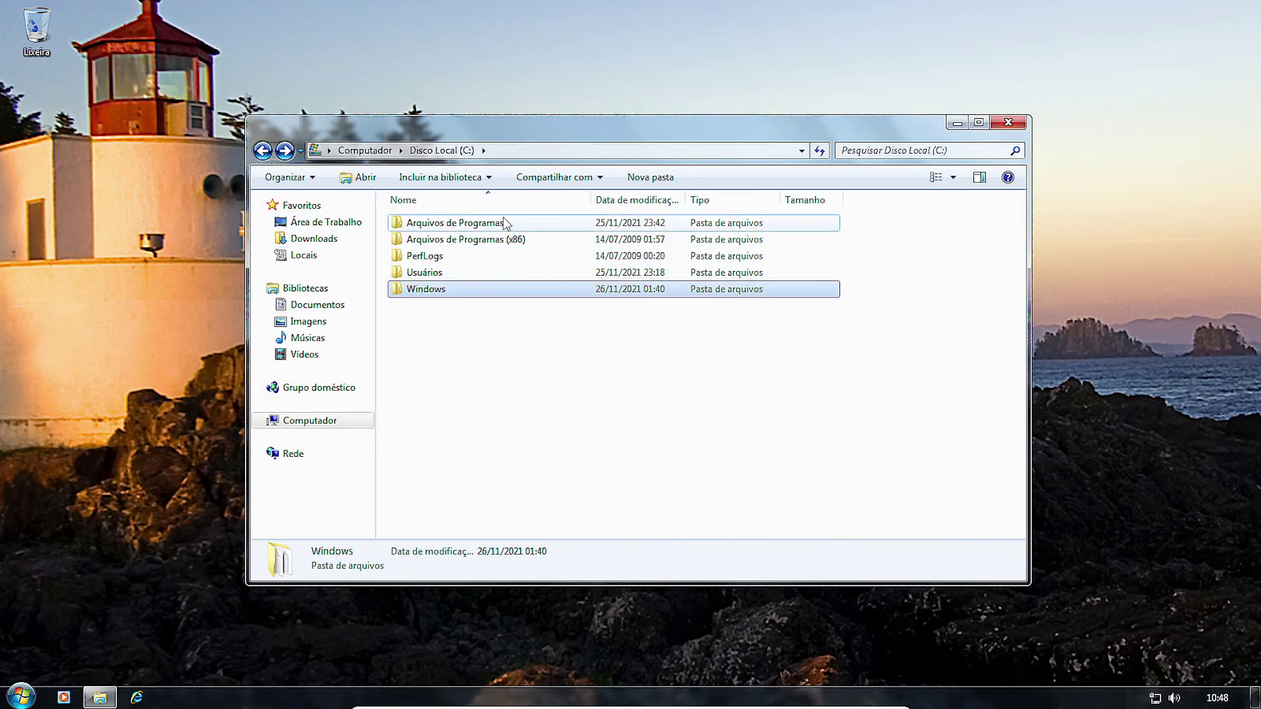
mouse_move(444, 300)
click(456, 322)
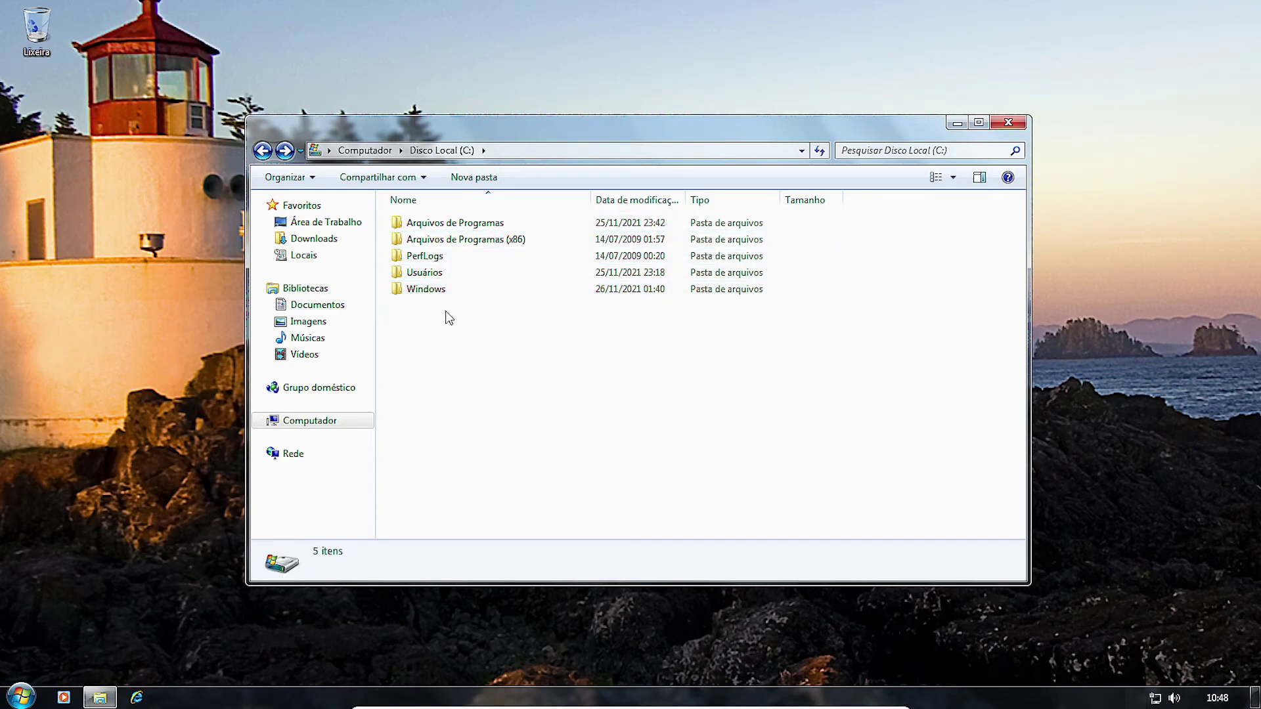
double_click(440, 290)
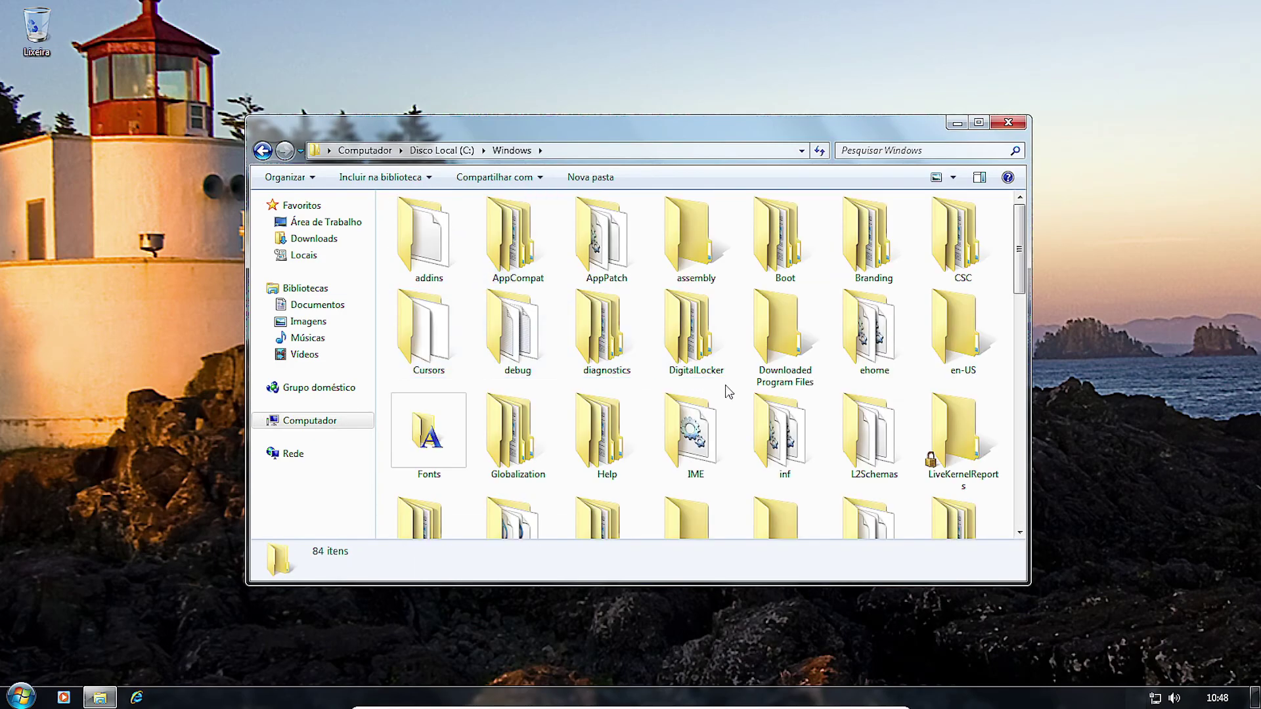
Step: Look through the folders inside Windows and check the Boot folder once more
scroll(892, 351, down, 2)
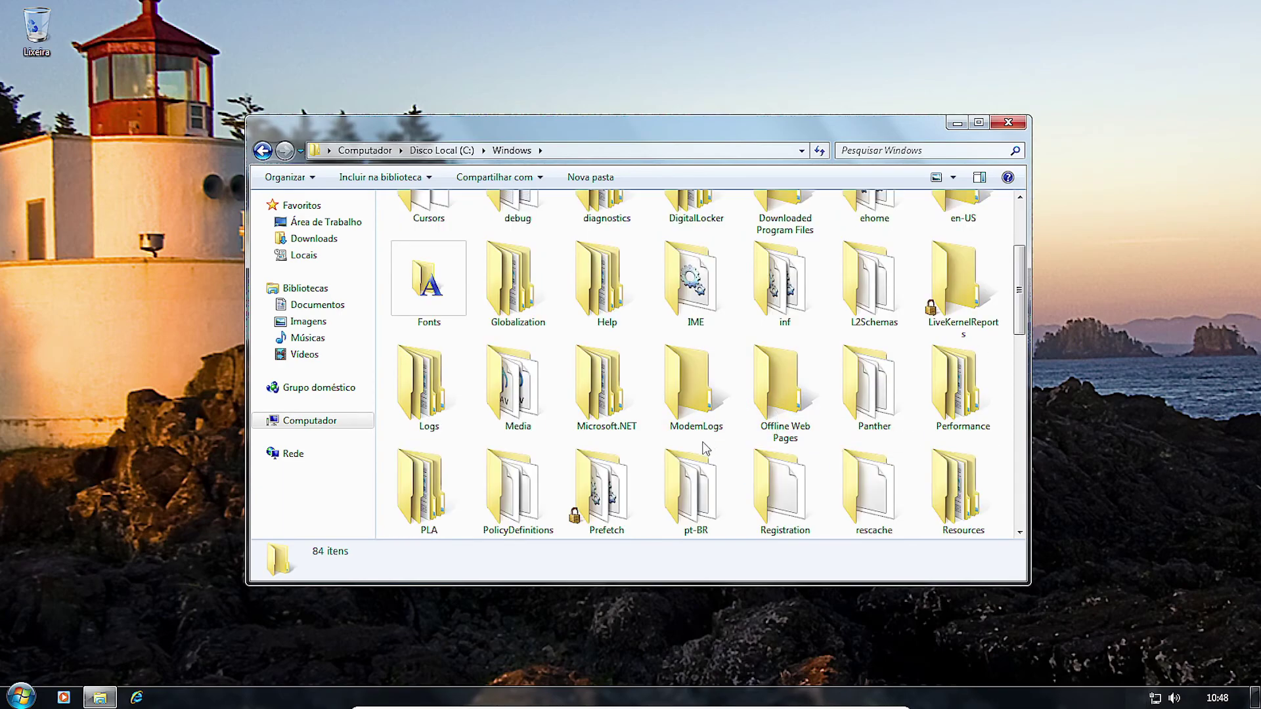
scroll(708, 449, up, 2)
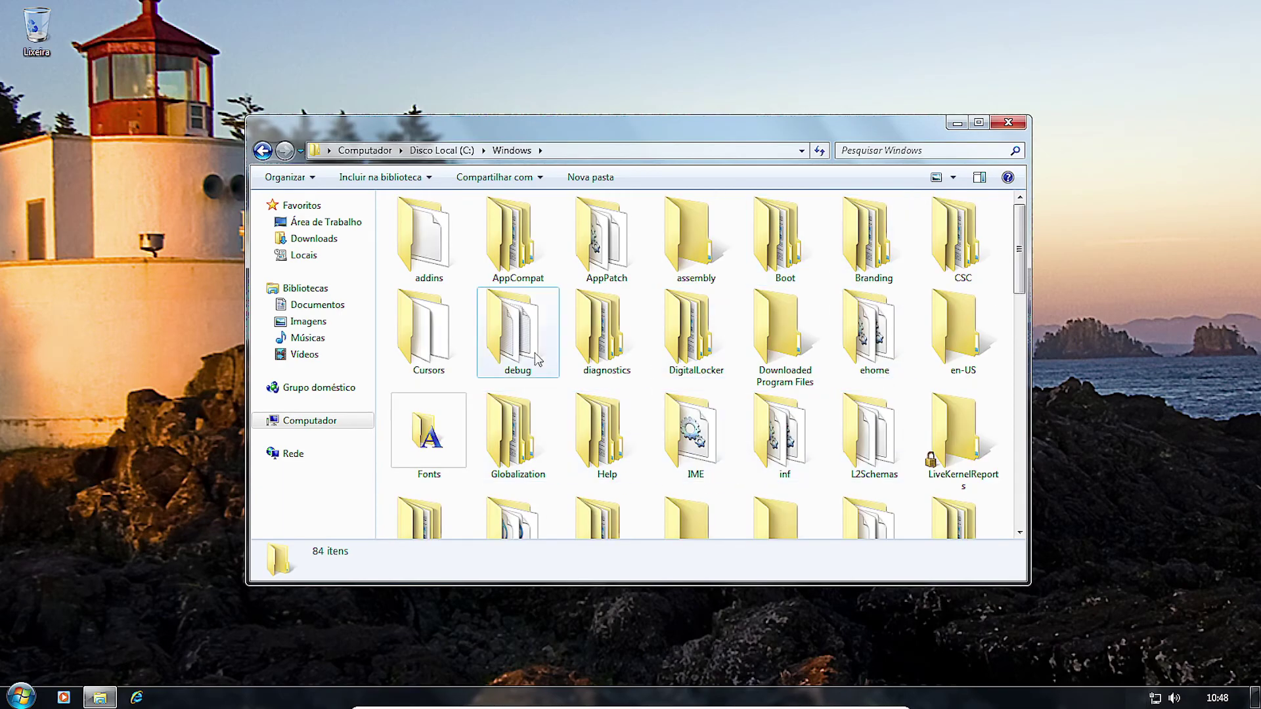
double_click(781, 255)
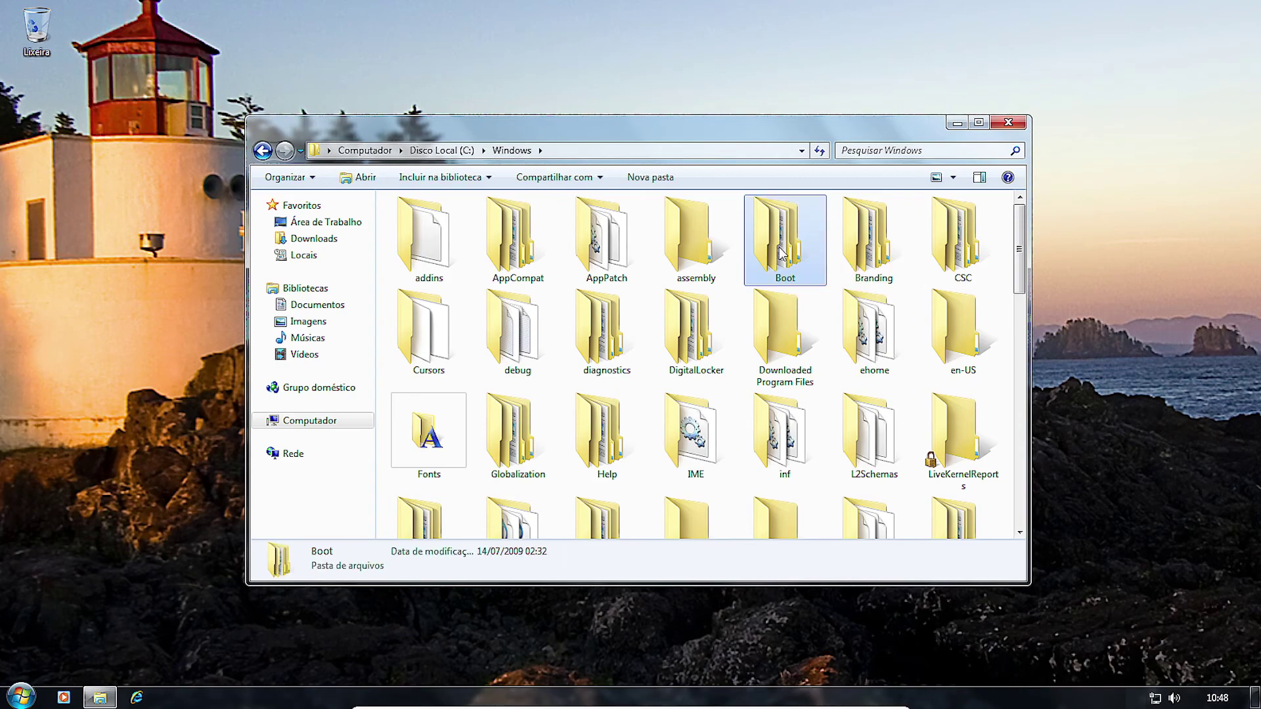
click(263, 152)
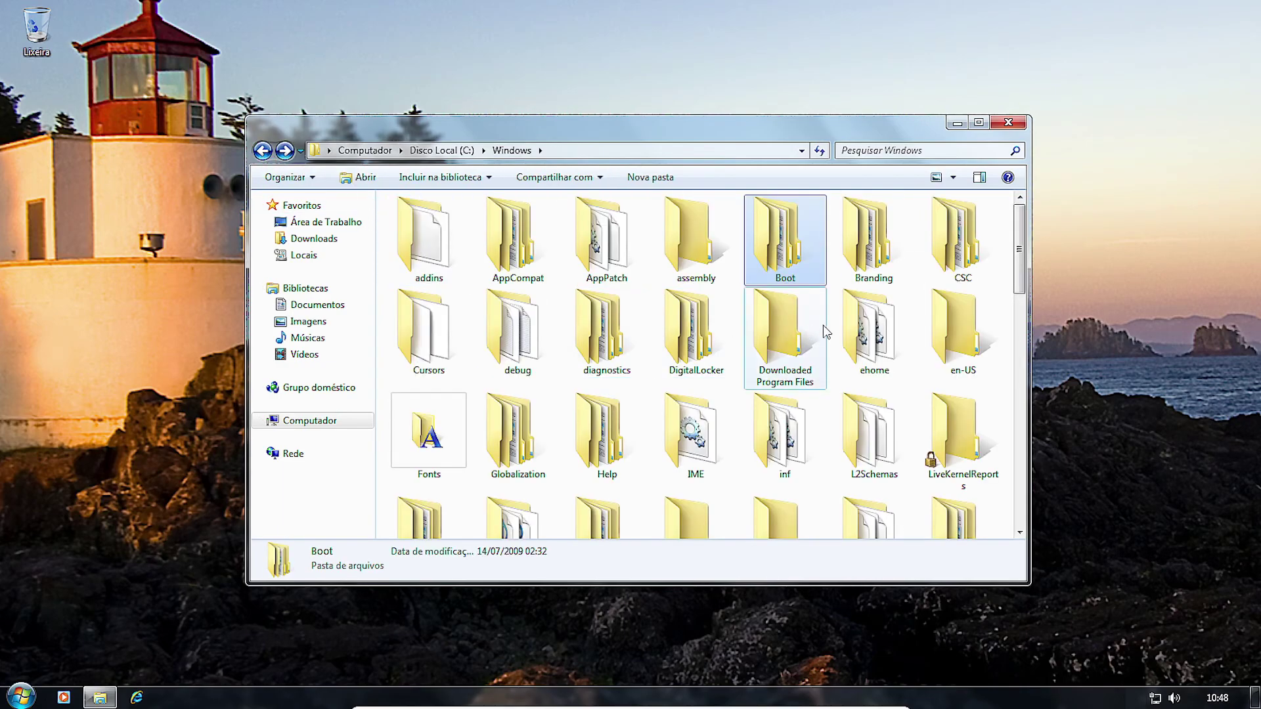
click(799, 329)
click(811, 243)
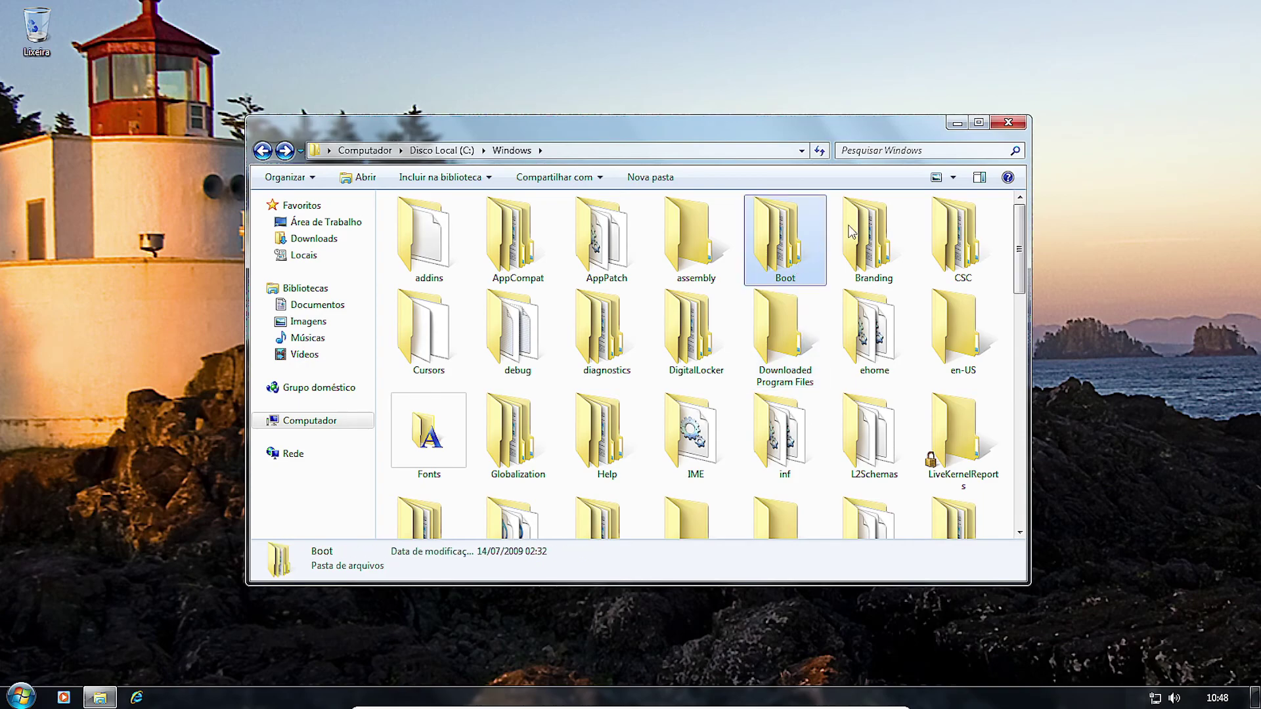
Step: Close the Windows folder window and open Computer Management (Gerenciamento do computador)
click(1008, 124)
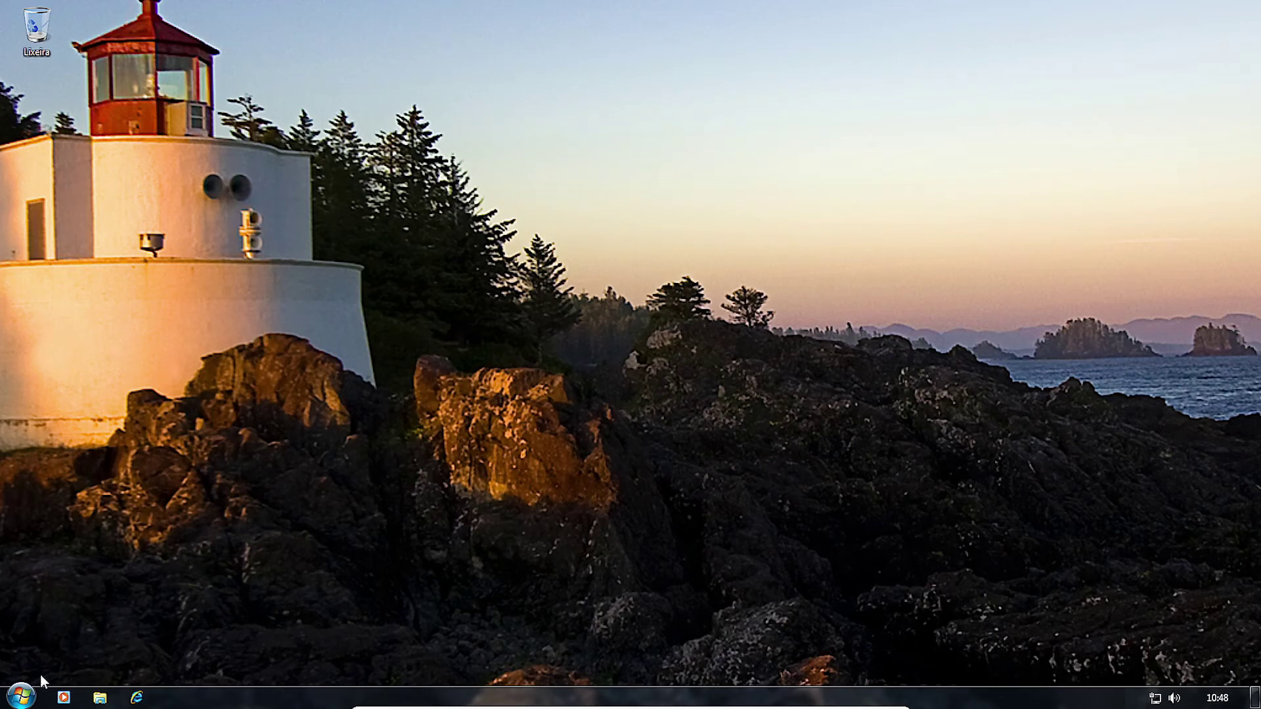
click(16, 699)
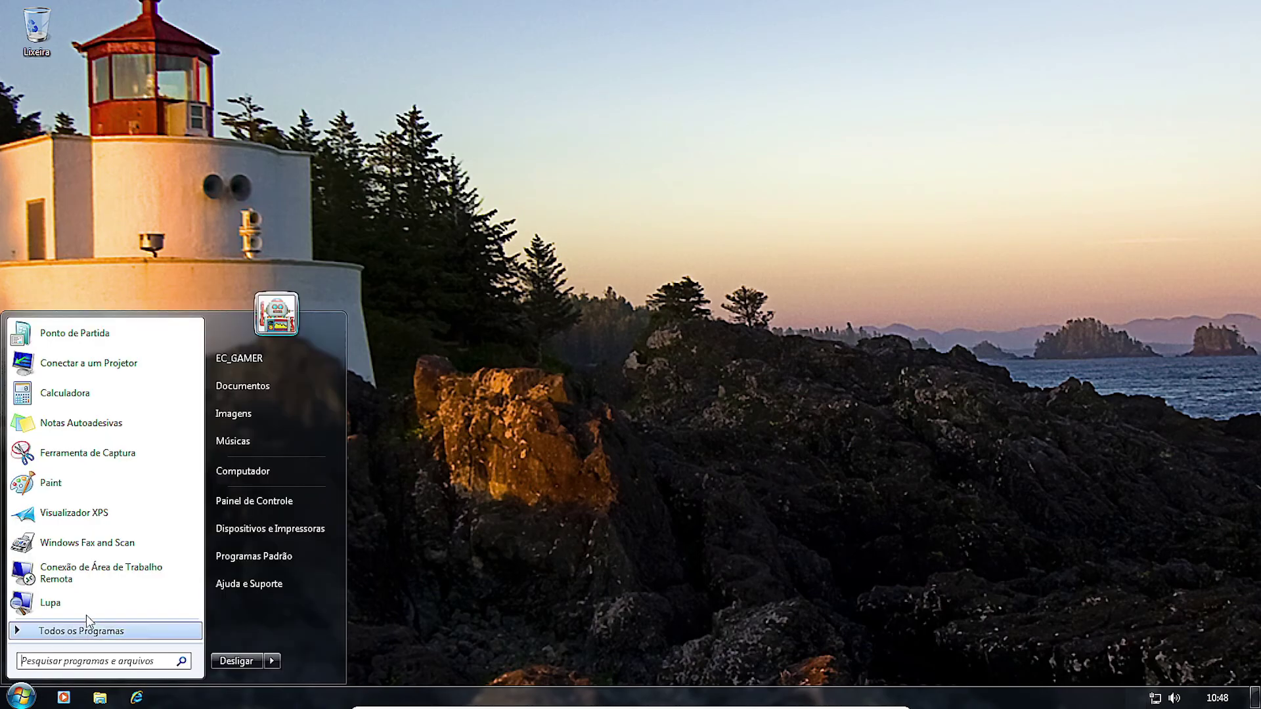
right_click(249, 478)
key(Escape)
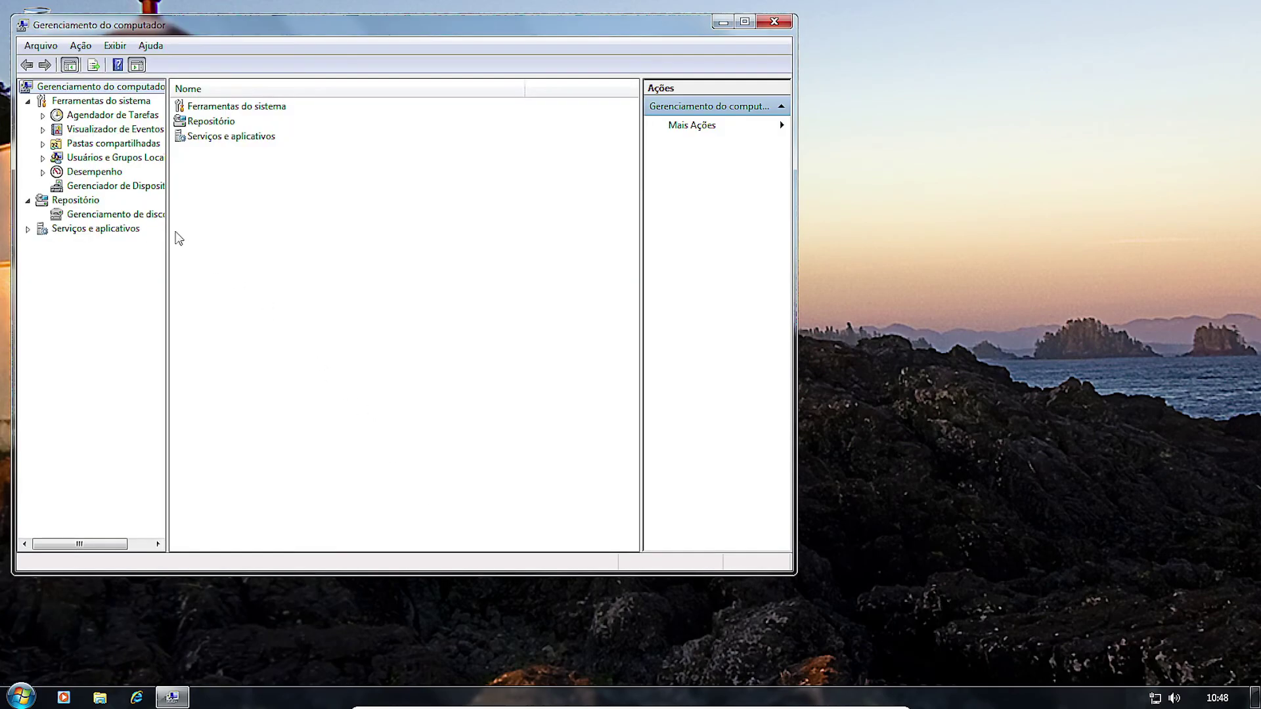
Step: Display Disk Management (Gerenciamento de disco), widening the console tree and enlarging the window to show the full volume details
drag(168, 223, 242, 223)
click(165, 215)
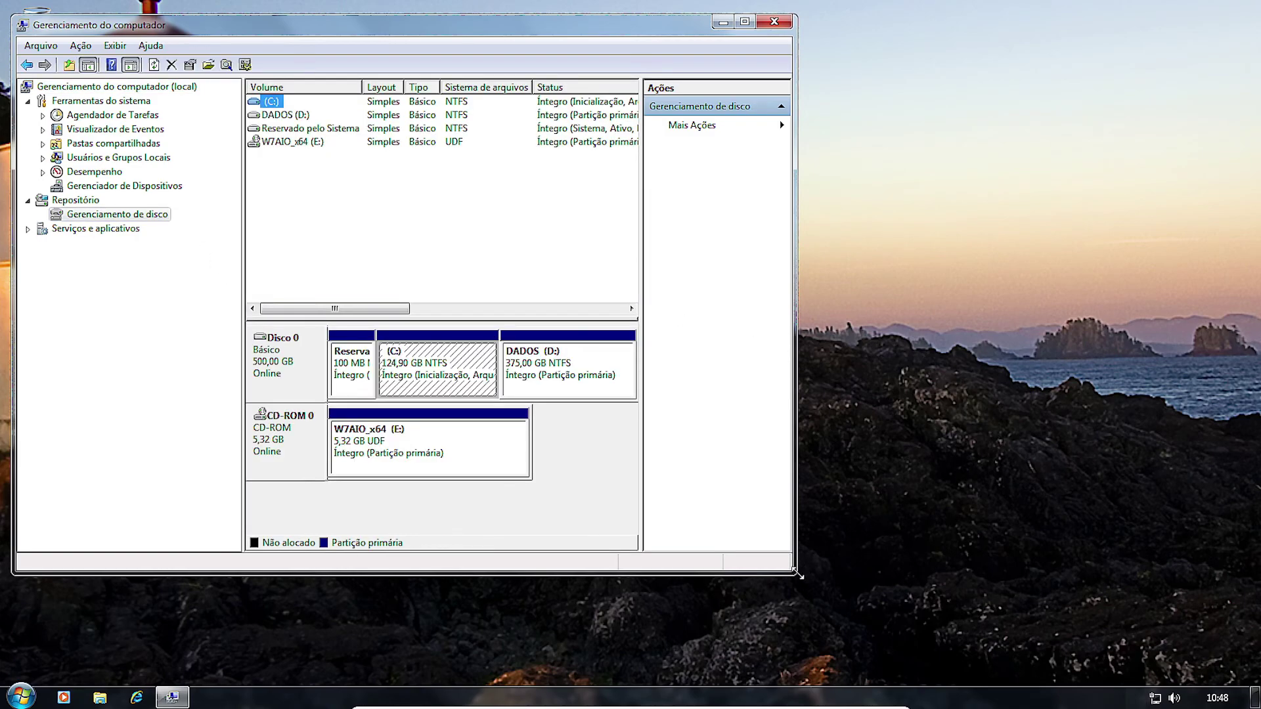
drag(795, 574, 1110, 635)
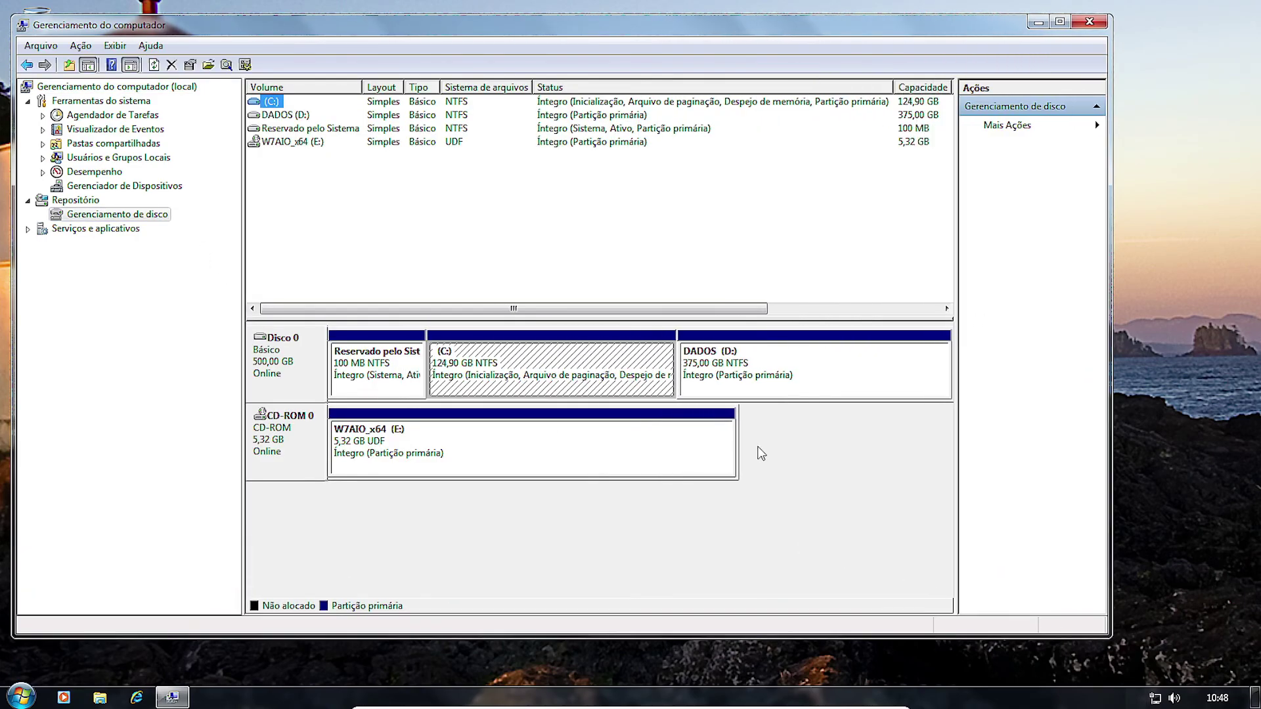
Step: Check the Reservado pelo Sistema, C: and DADOS (D:) partitions on Disco 0, and close Computer Management
click(408, 372)
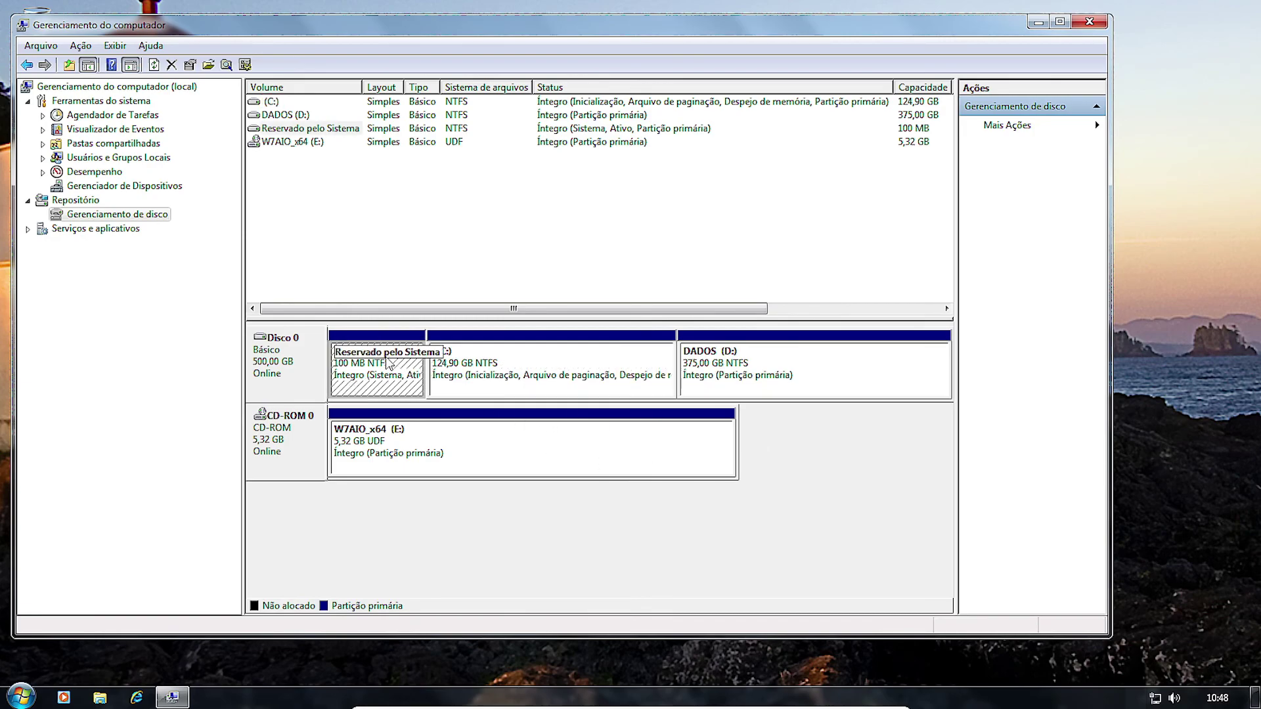
click(657, 369)
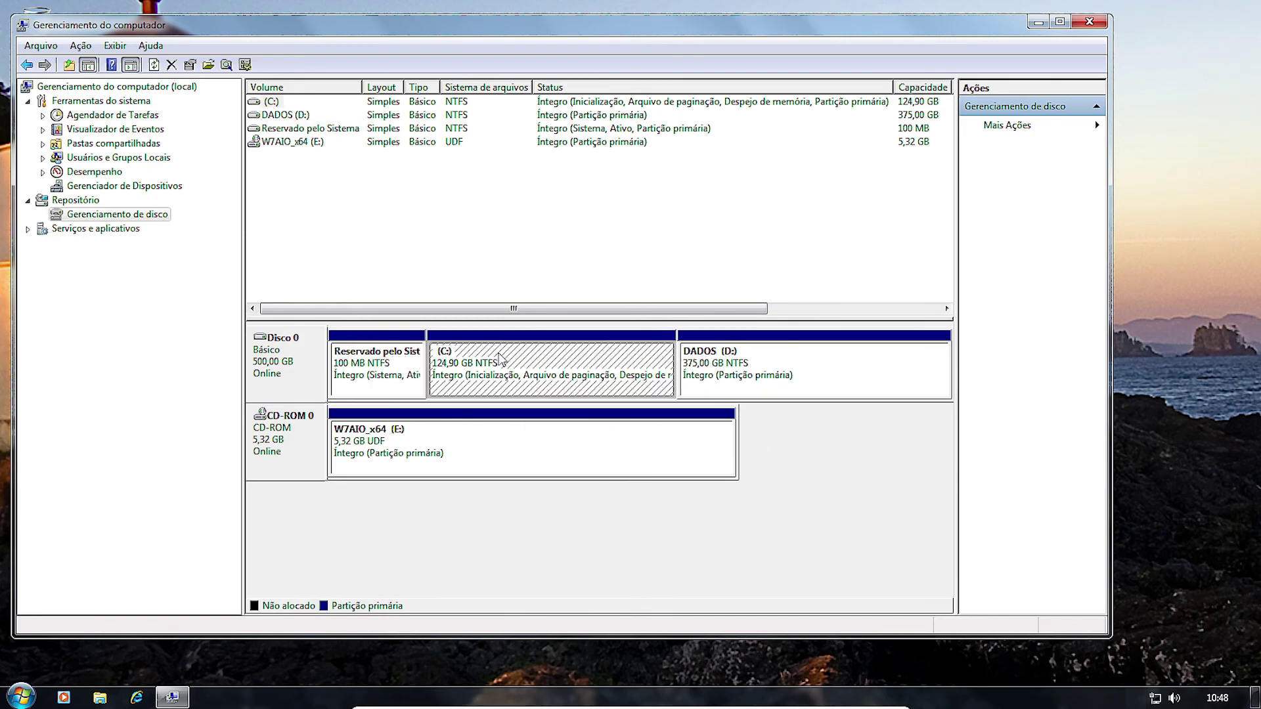
click(749, 370)
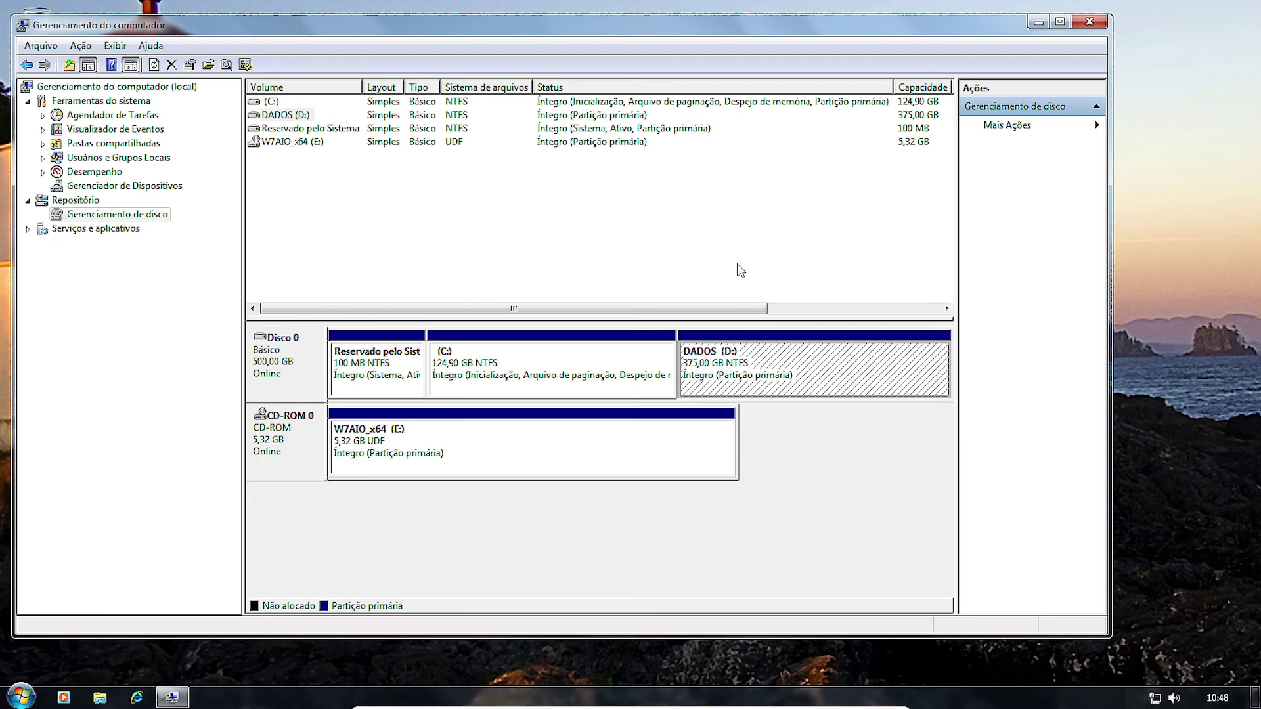
click(1089, 25)
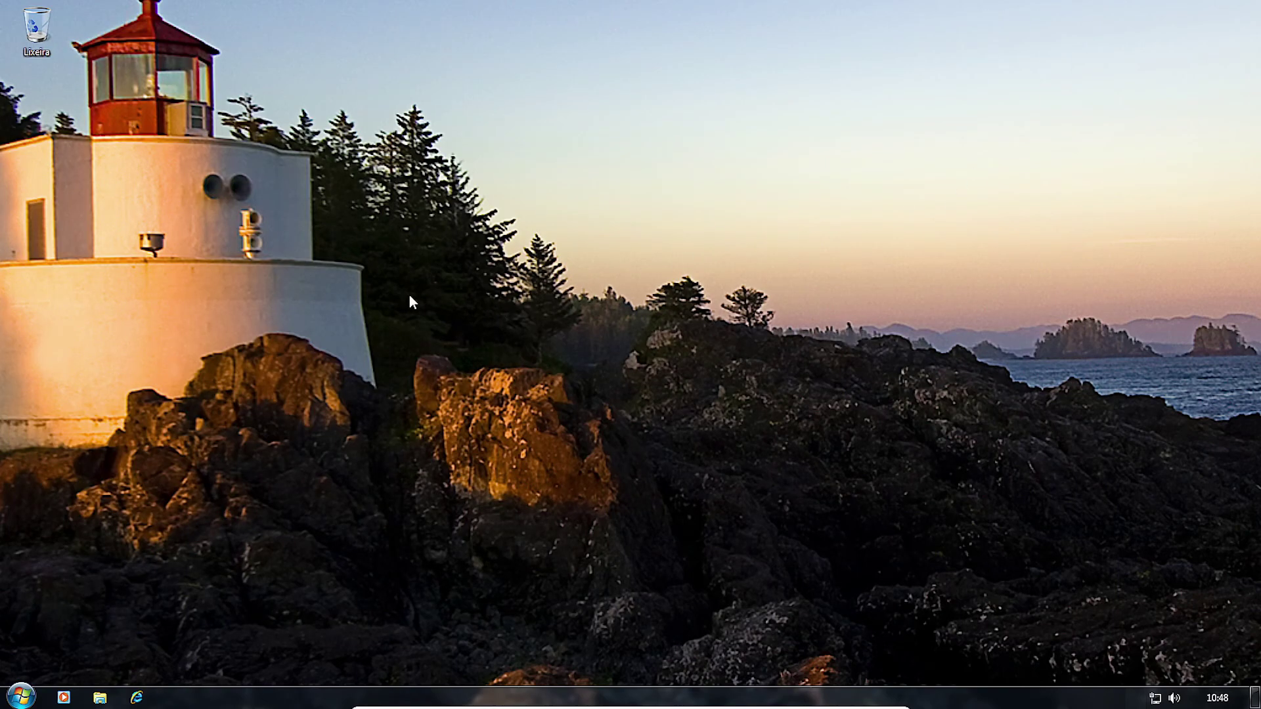
drag(379, 295, 788, 558)
drag(373, 300, 747, 561)
click(24, 698)
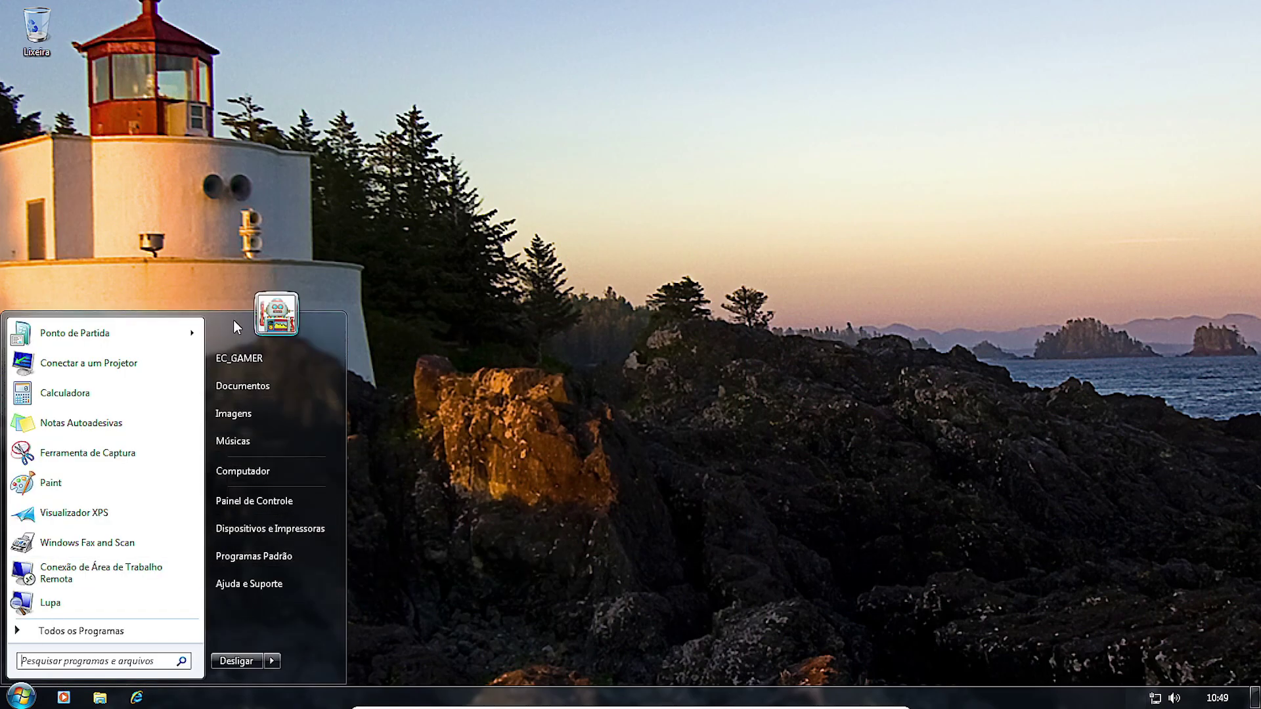
click(407, 412)
drag(381, 309, 891, 582)
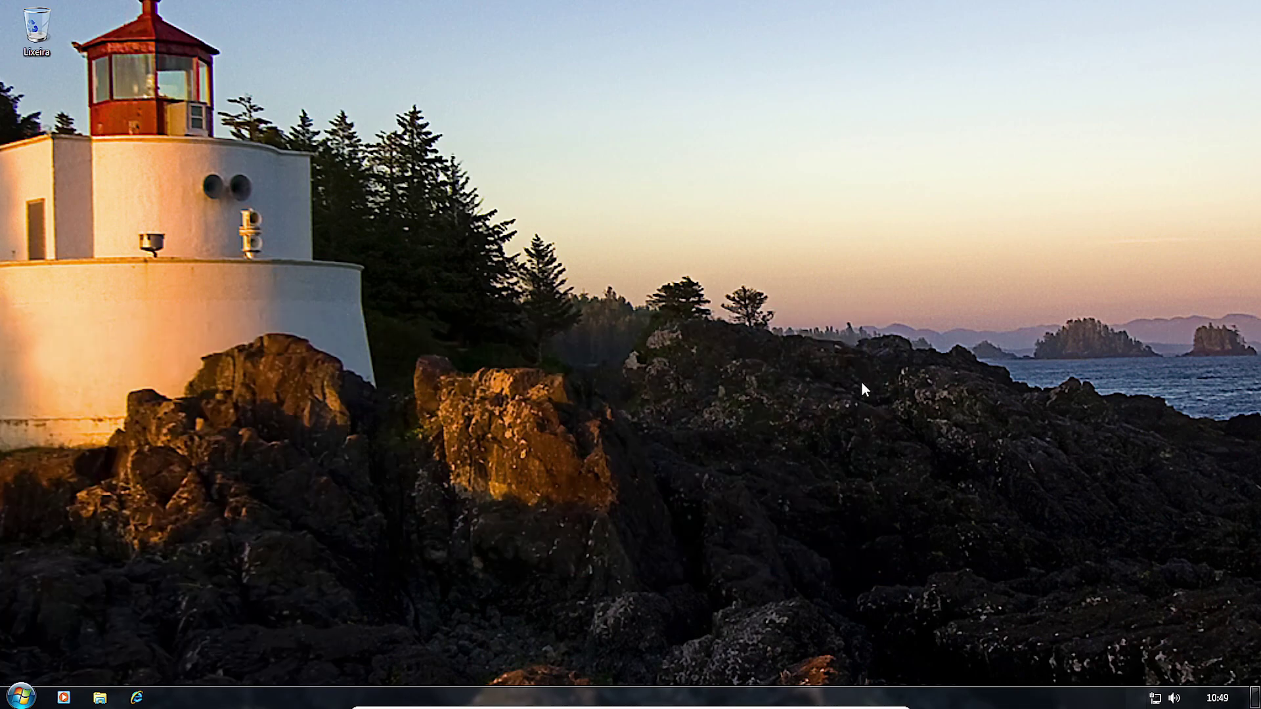
Step: Take the virtual machine out of full-screen mode and minimize its window to return to the host desktop
key(ctrl+f)
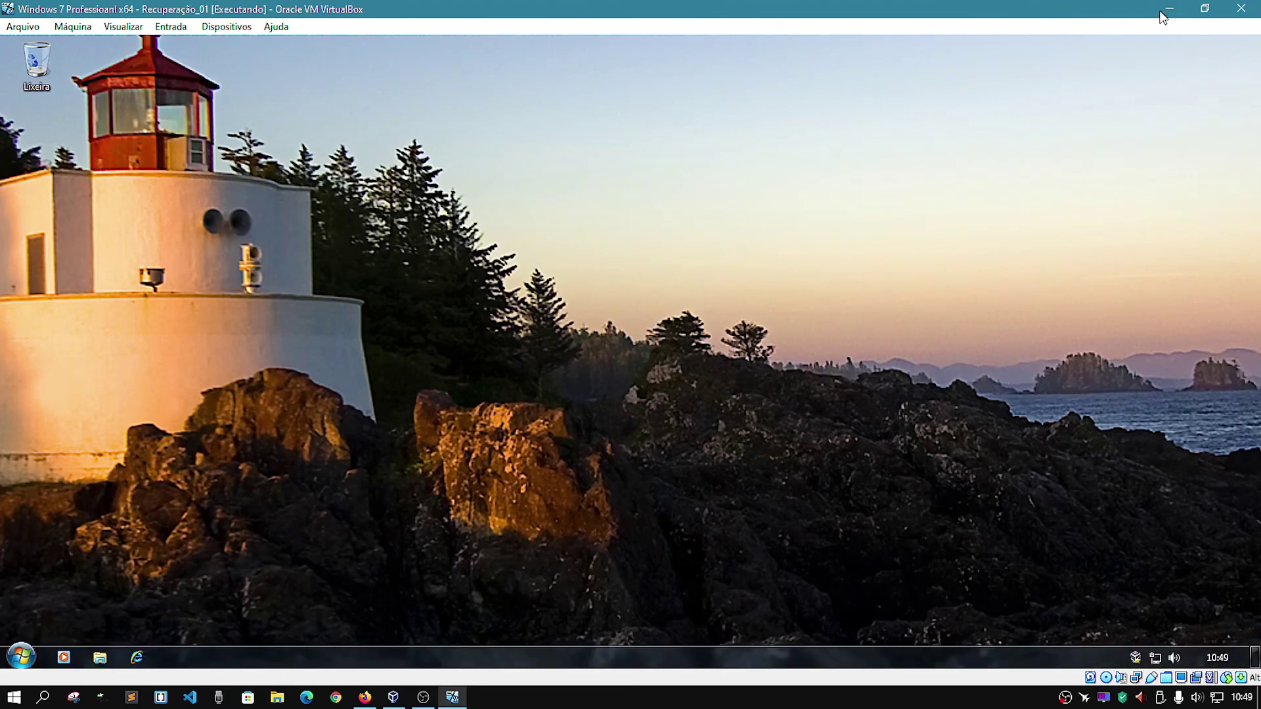
click(1168, 9)
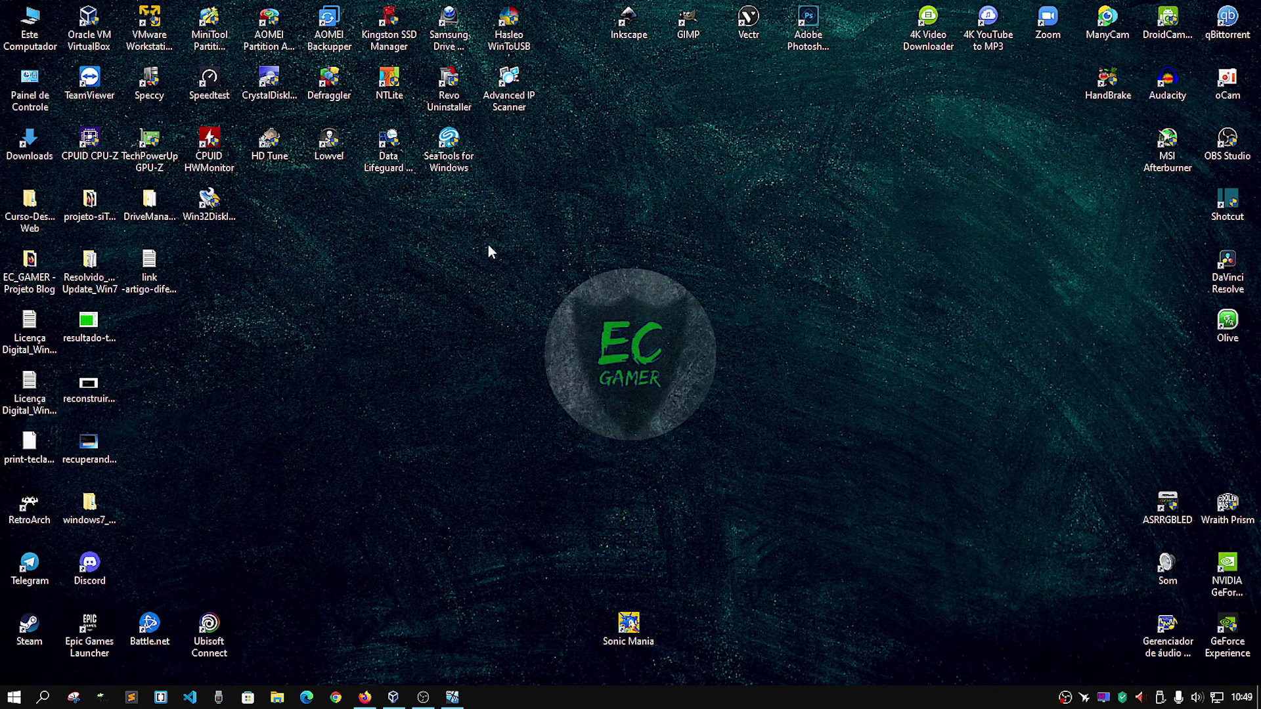